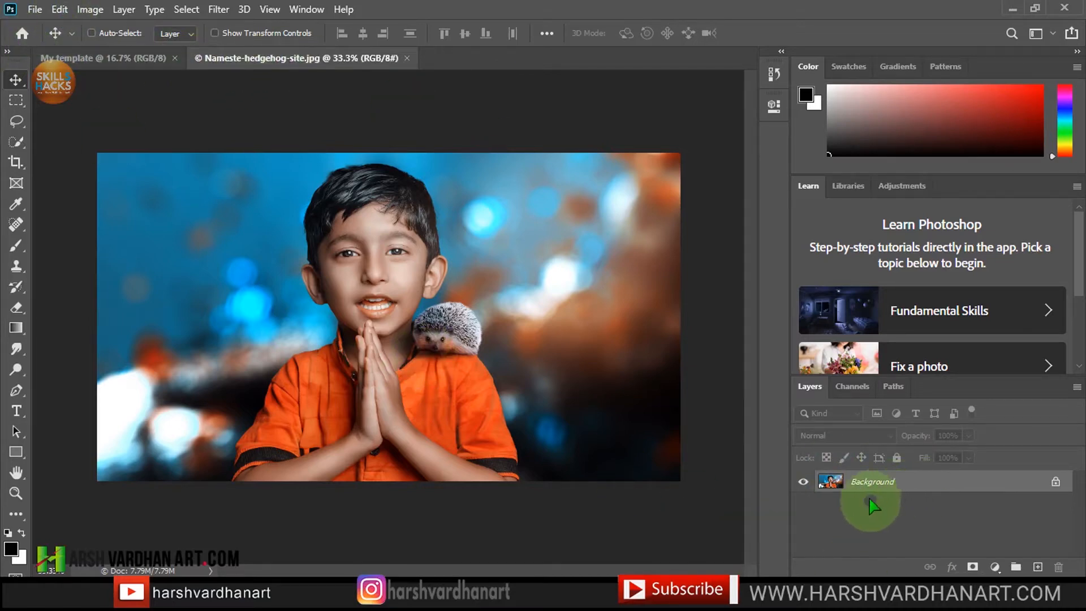
# Open the Playing-in-Jungle-Woods-with-fire-site image from the Blog new folder as a smart object.
pyautogui.click(35, 10)
pyautogui.click(71, 89)
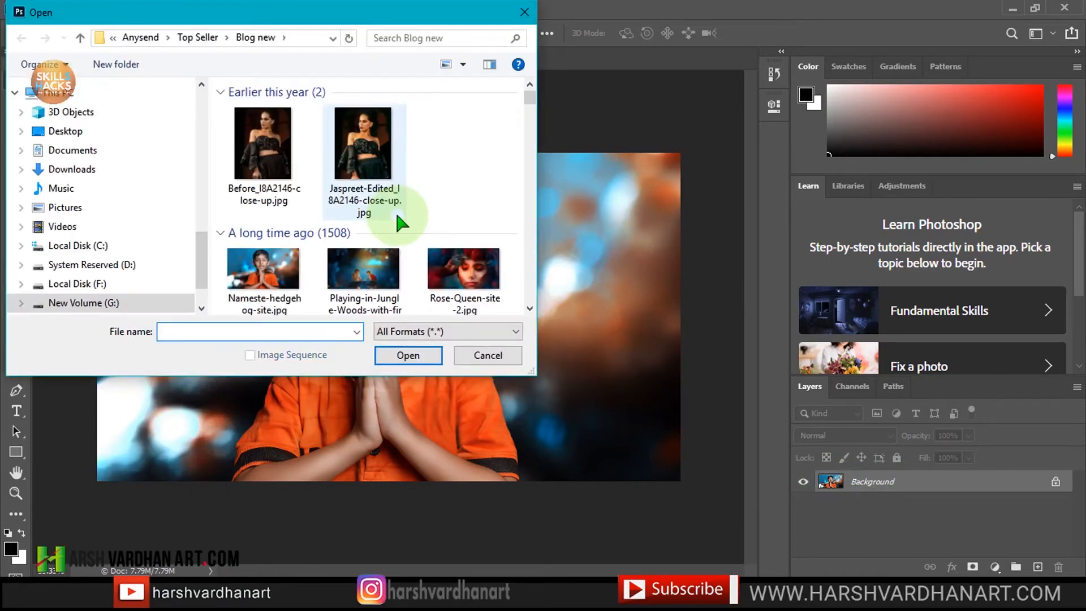
pyautogui.doubleClick(365, 266)
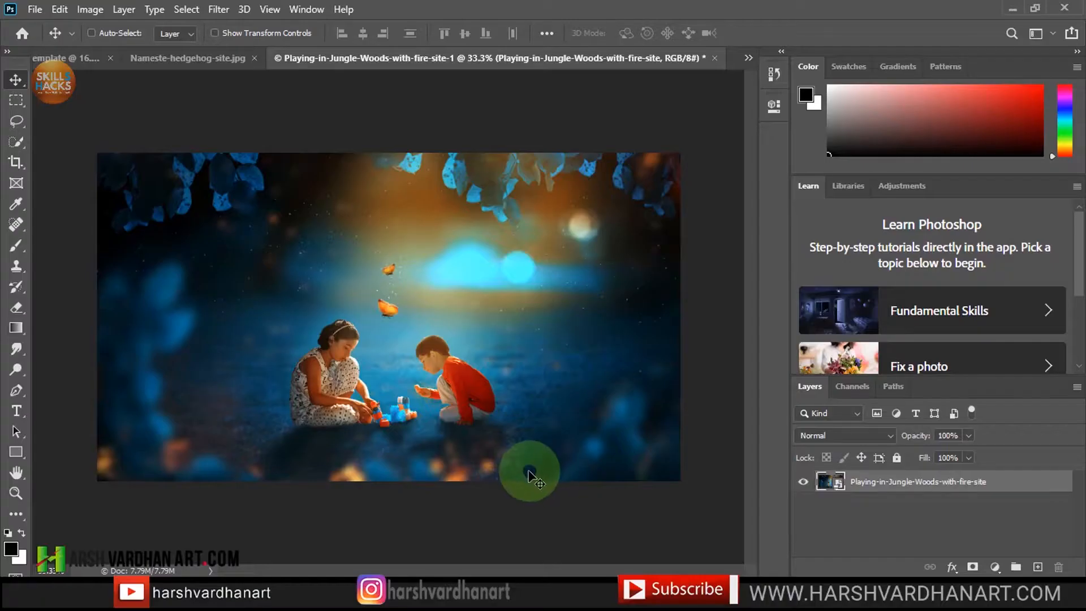
# Scale the smart object layer down around its centre to about 16.85% with Free Transform.
pyautogui.hotkey('ctrl', 't')
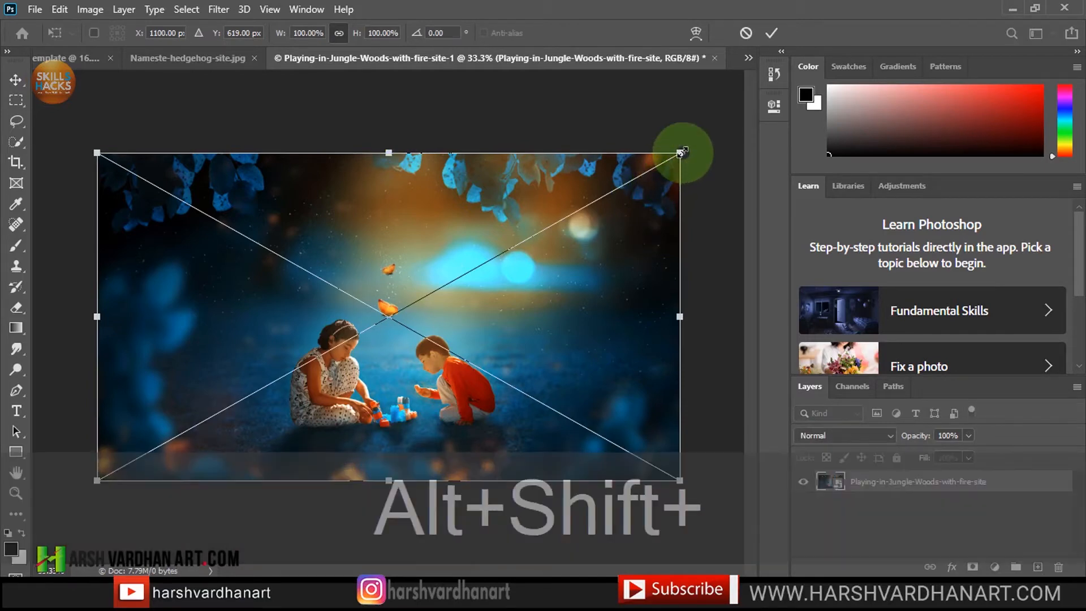
pyautogui.moveTo(672, 159); pyautogui.dragTo(438, 292)
pyautogui.press('Return')
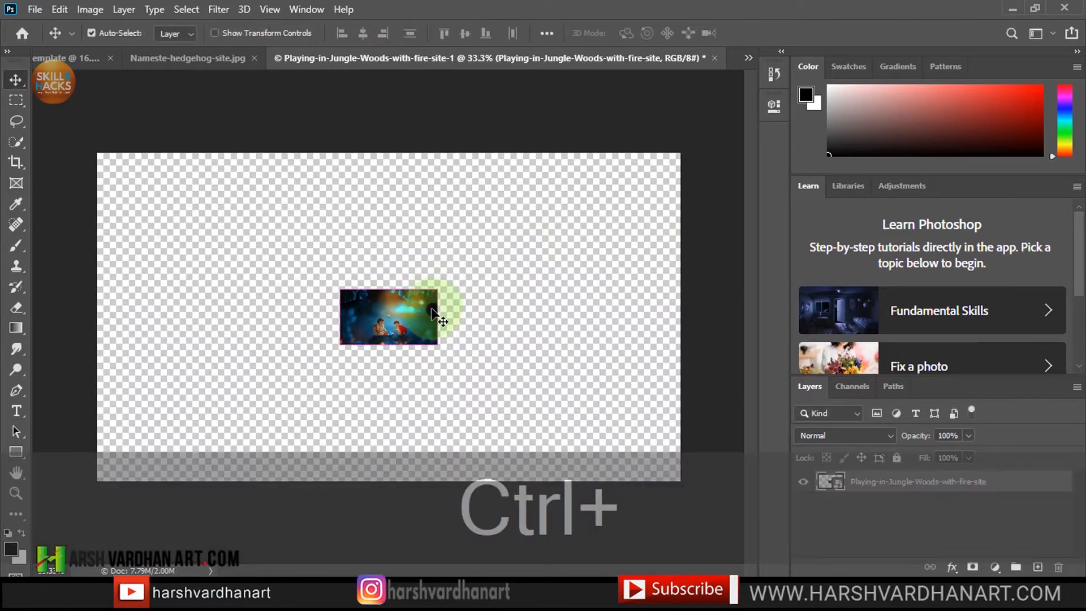
# Scale the smart object back up to fill the canvas and examine the two children's detail up close.
pyautogui.hotkey('ctrl', 't')
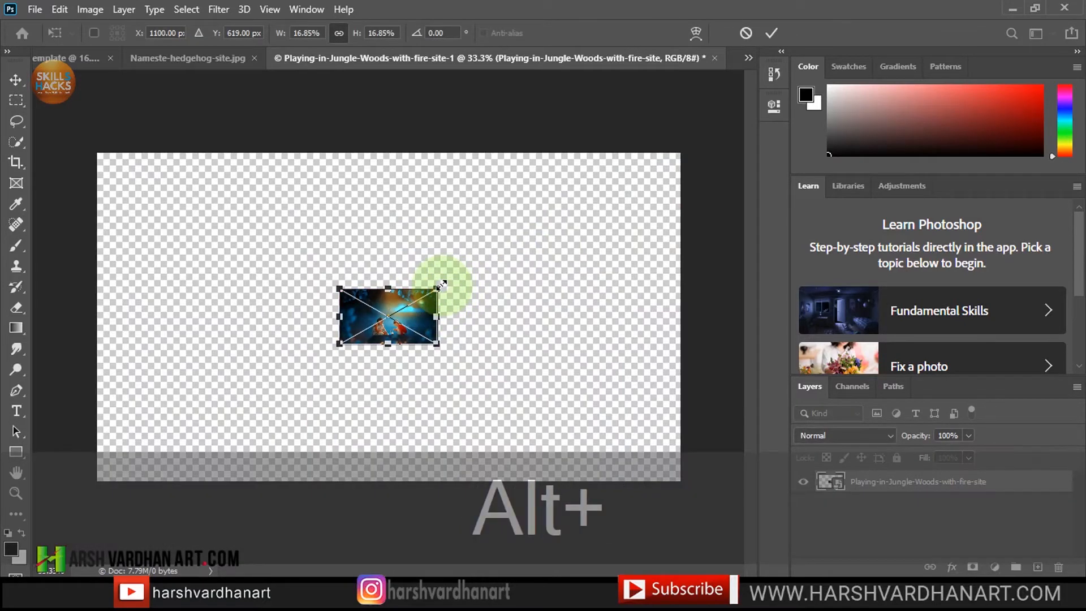
pyautogui.moveTo(438, 289); pyautogui.dragTo(691, 171)
pyautogui.press('Return')
pyautogui.hotkey('ctrl', 'space')
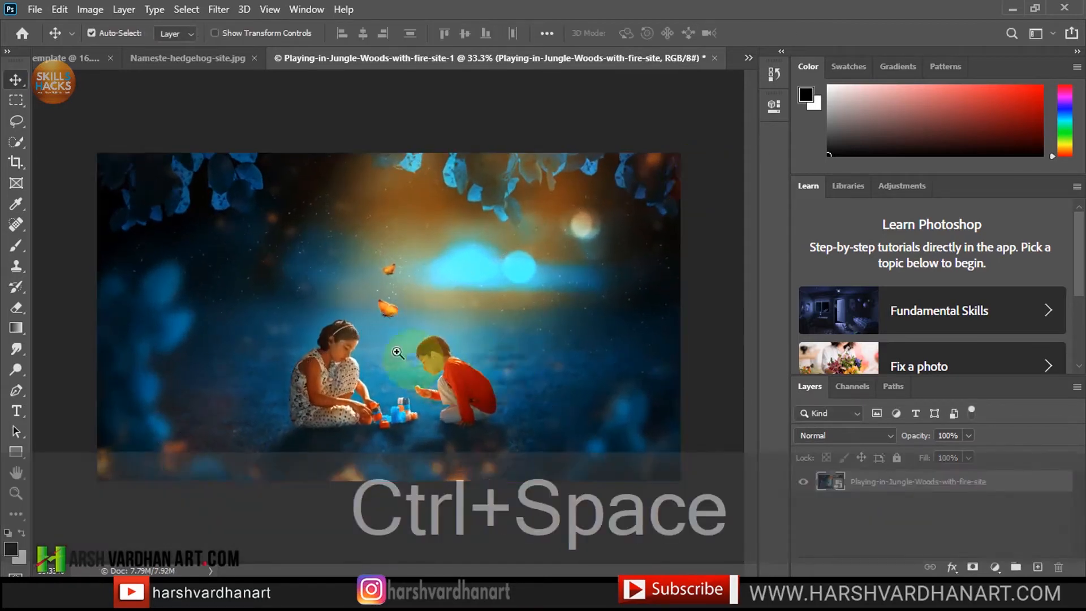
pyautogui.click(396, 365)
pyautogui.click(409, 369)
pyautogui.click(417, 371)
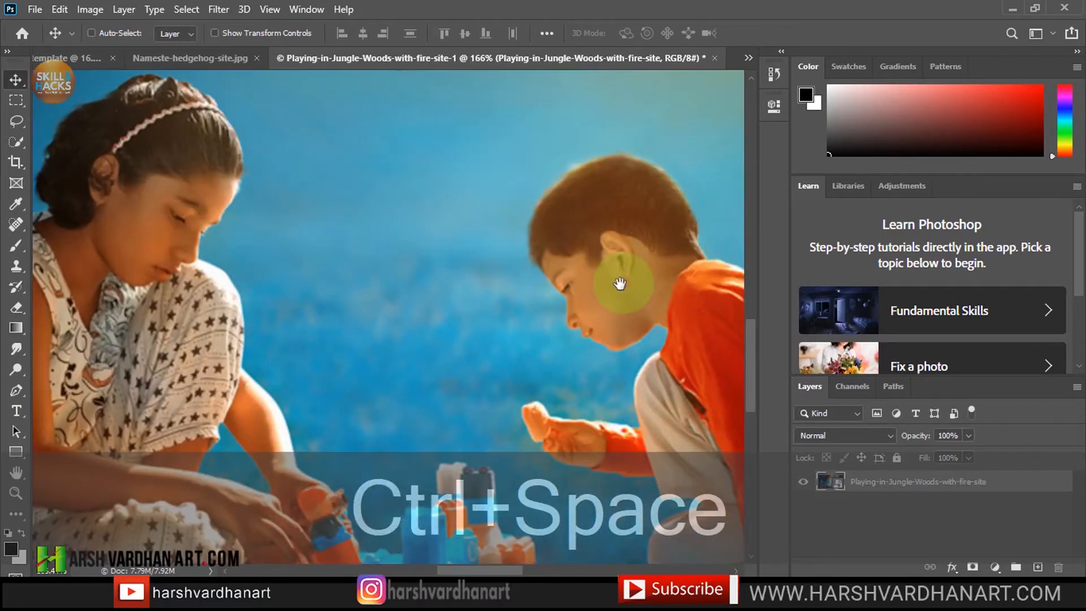
pyautogui.moveTo(621, 284); pyautogui.dragTo(565, 294)
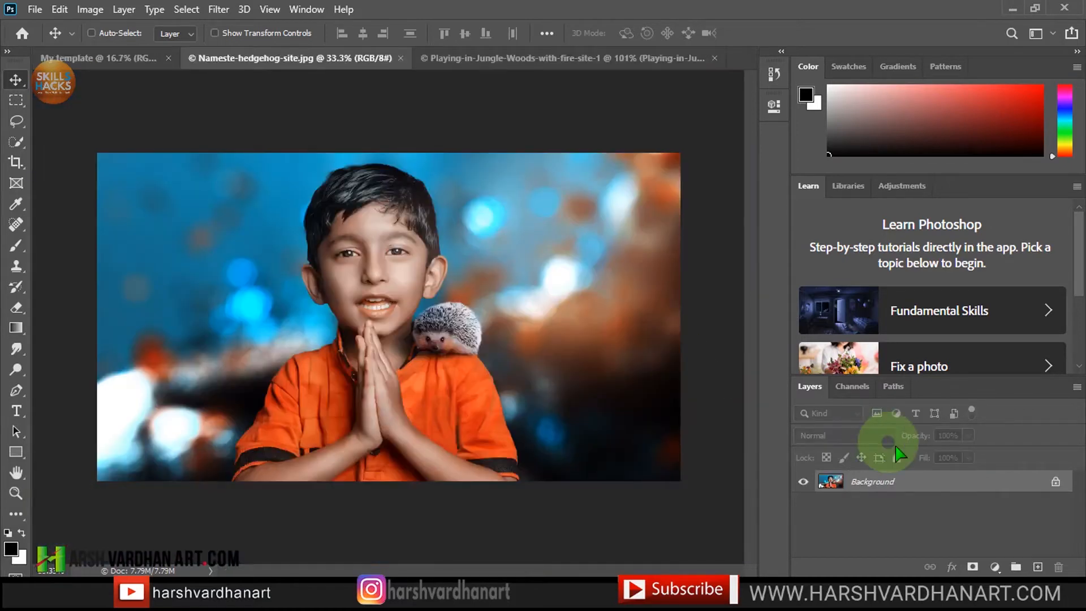
# Scale the hedgehog photo's unlocked layer down around its centre to a small thumbnail size.
pyautogui.hotkey('ctrl', 't')
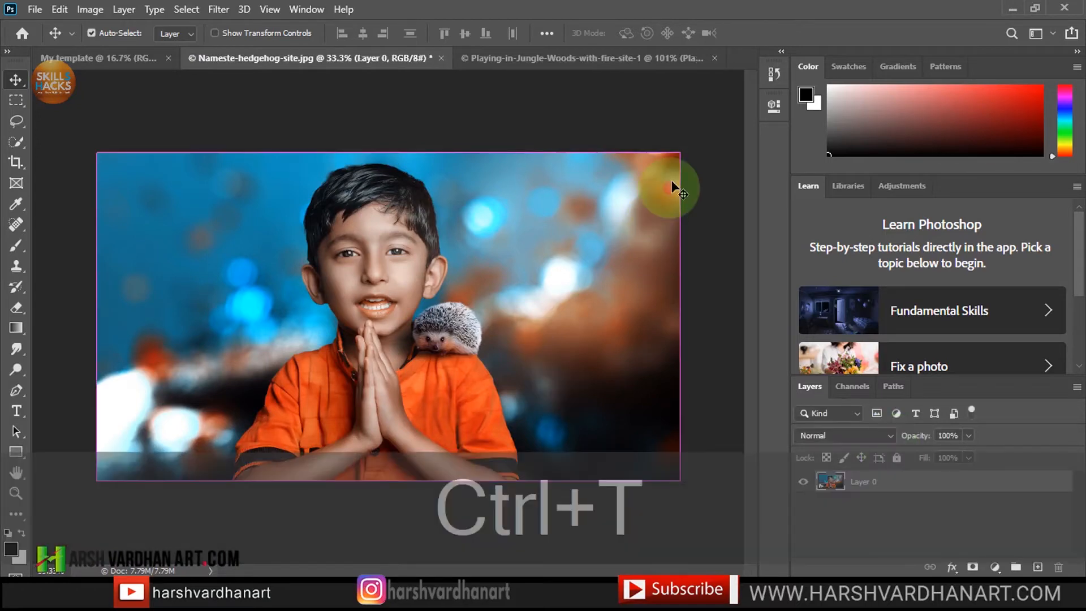
pyautogui.moveTo(679, 153); pyautogui.dragTo(463, 279)
pyautogui.press('Return')
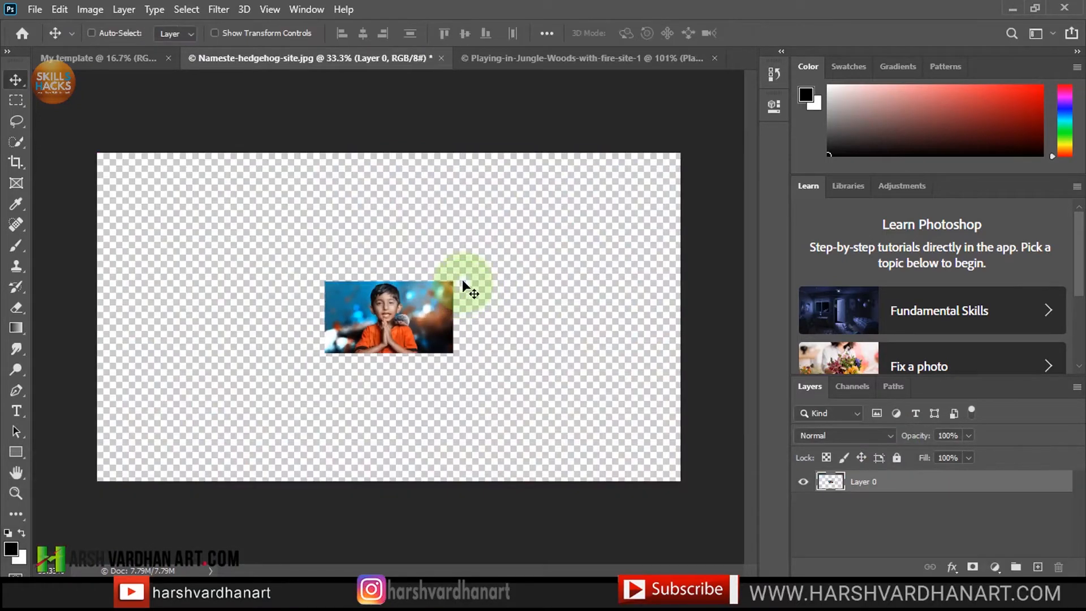
# Enlarge the hedgehog photo's layer by about 460.87% to cover the canvas and examine the boy's face up close.
pyautogui.hotkey('ctrl', 't')
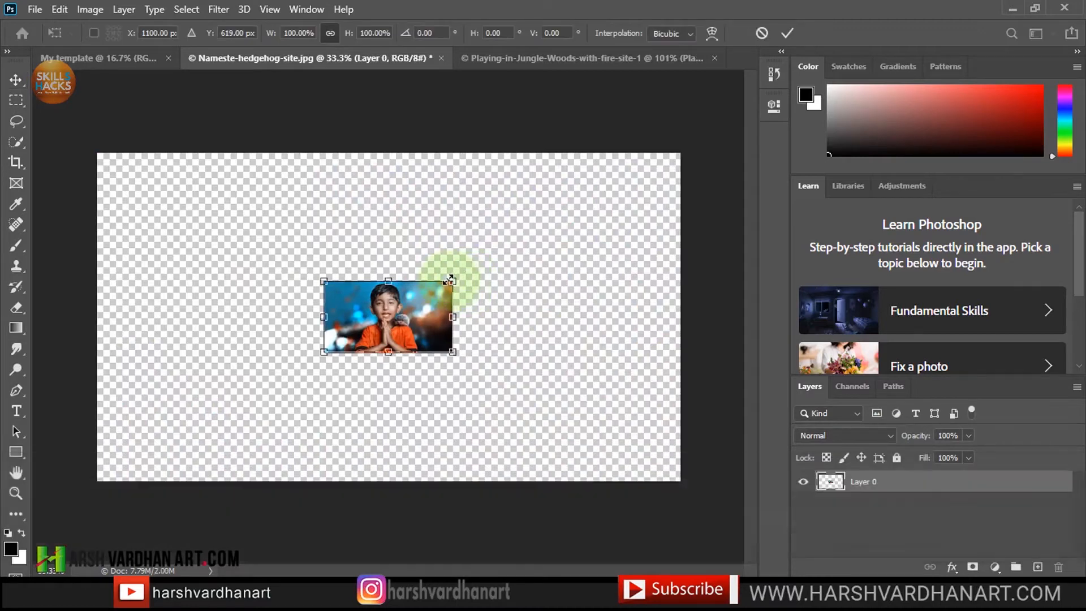
pyautogui.moveTo(453, 281); pyautogui.dragTo(716, 190)
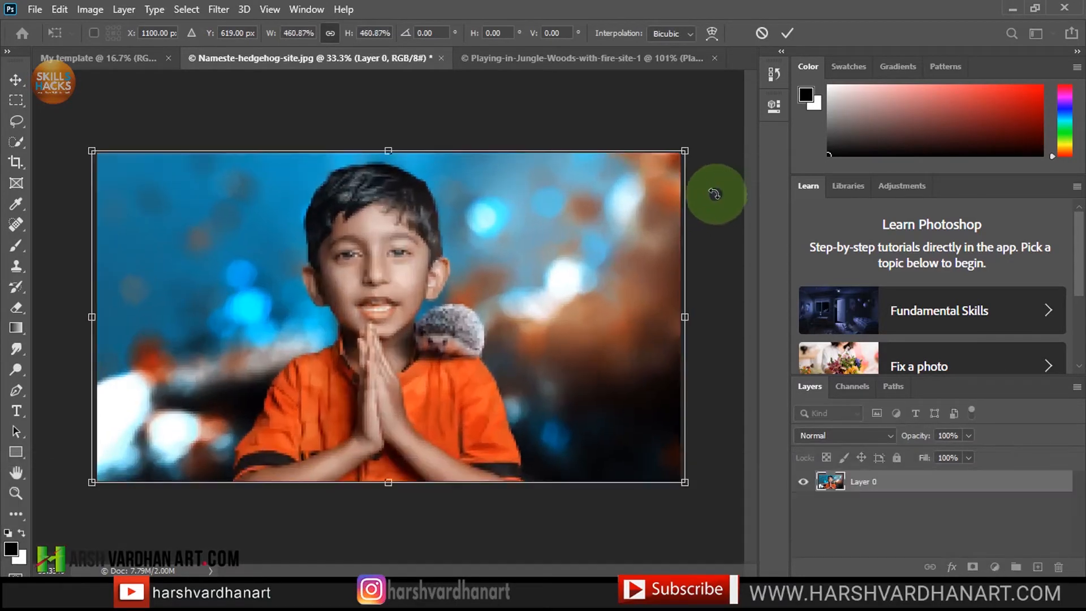
pyautogui.press('Return')
pyautogui.hotkey('ctrl', 'space')
pyautogui.click(438, 280)
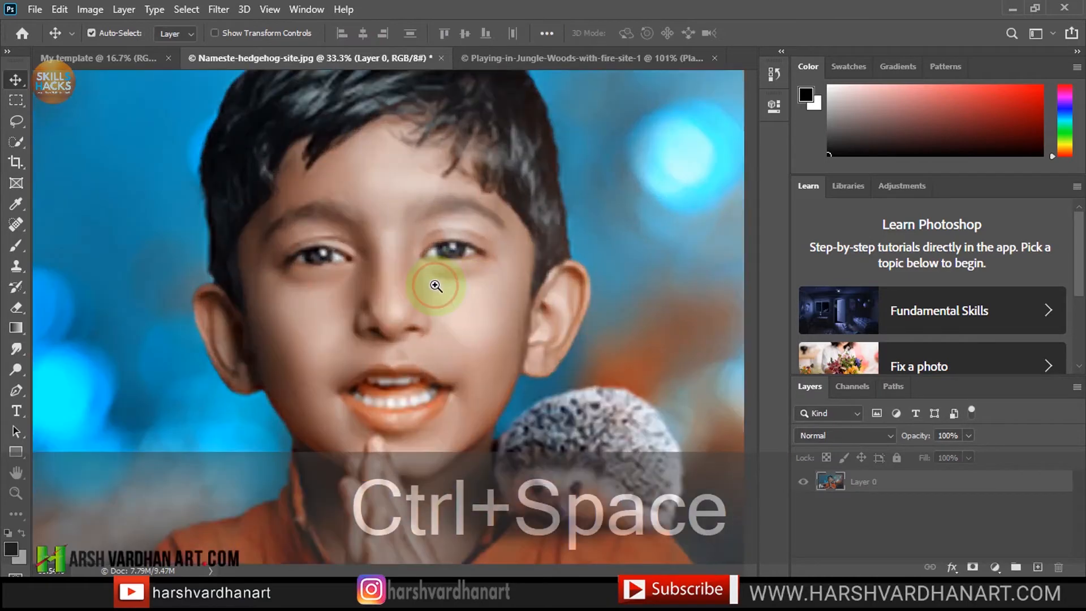
pyautogui.moveTo(435, 285); pyautogui.dragTo(439, 286)
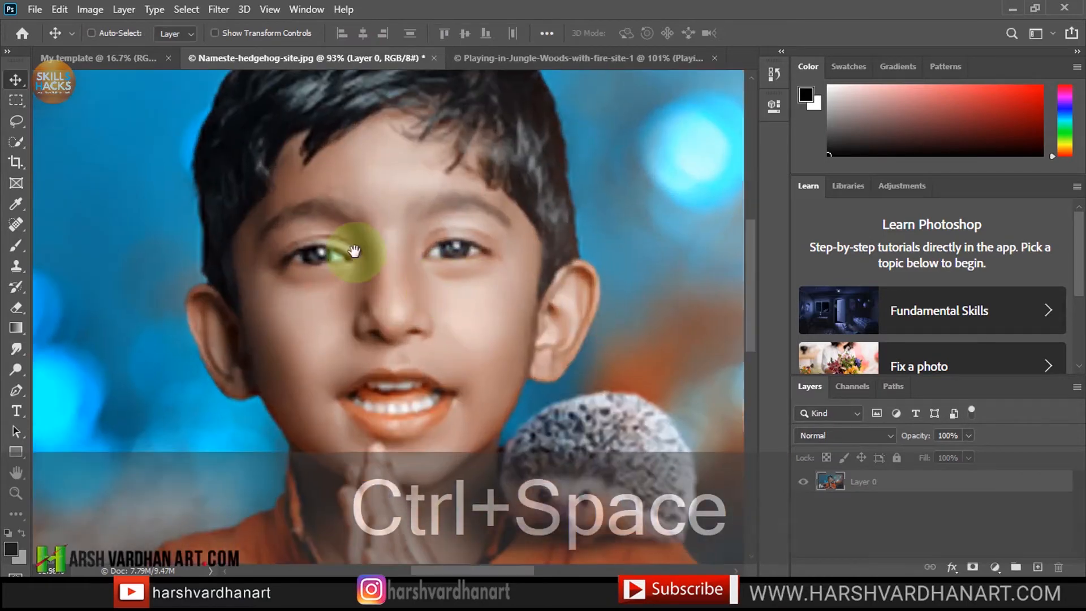
pyautogui.moveTo(354, 251); pyautogui.dragTo(492, 260)
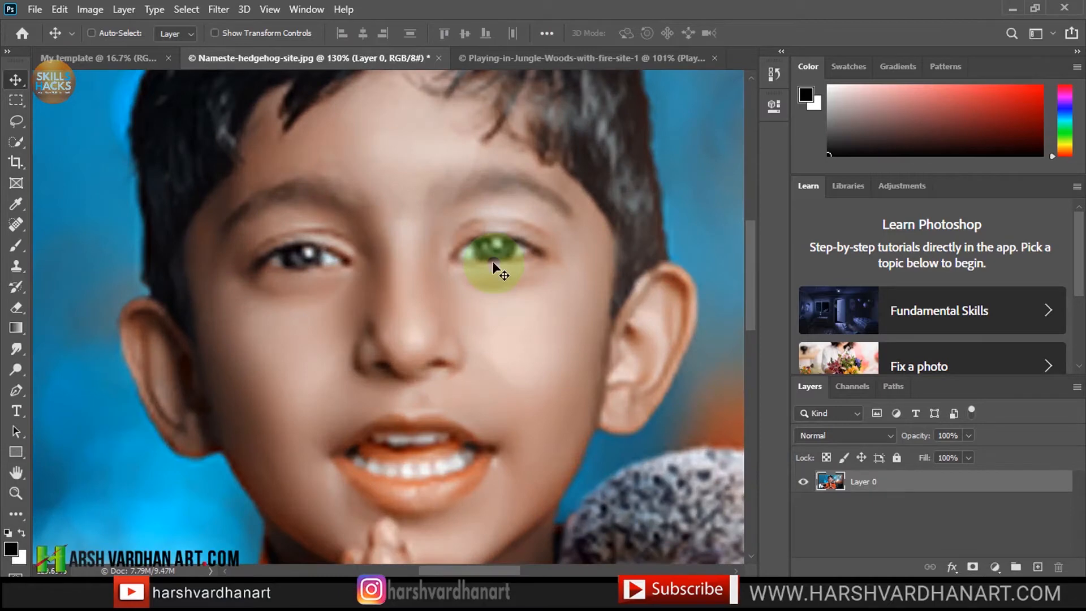
pyautogui.press('ctrl+KP_0')
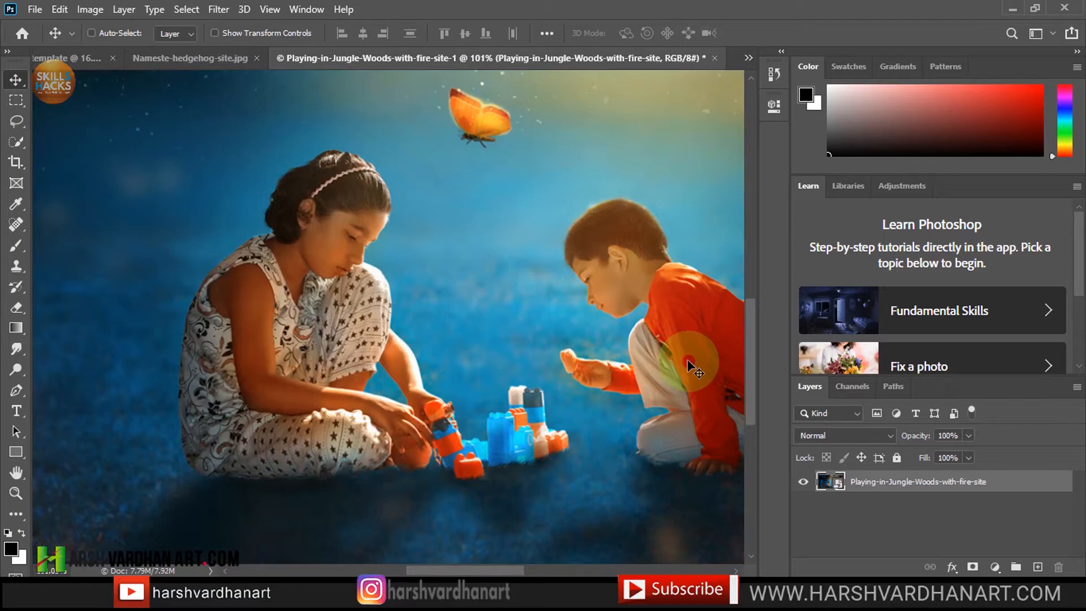
# Close the Playing-in-Jungle-Woods and Nameste-hedgehog-site documents without saving their changes.
pyautogui.hotkey('ctrl', '0')
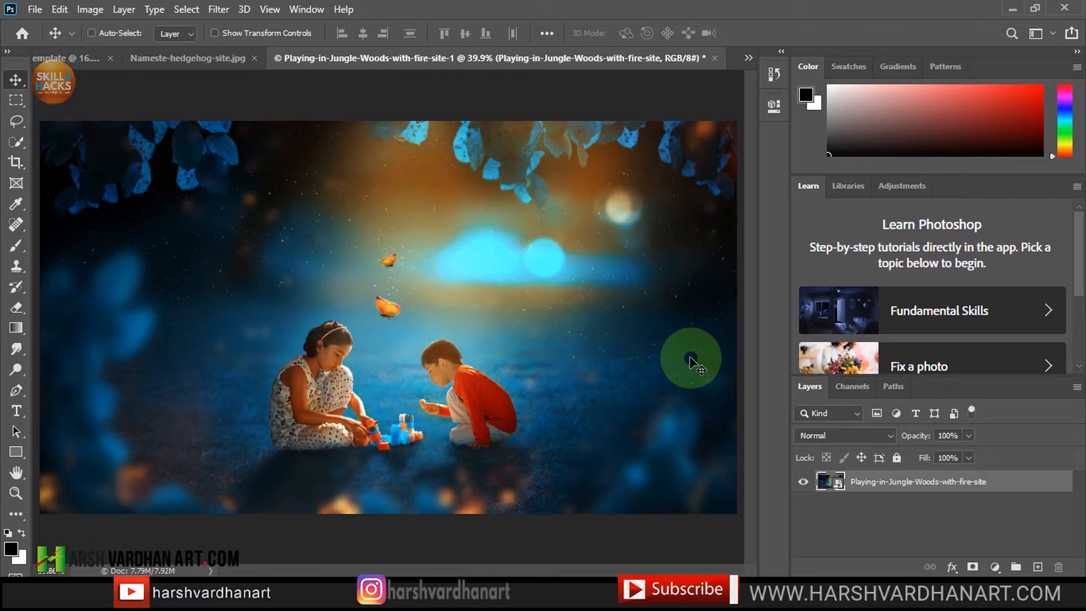
pyautogui.click(715, 57)
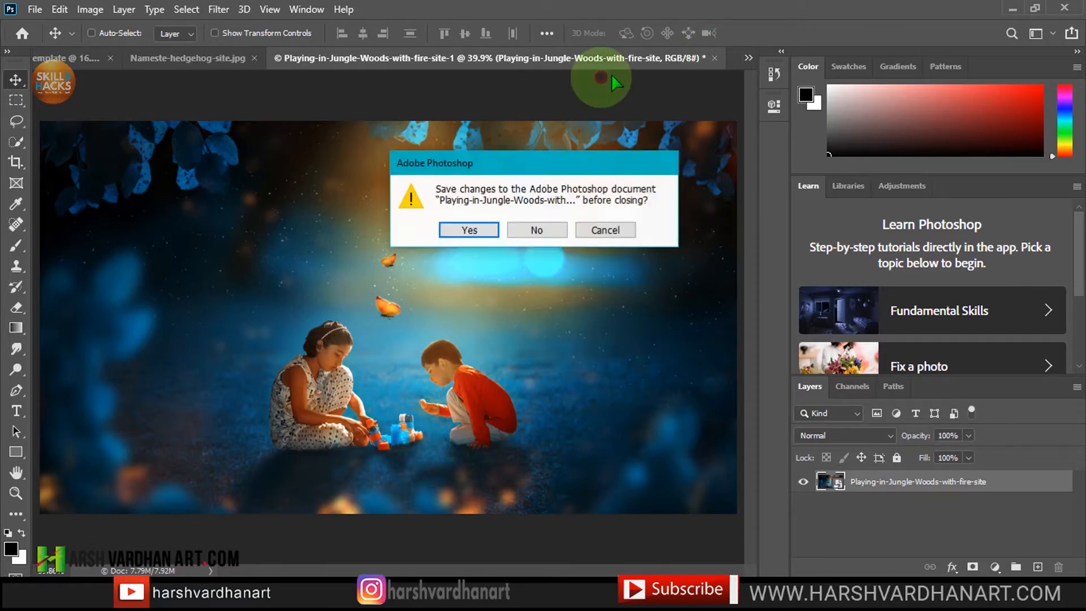
pyautogui.click(535, 230)
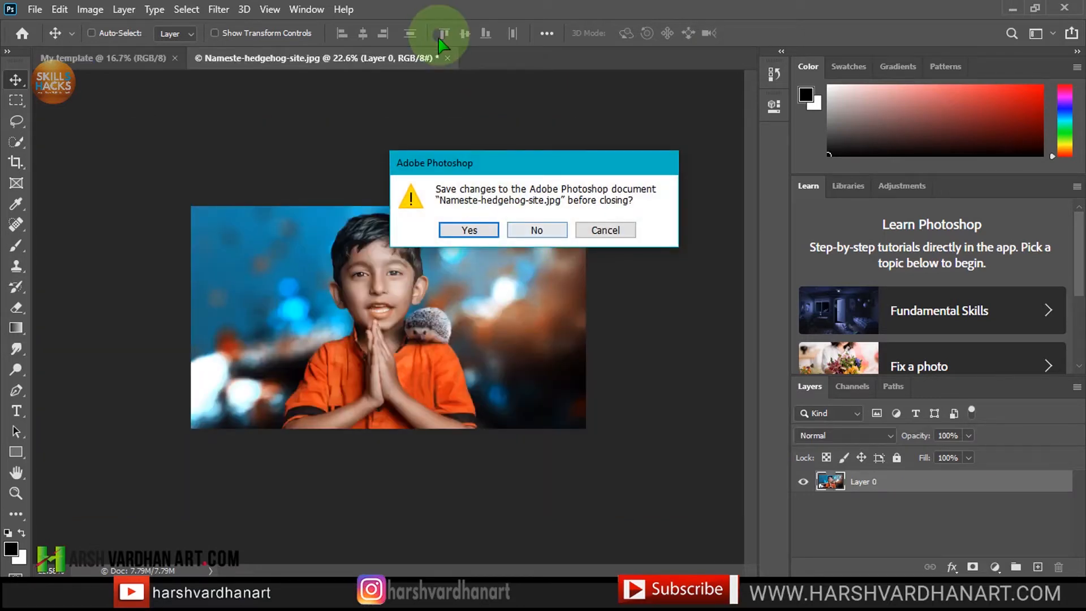
pyautogui.press('Escape')
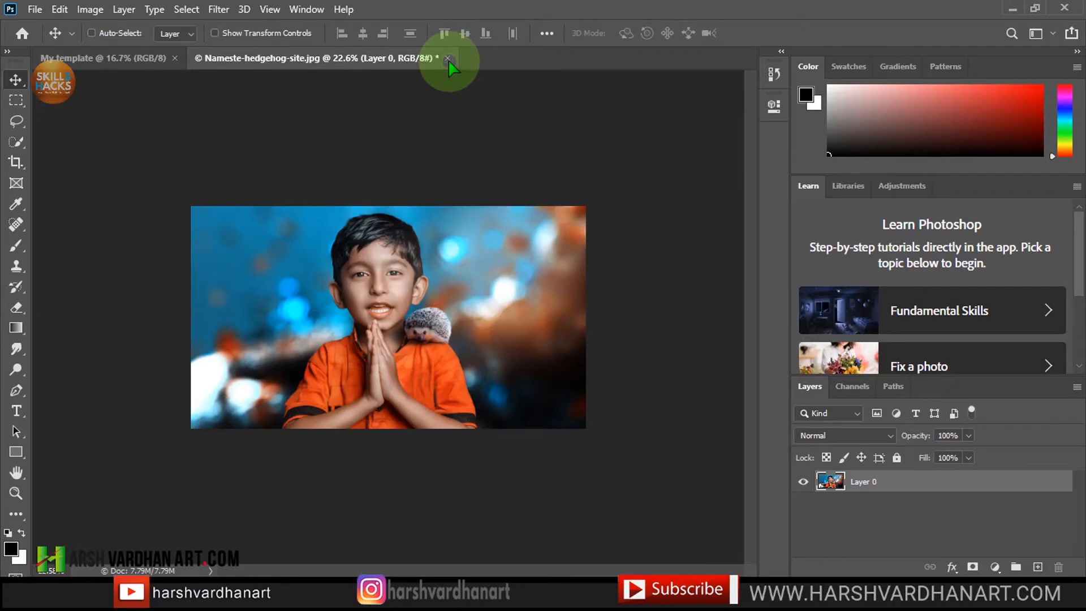
pyautogui.click(449, 58)
# Open Nameste-hedgehog-site.jpg from the list of recently opened files.
pyautogui.click(34, 9)
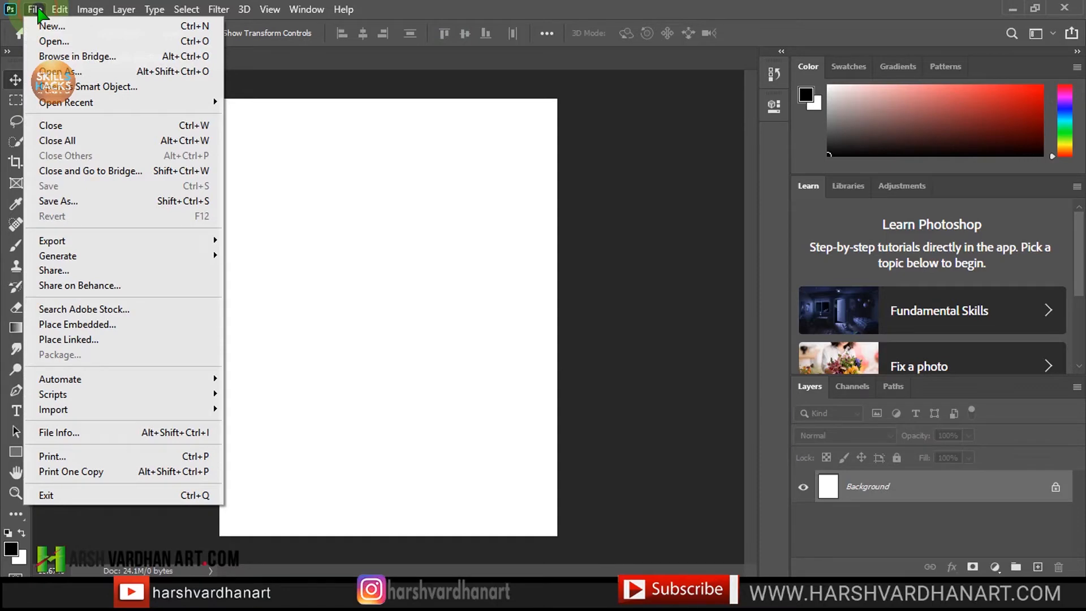
pyautogui.moveTo(113, 102)
pyautogui.click(41, 11)
pyautogui.click(41, 10)
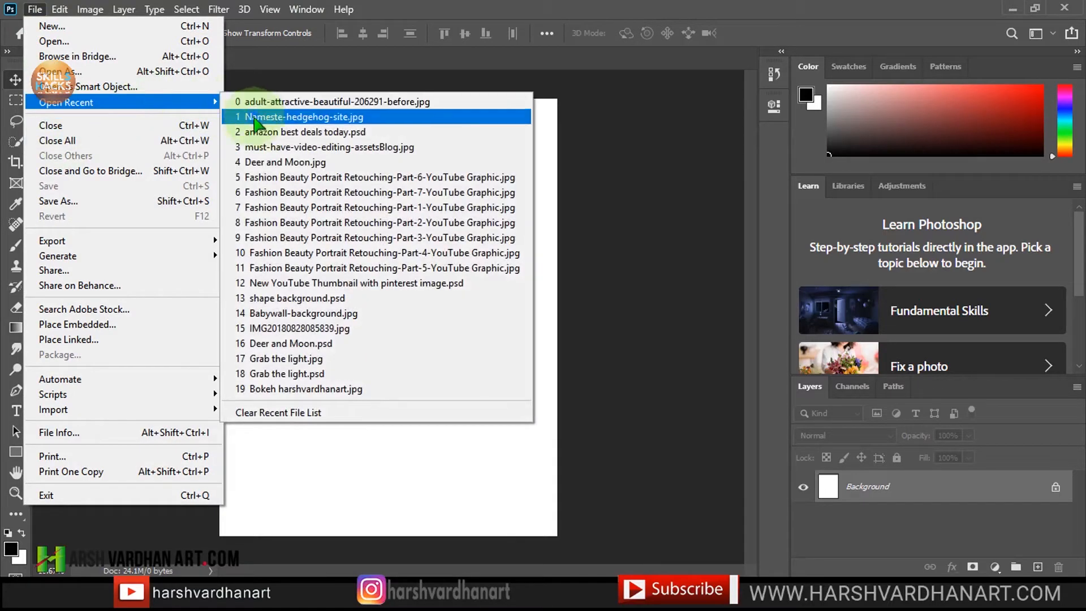
pyautogui.click(270, 117)
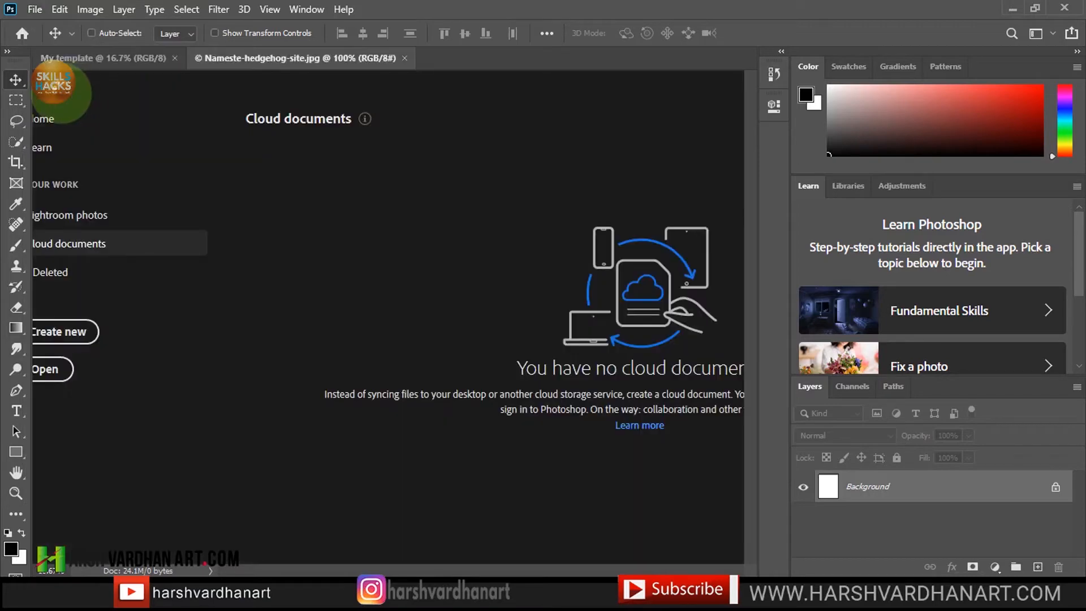
# Close all open documents and reopen Nameste-hedgehog-site.jpg from the home screen's recent files.
pyautogui.click(37, 10)
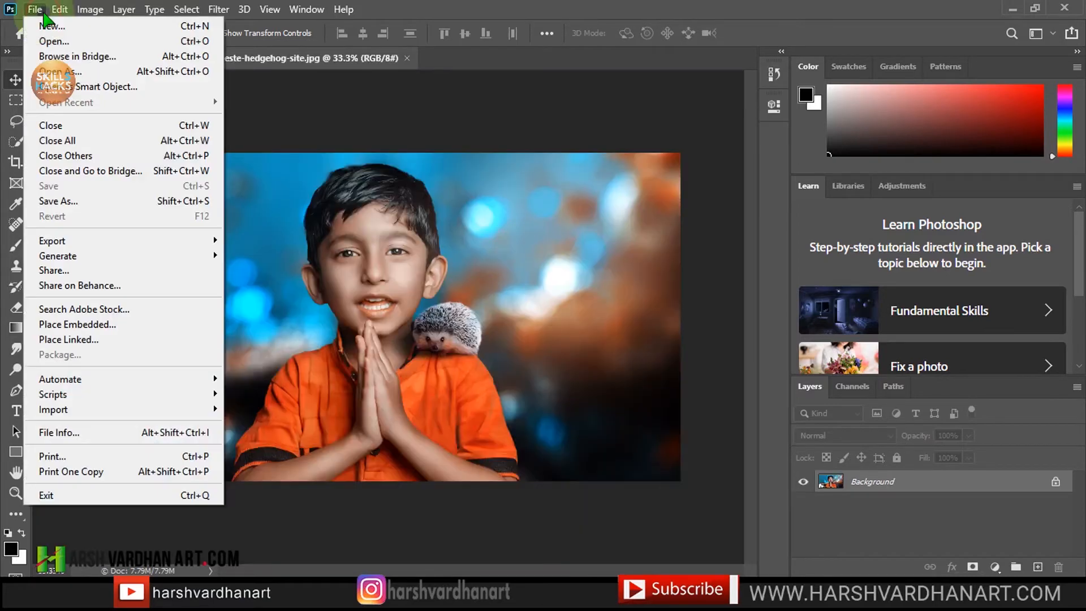
pyautogui.click(60, 146)
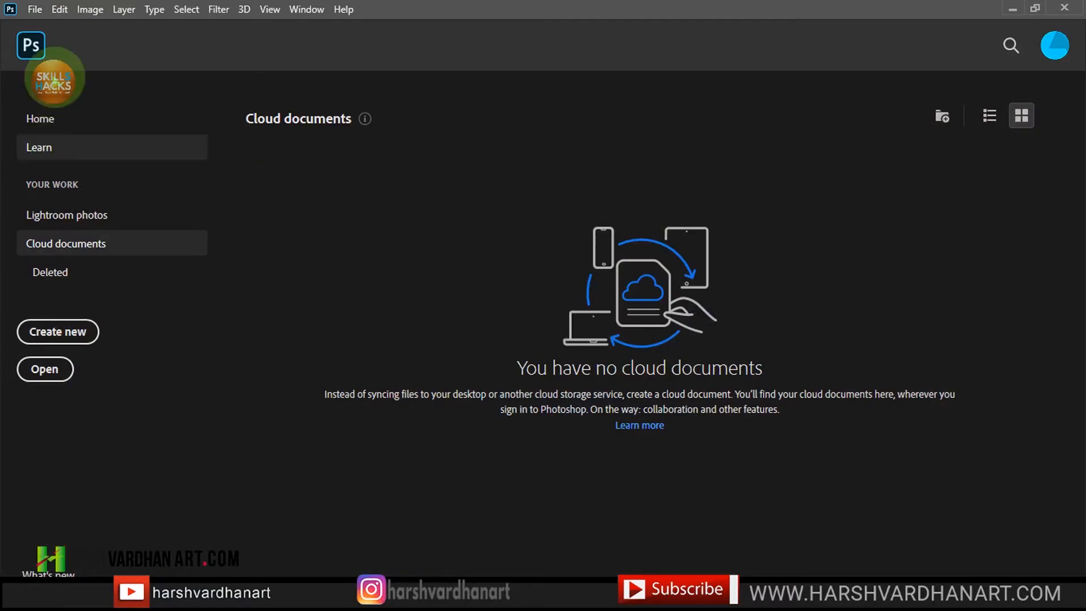
pyautogui.click(47, 122)
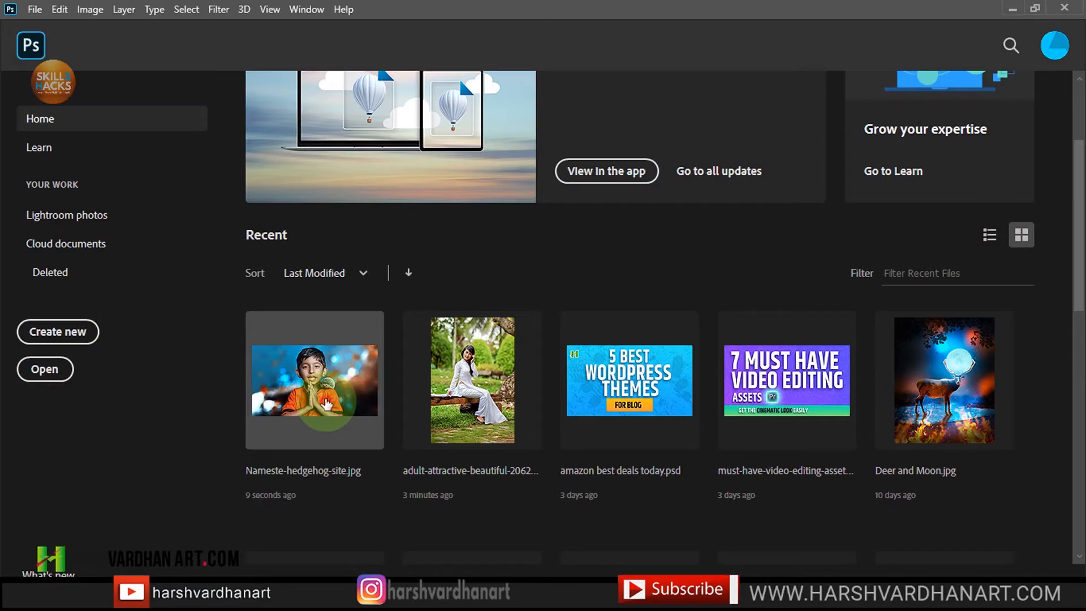
# Unlock the Background layer of the hedgehog photo to make it a regular layer.
pyautogui.click(34, 9)
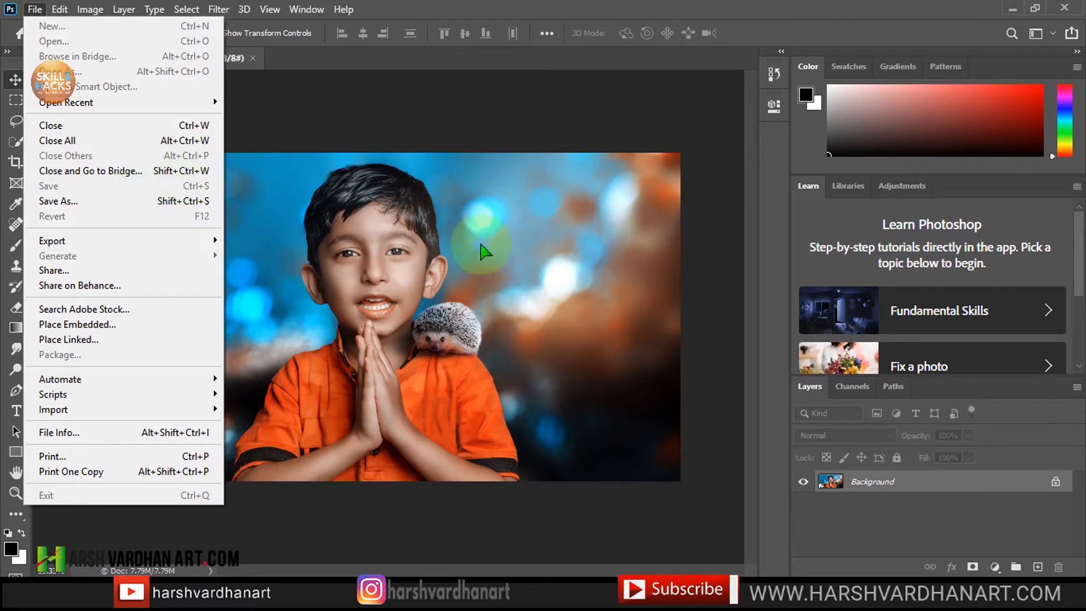
pyautogui.click(1031, 498)
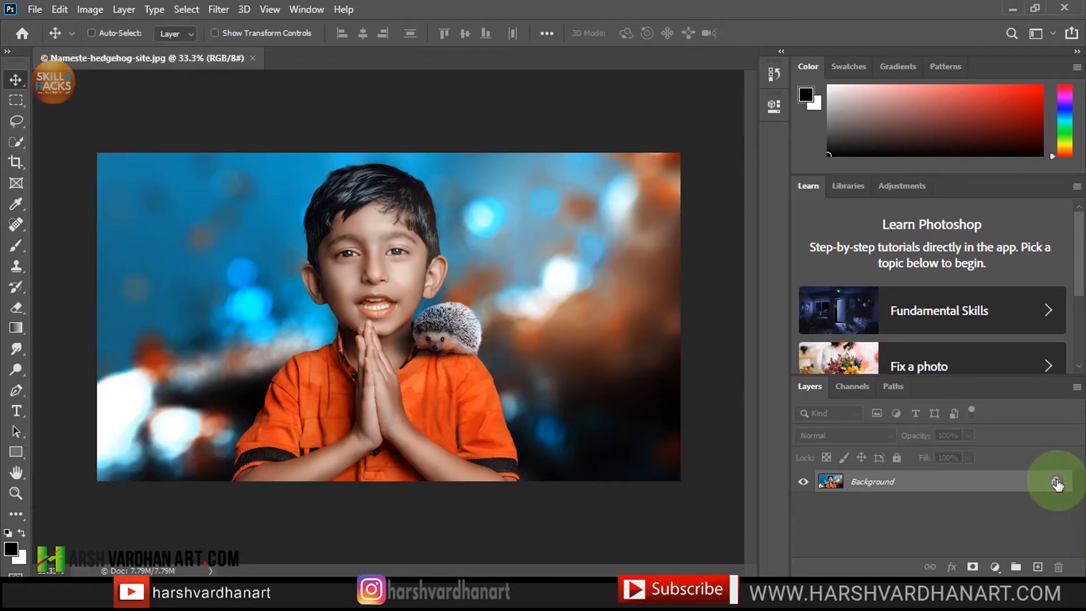
pyautogui.click(1056, 483)
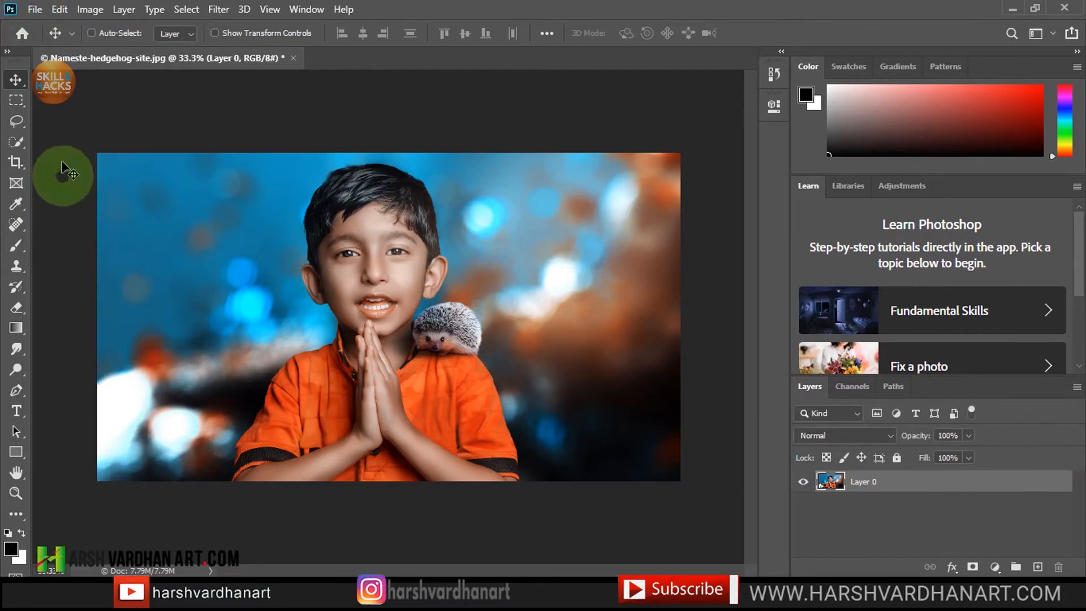
pyautogui.click(35, 9)
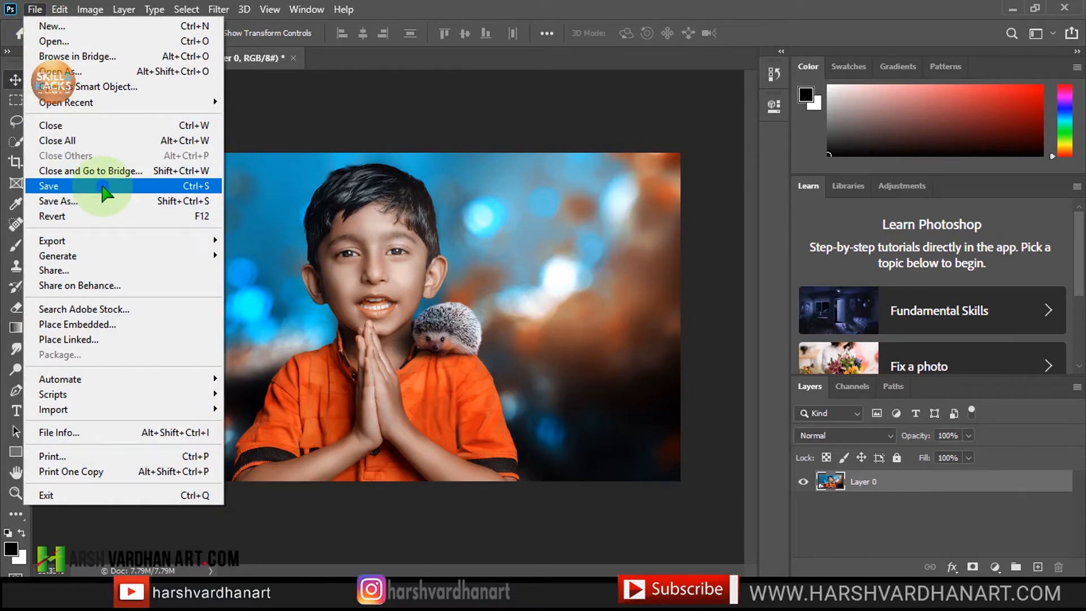
pyautogui.click(451, 3)
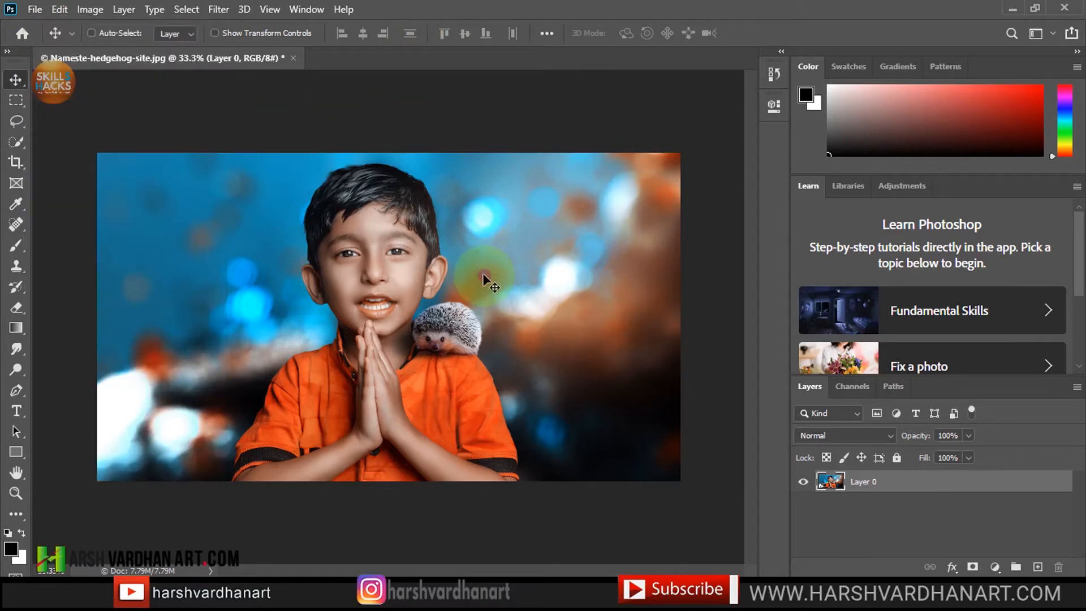
# Review the file formats offered by Save As for the hedgehog photo, and cancel without saving.
pyautogui.click(39, 10)
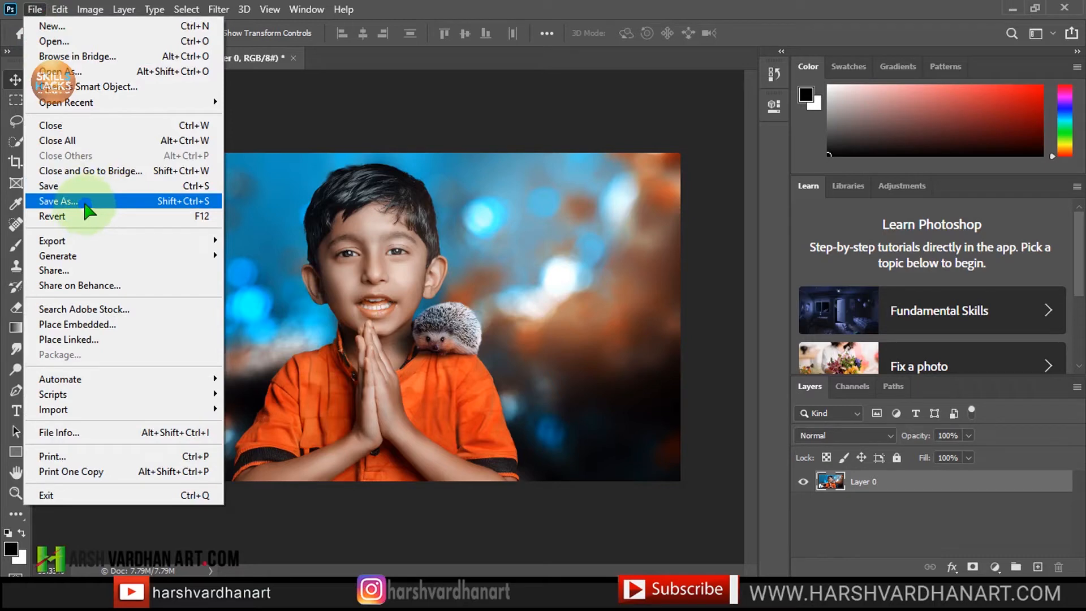
pyautogui.click(85, 202)
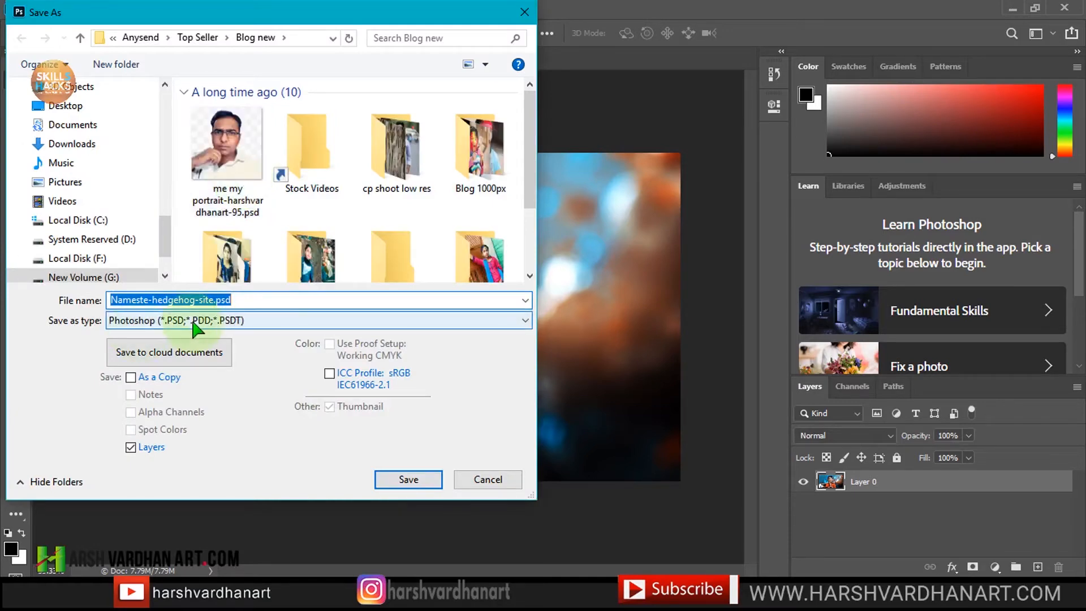
pyautogui.click(221, 323)
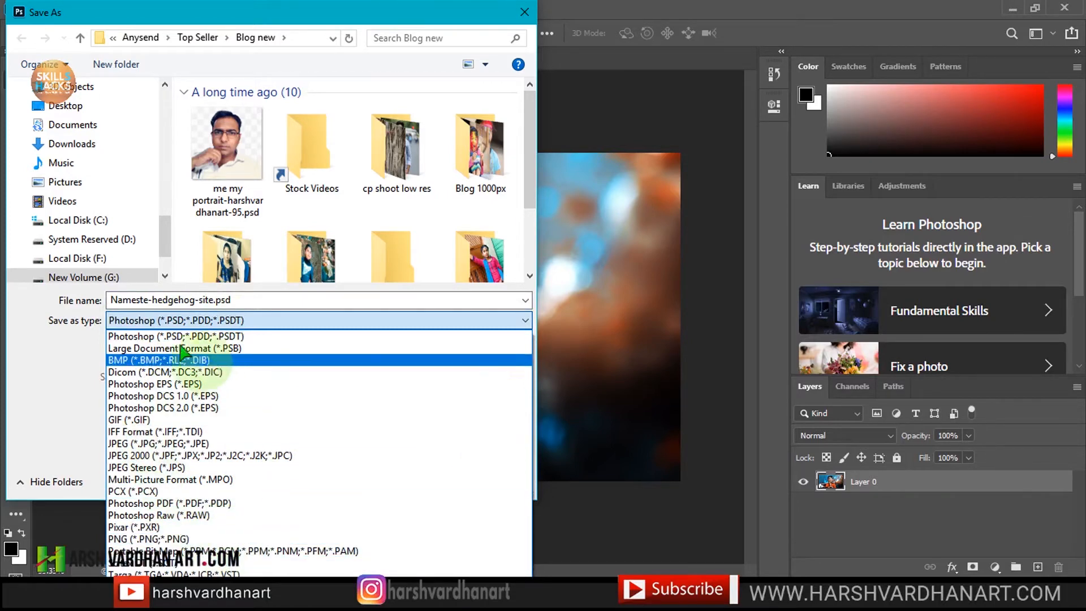
pyautogui.click(98, 374)
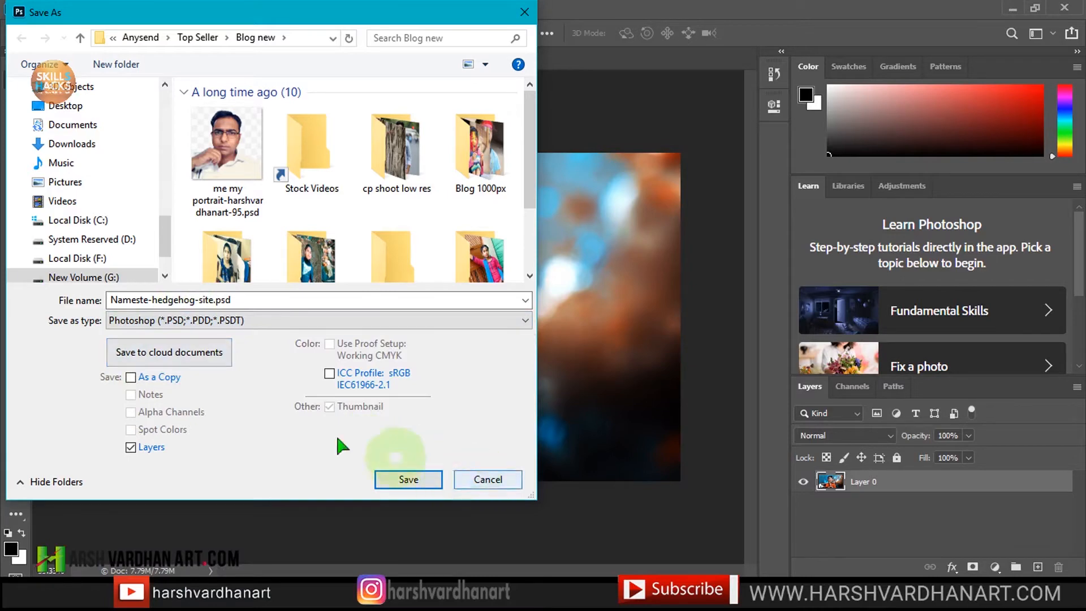
pyautogui.click(513, 488)
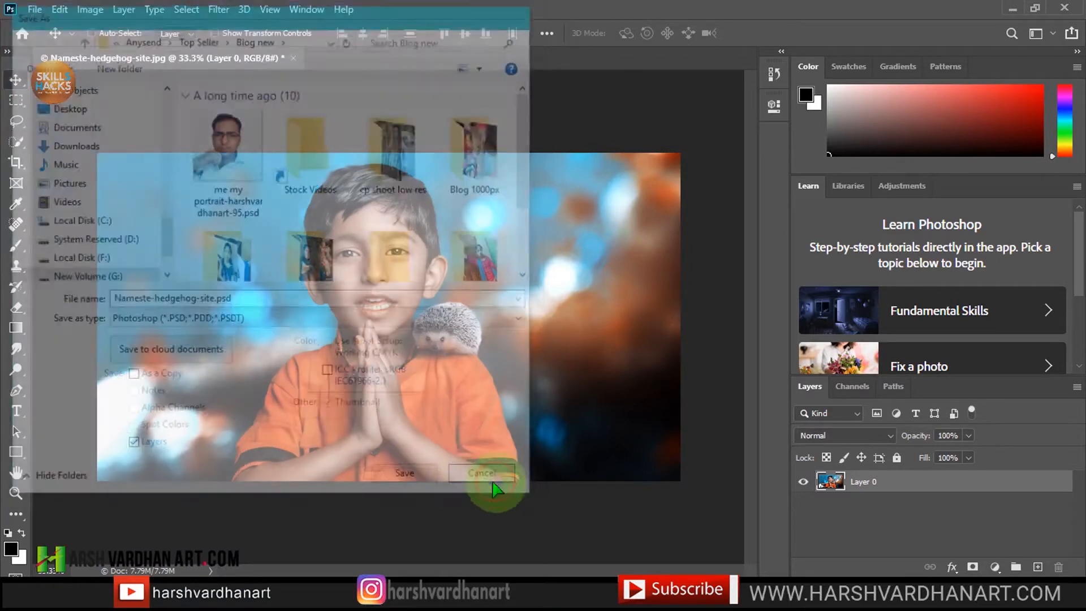
# Bring up the save dialog of Quick Export as PNG for the hedgehog photo, and cancel it.
pyautogui.click(34, 9)
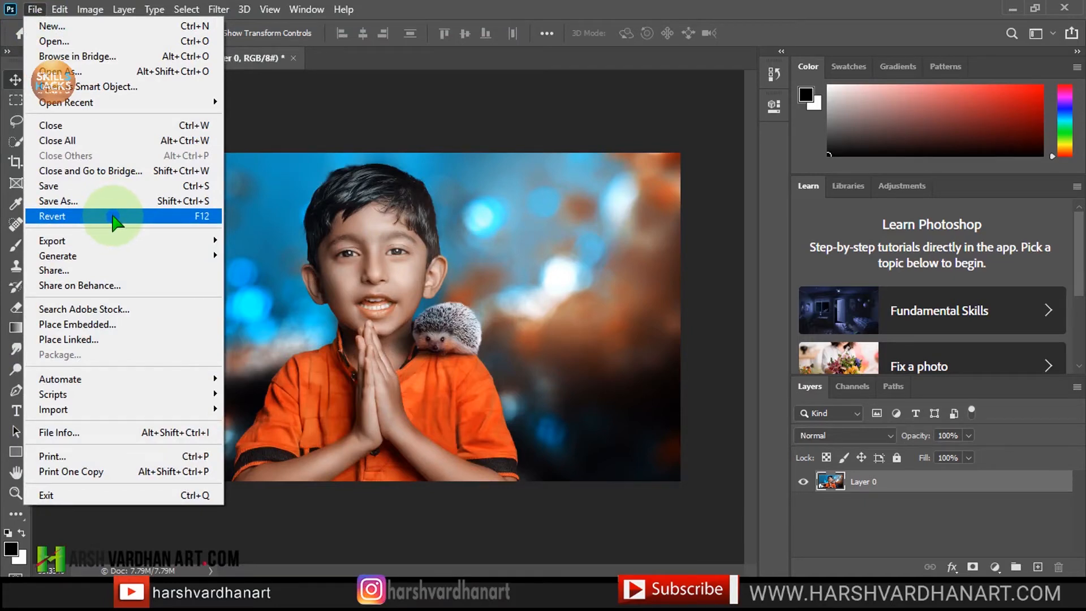
pyautogui.moveTo(123, 245)
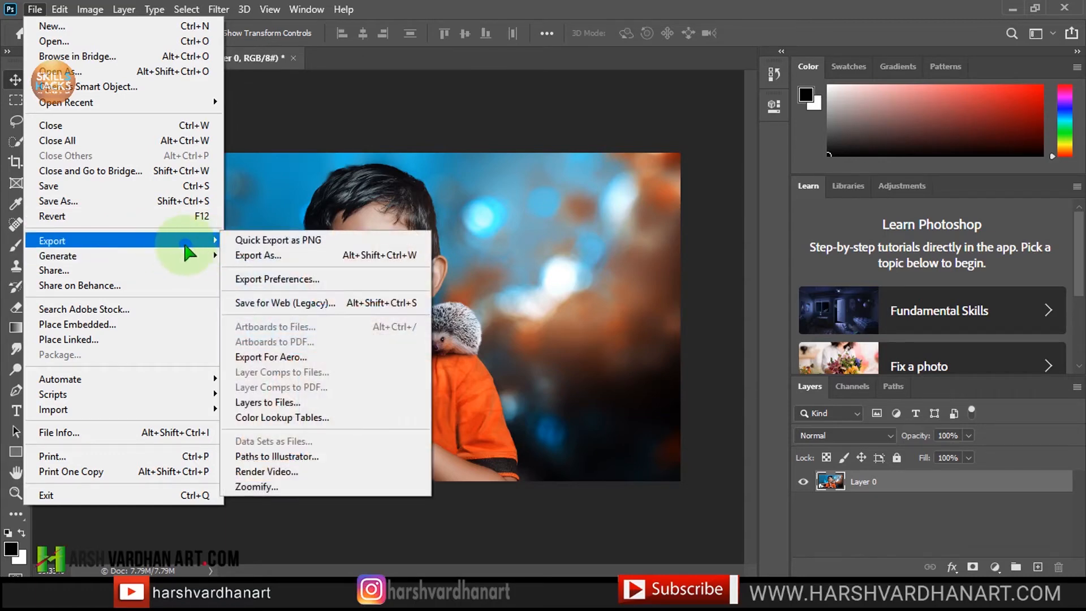
pyautogui.click(295, 243)
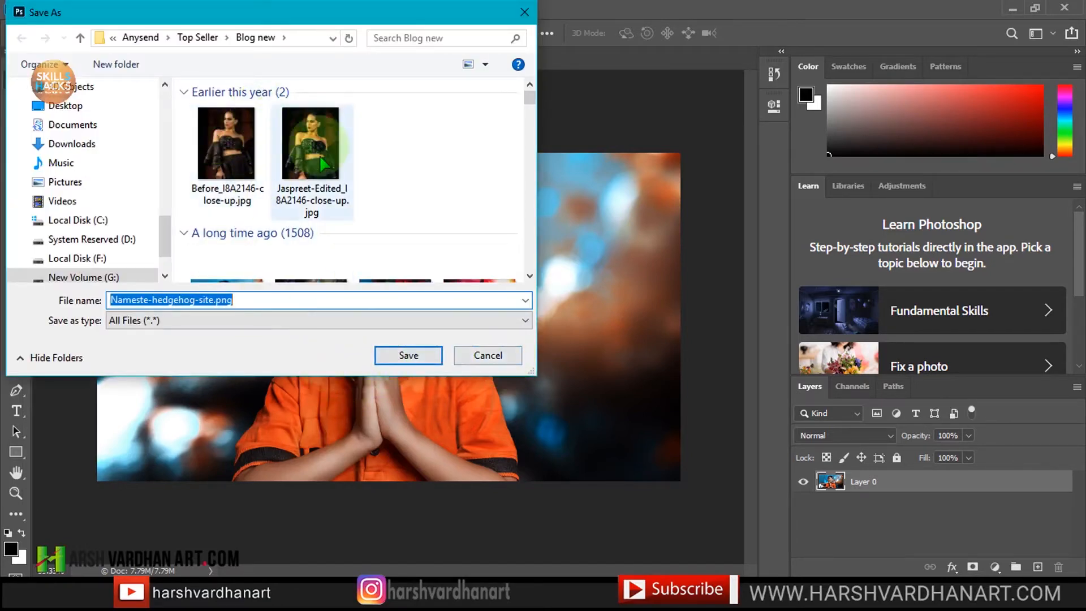
pyautogui.click(489, 358)
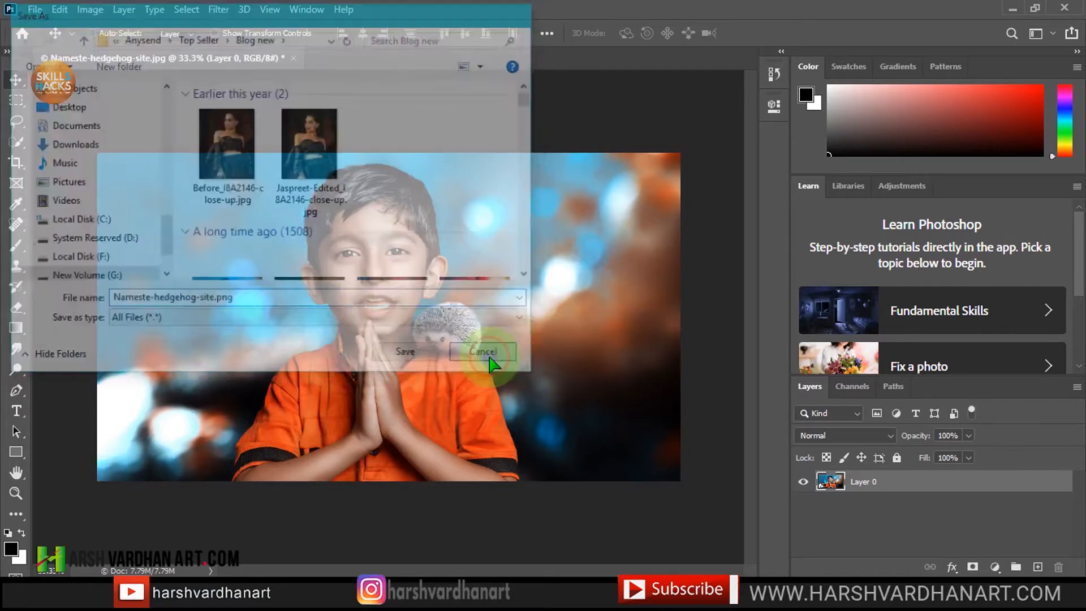
# Start Export As for the hedgehog photo and review the available export formats, keeping JPG.
pyautogui.click(34, 9)
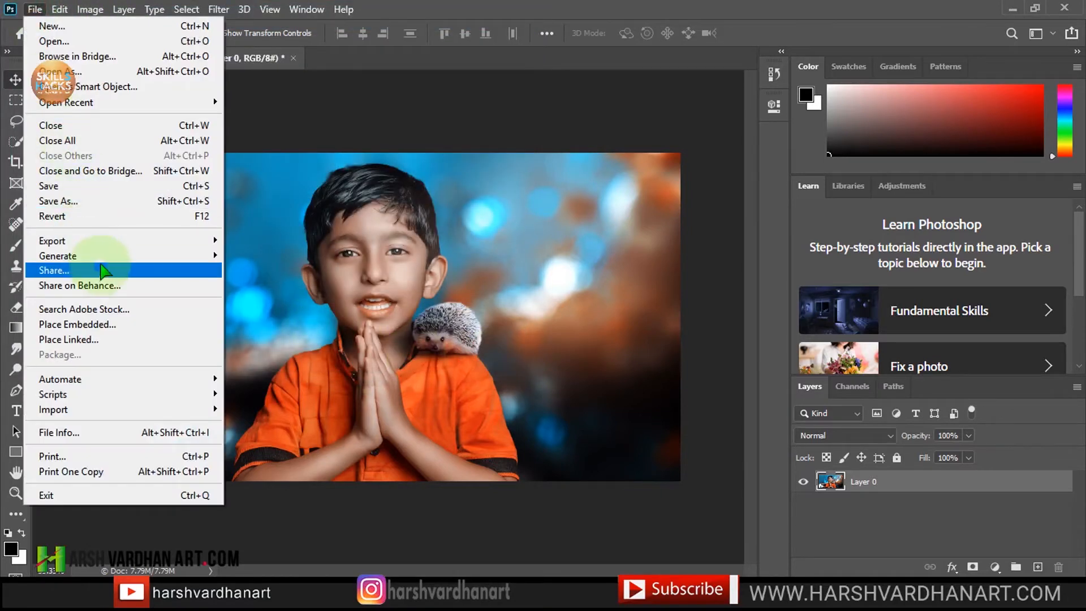
pyautogui.moveTo(113, 241)
pyautogui.click(278, 257)
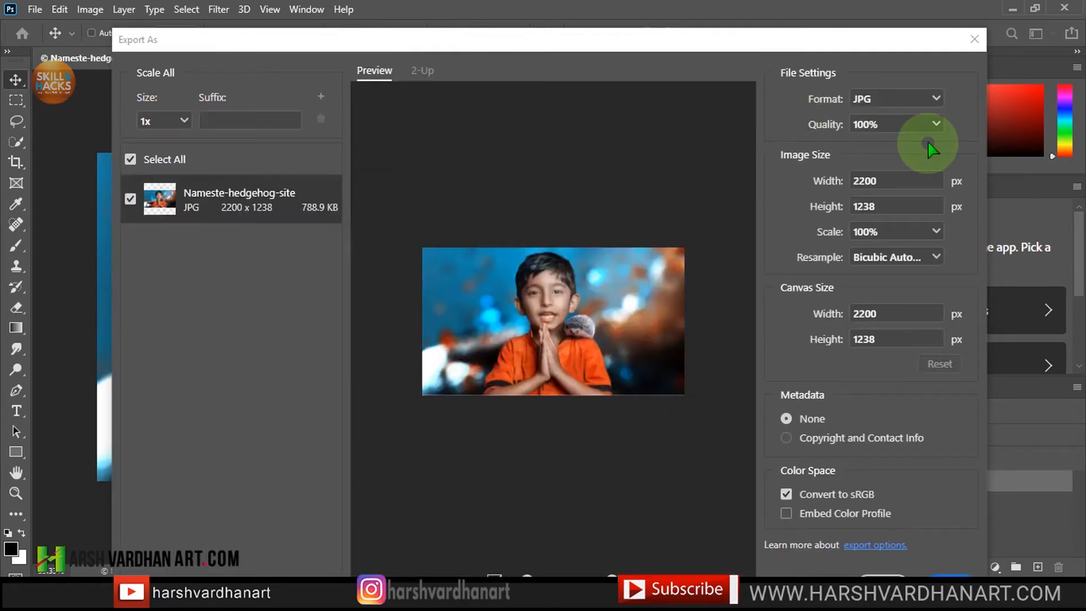
pyautogui.click(936, 98)
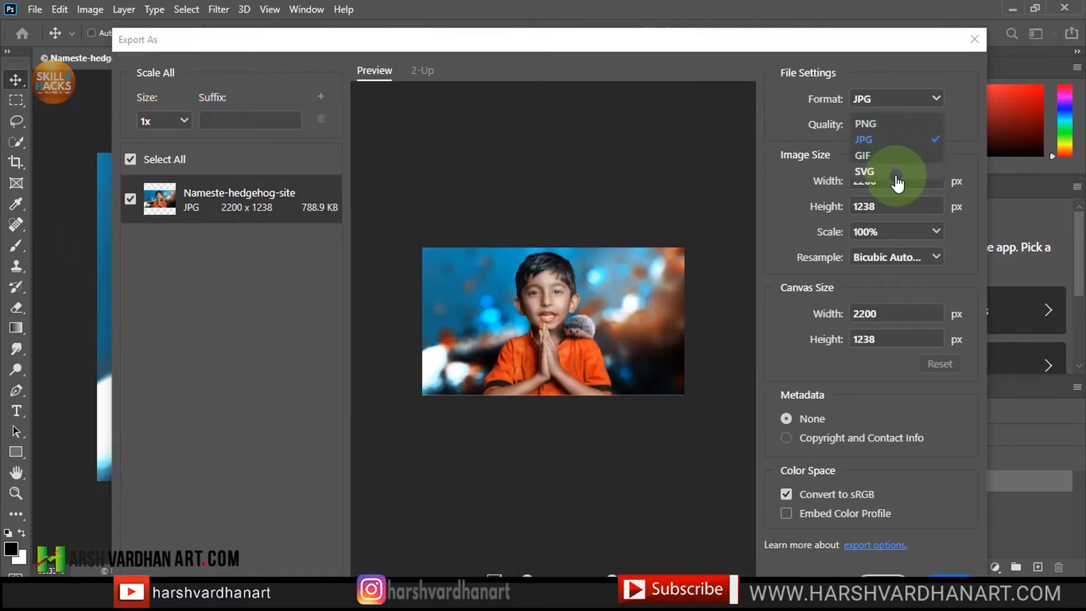
pyautogui.click(968, 122)
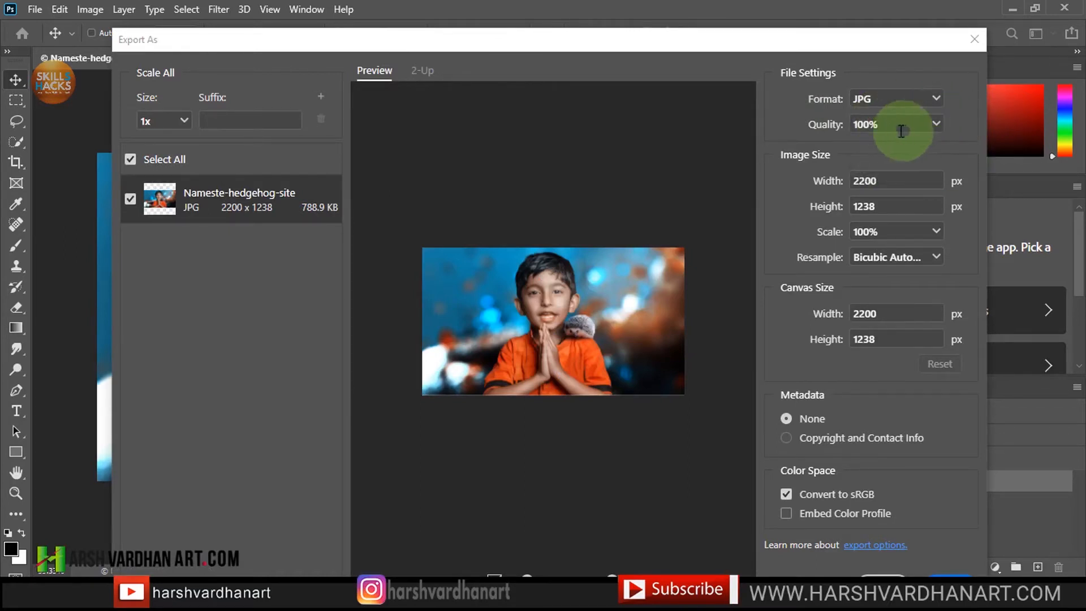
# Lower the JPG export quality to 42%, and set it to 55%.
pyautogui.click(936, 124)
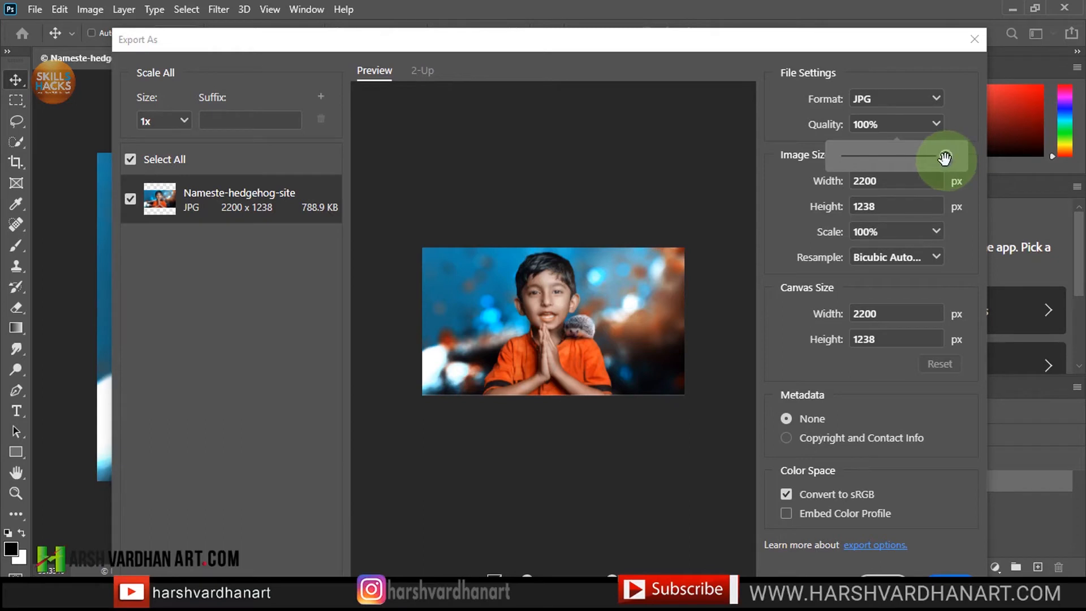
pyautogui.moveTo(944, 157); pyautogui.dragTo(889, 155)
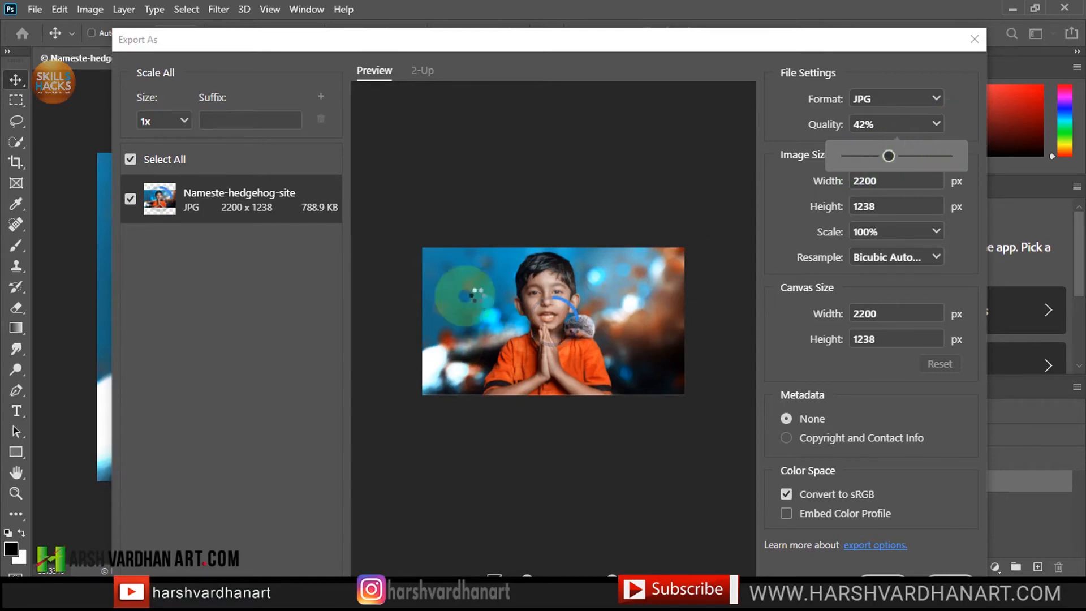
pyautogui.write('55')
pyautogui.press('Return')
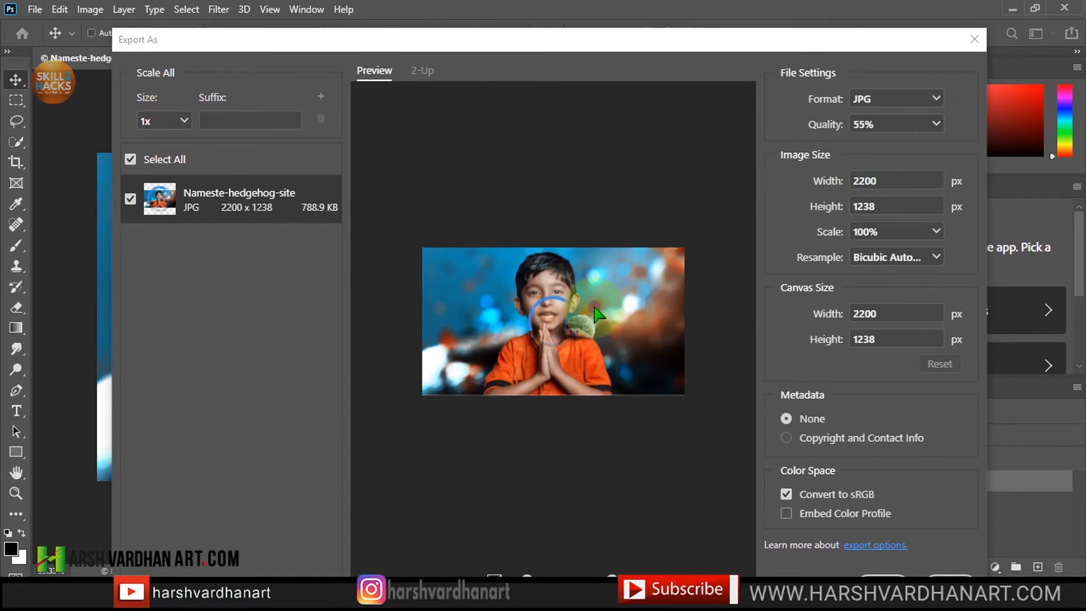
# Set the exported image's width to 1000 px with the height scaled proportionally.
pyautogui.click(903, 185)
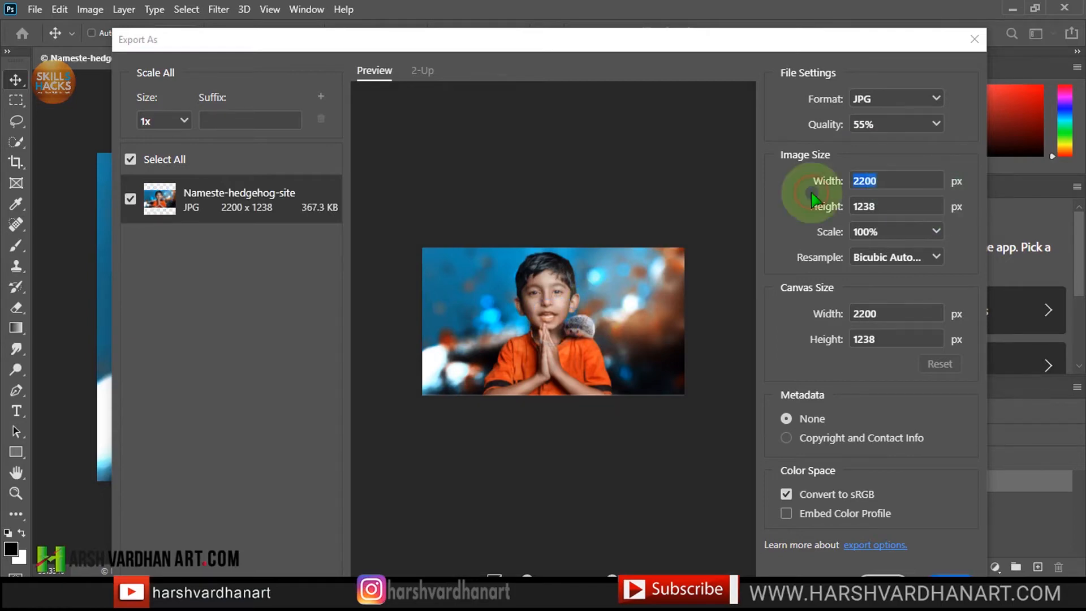
pyautogui.press('Tab')
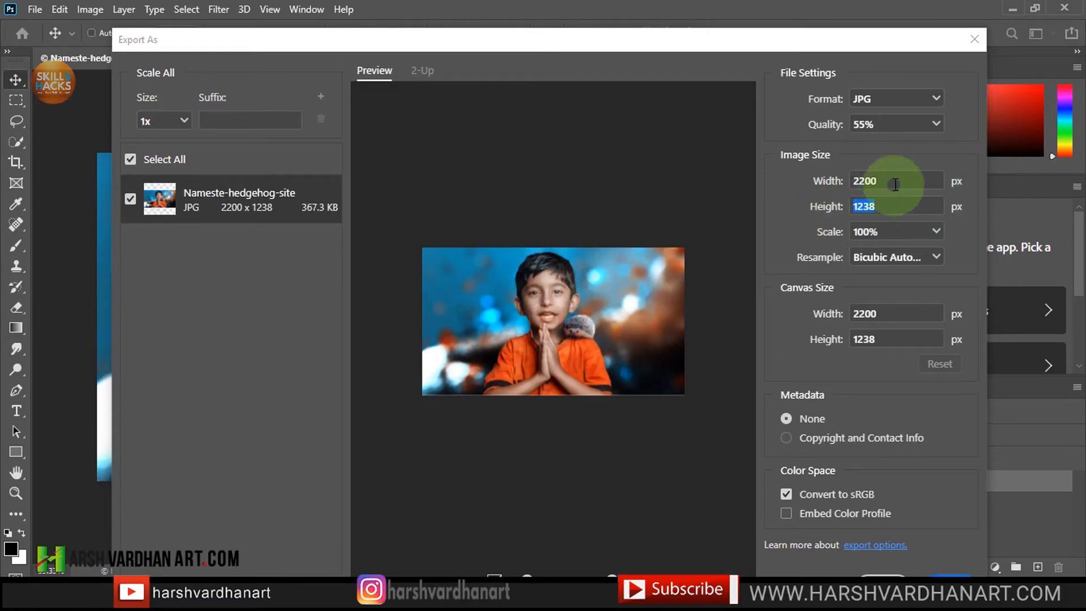
pyautogui.click(880, 187)
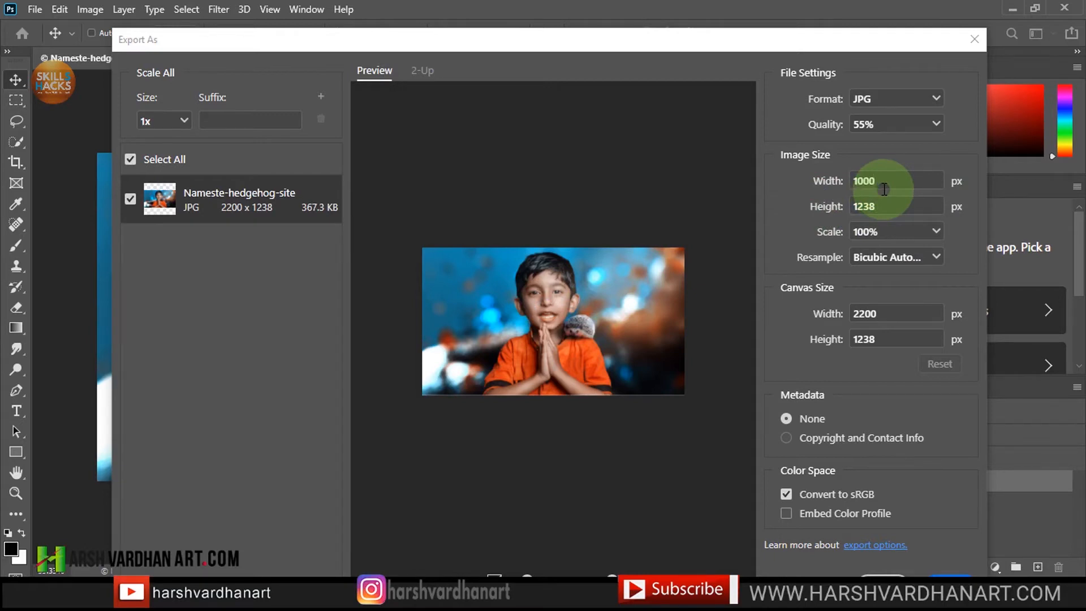
pyautogui.write('1000')
pyautogui.press('Tab')
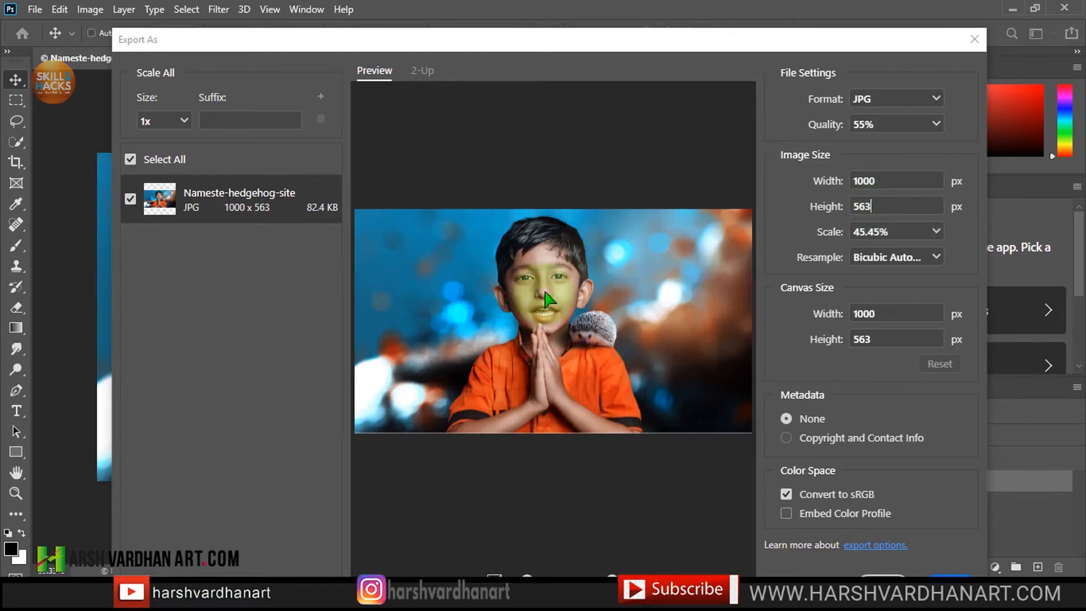
# Try a 25% scale for the exported image, and set the scale to 75%.
pyautogui.click(899, 181)
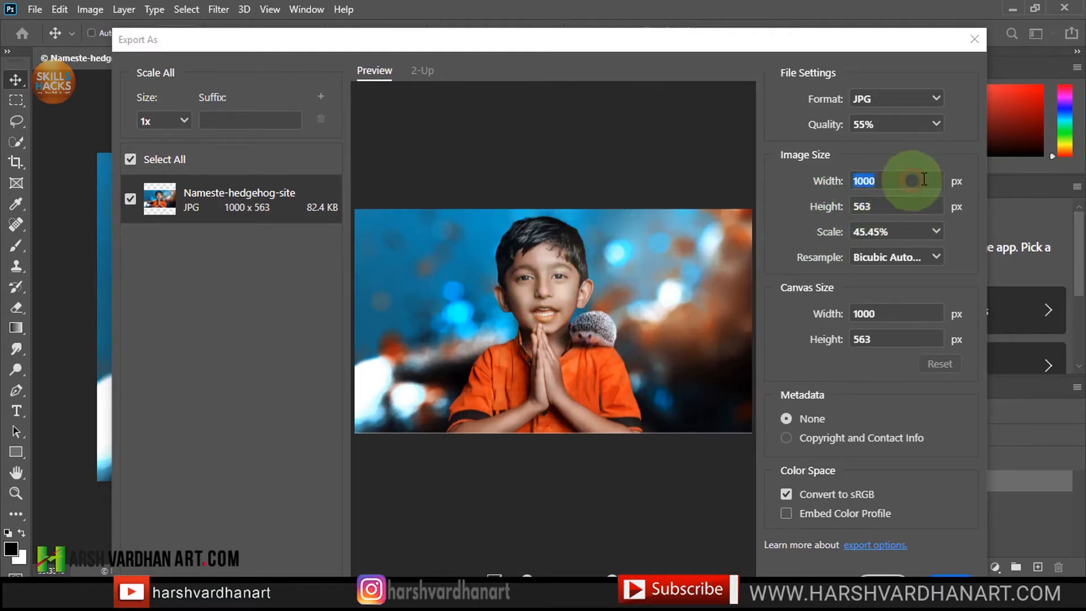
pyautogui.click(936, 232)
pyautogui.click(864, 271)
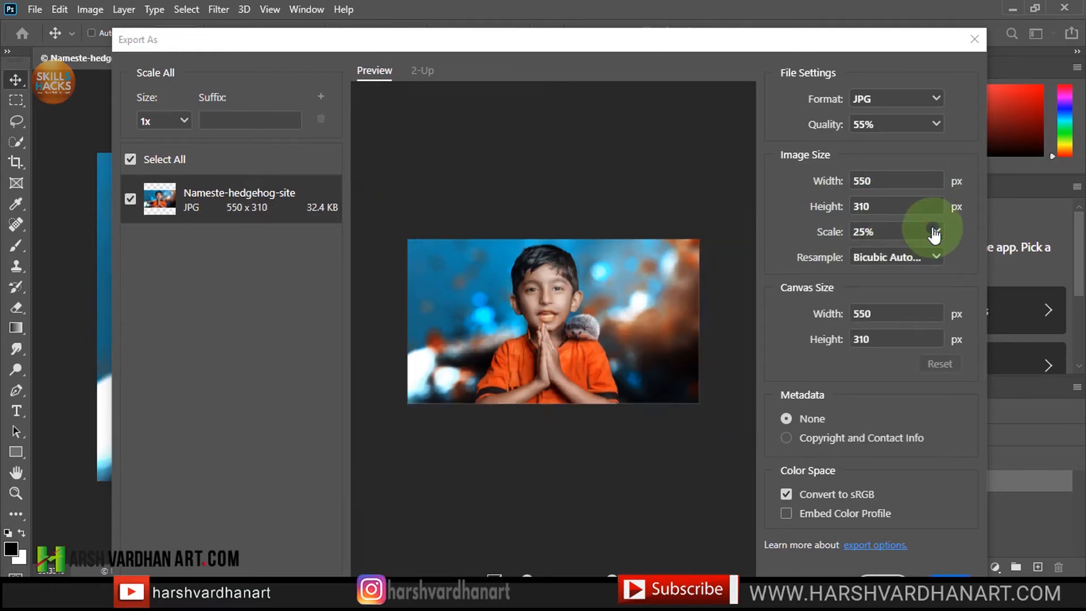
pyautogui.click(934, 232)
pyautogui.click(901, 321)
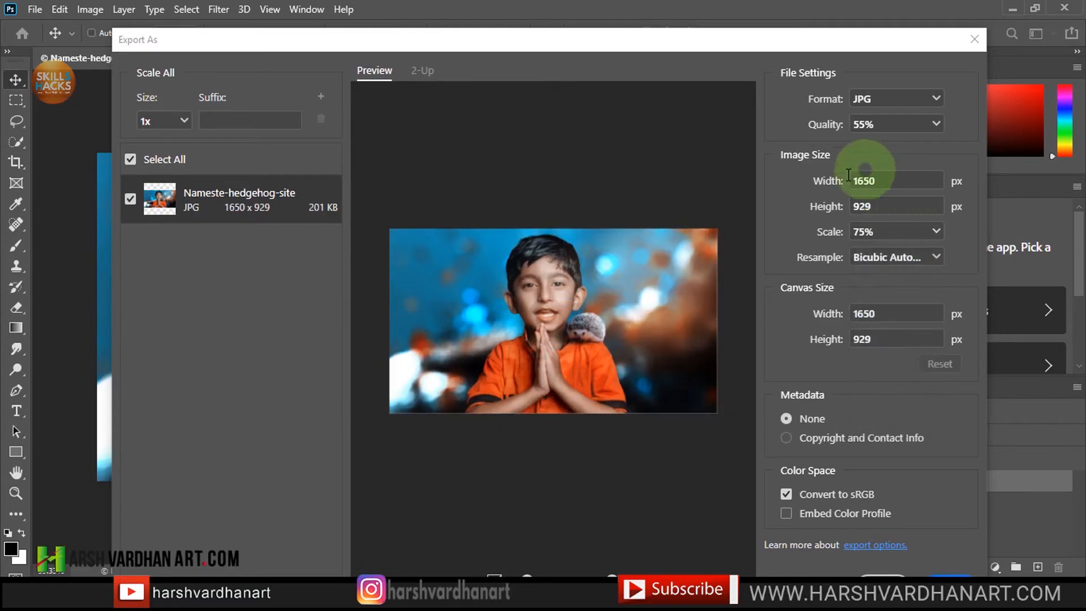
pyautogui.doubleClick(899, 198)
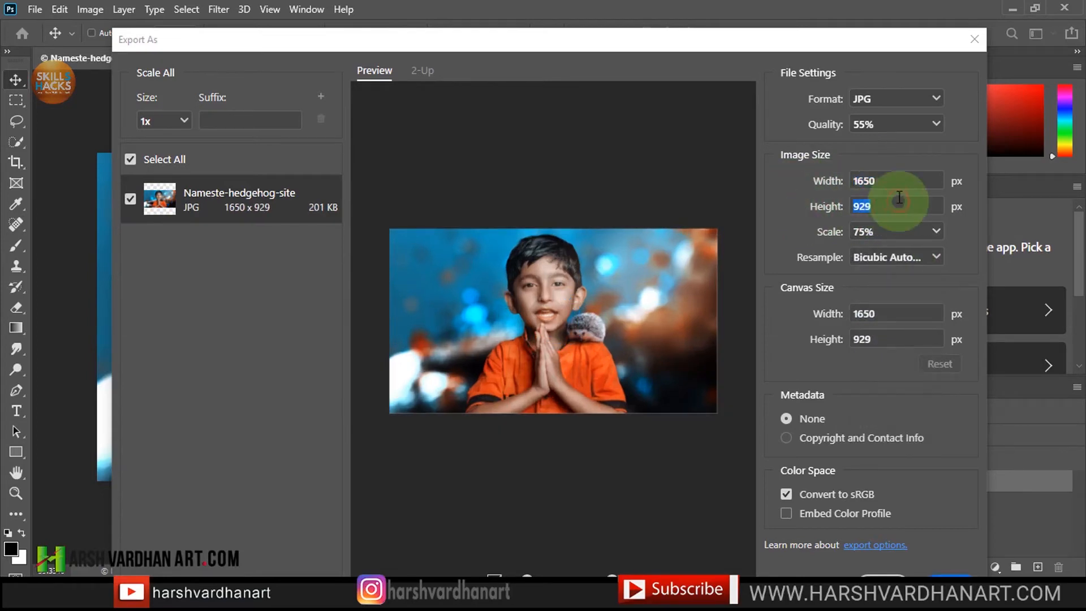
pyautogui.click(938, 232)
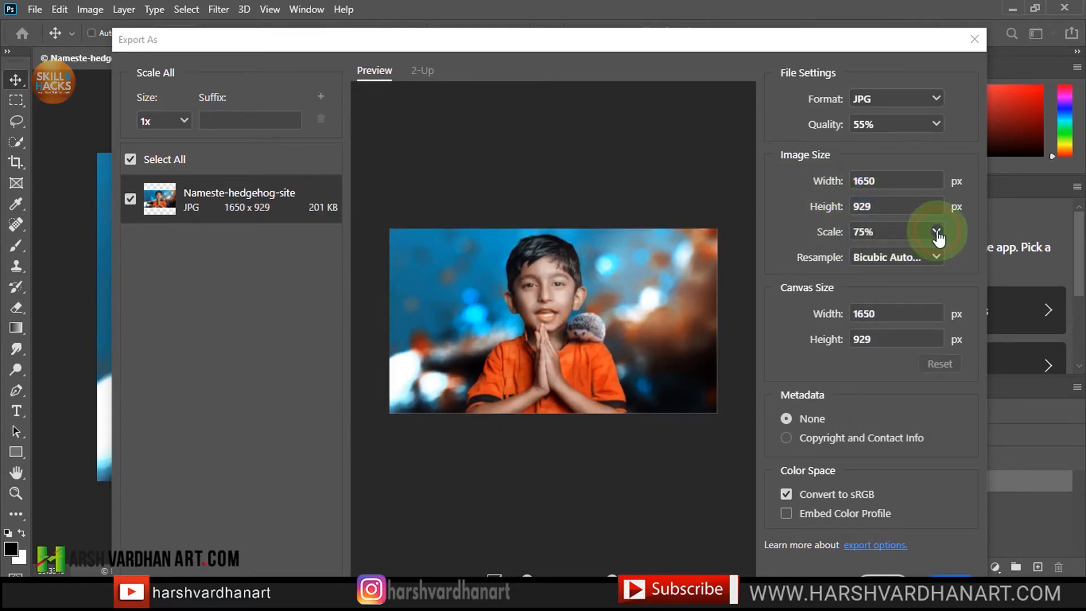
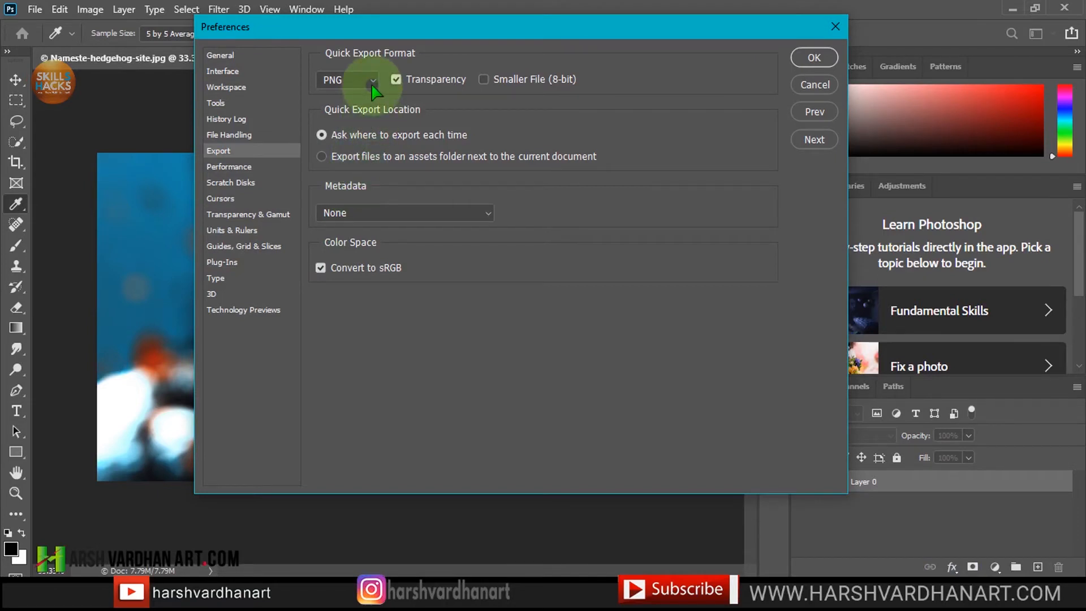
# Review the quick export formats and try exporting files to an assets folder next to the current document.
pyautogui.click(371, 83)
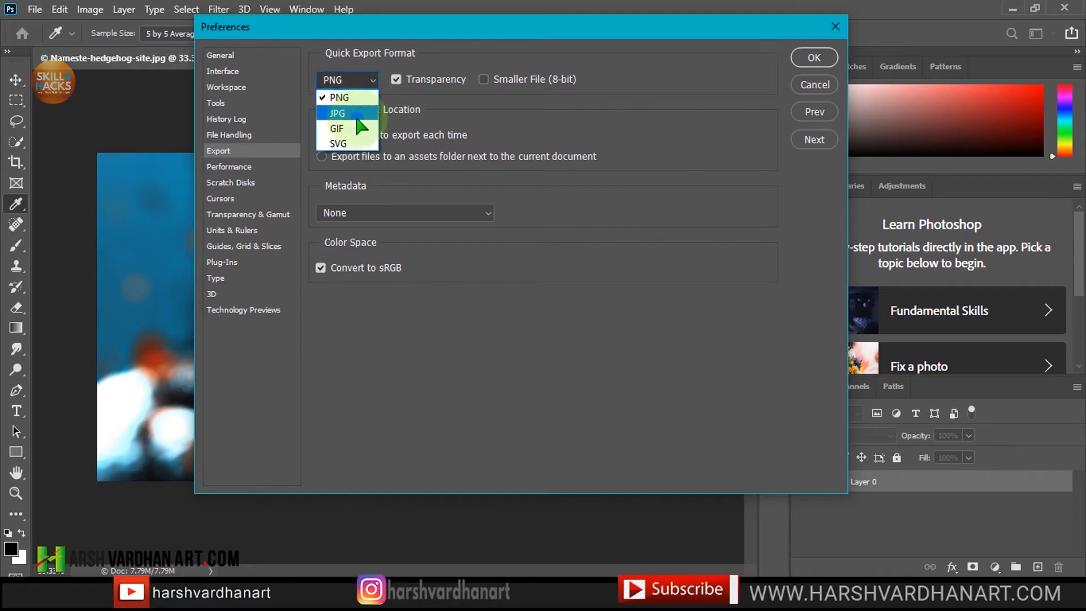
pyautogui.click(453, 111)
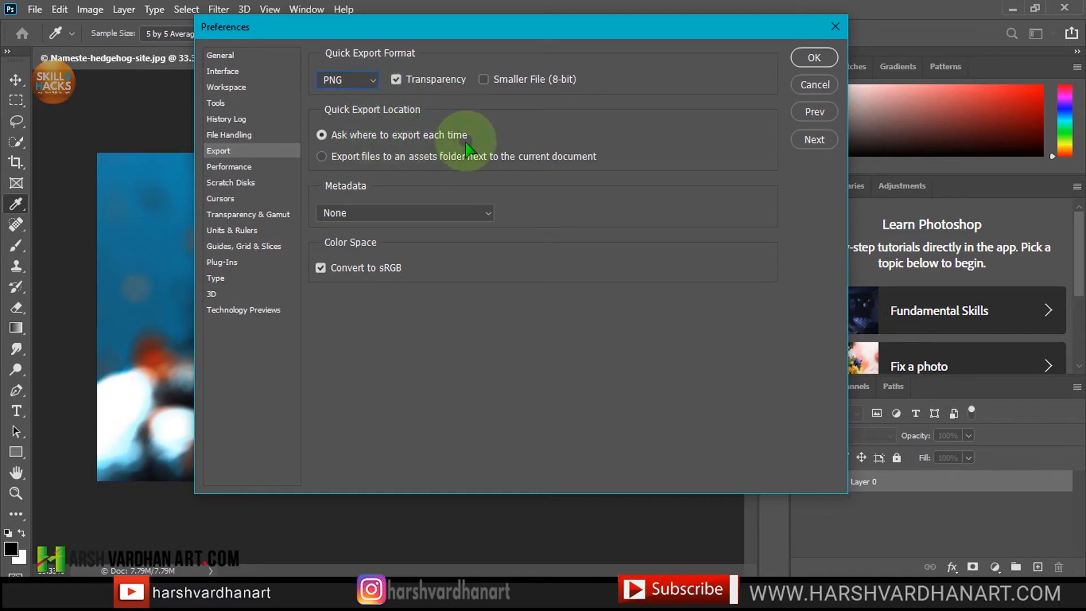
pyautogui.click(355, 161)
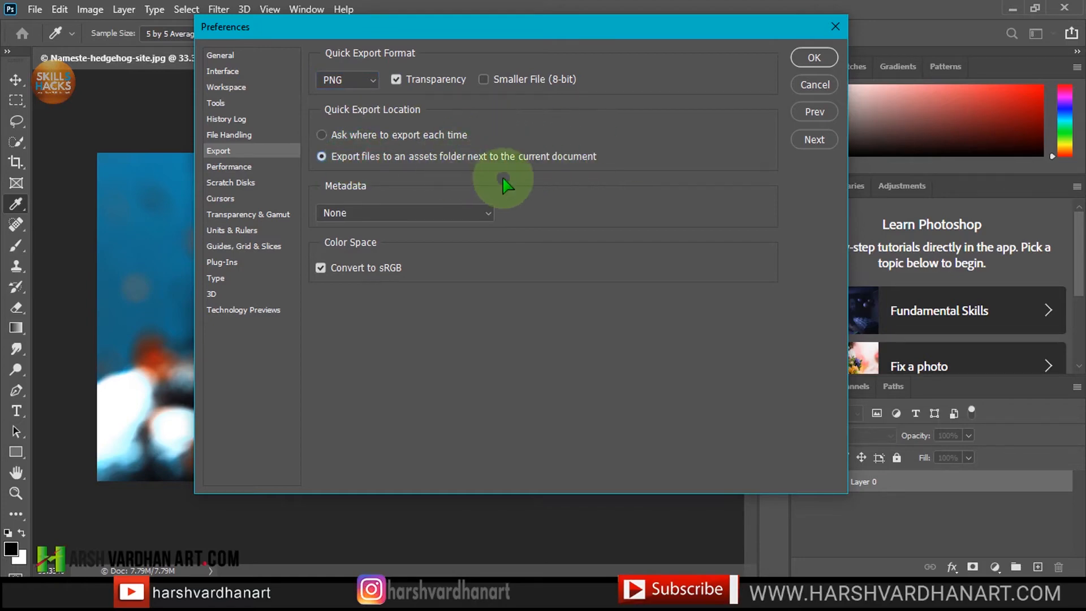
pyautogui.moveTo(484, 38); pyautogui.dragTo(606, 62)
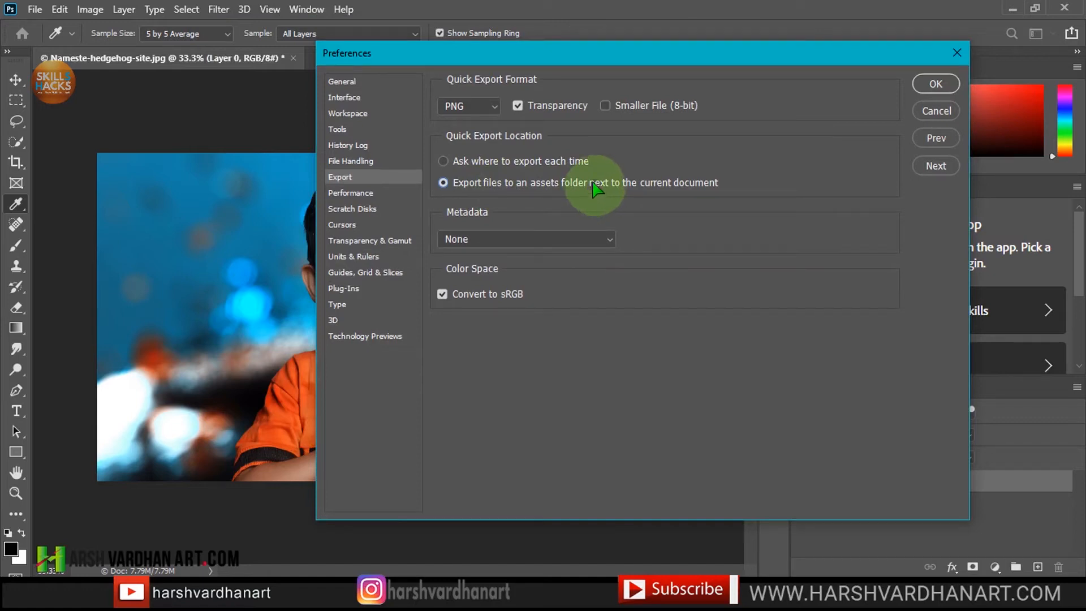
# Set the metadata included in quick exports to Copyright and Contact Info, trying None in between.
pyautogui.click(598, 238)
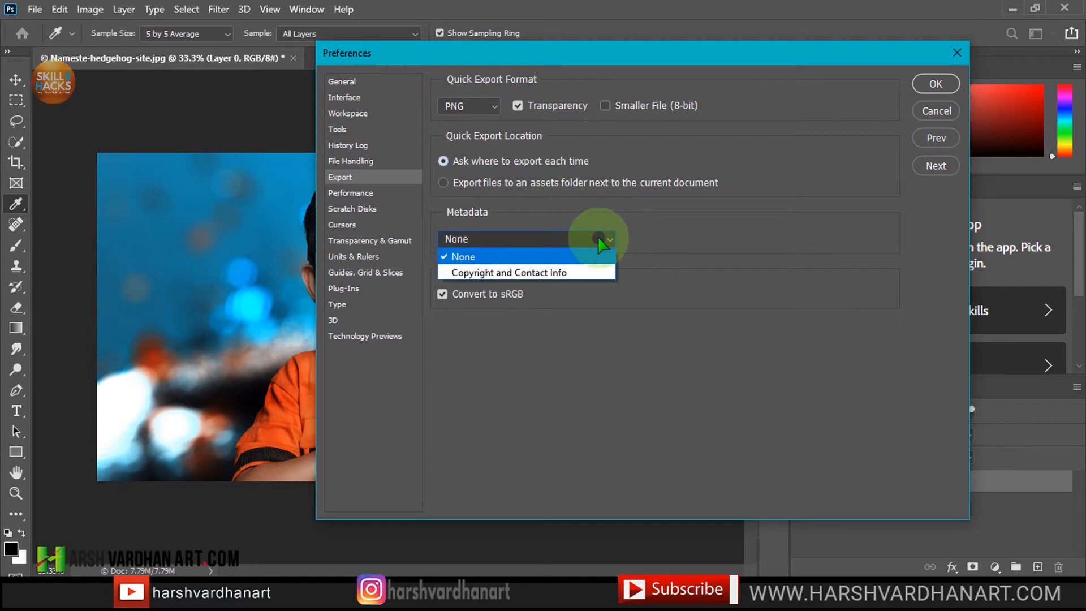
pyautogui.click(588, 273)
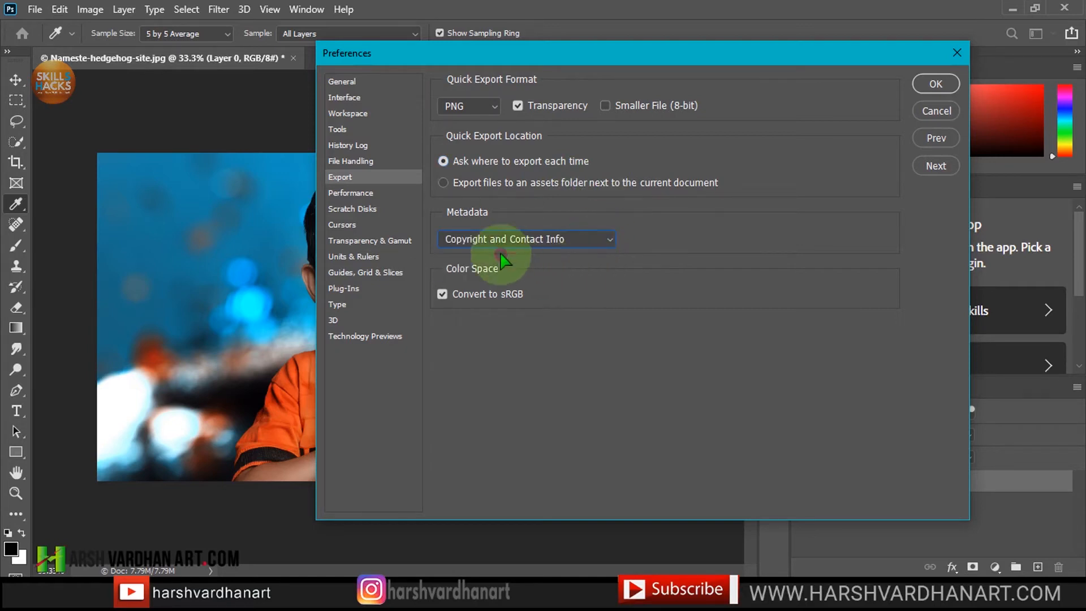
pyautogui.click(558, 249)
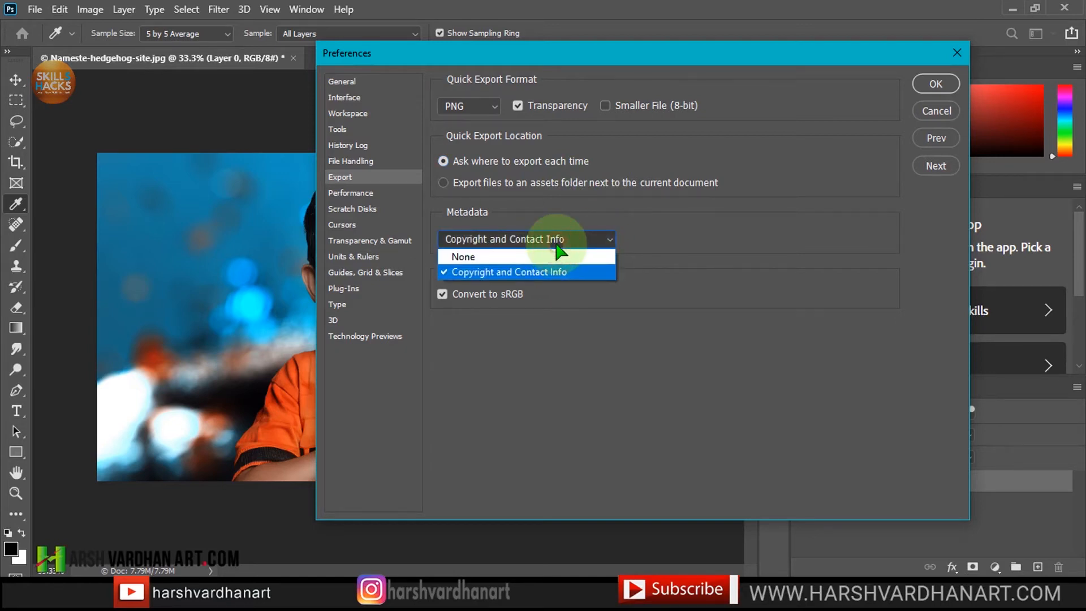
pyautogui.click(559, 256)
pyautogui.click(556, 252)
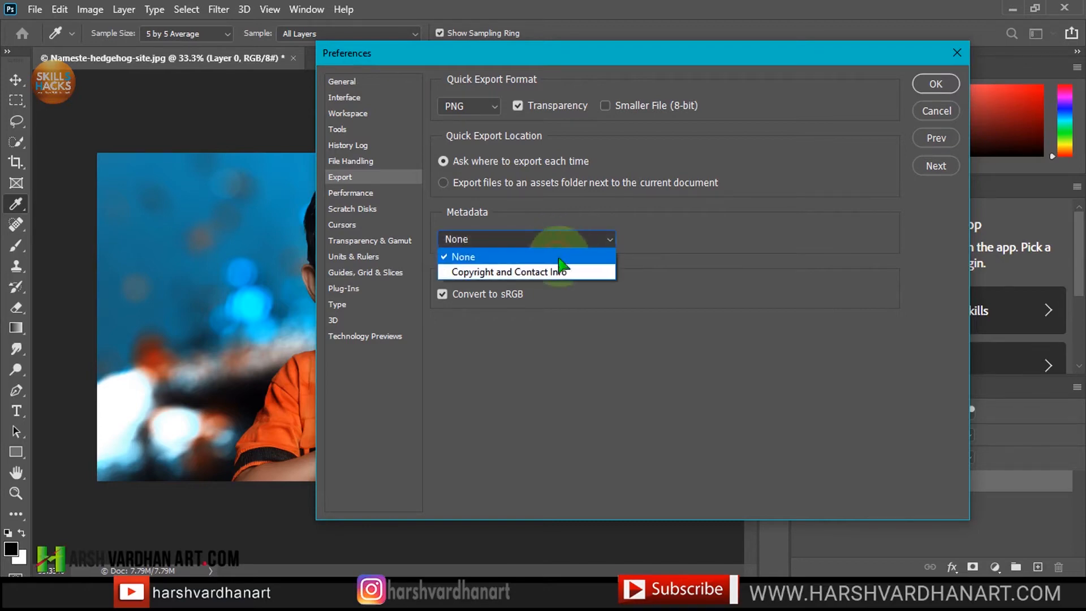
pyautogui.click(552, 272)
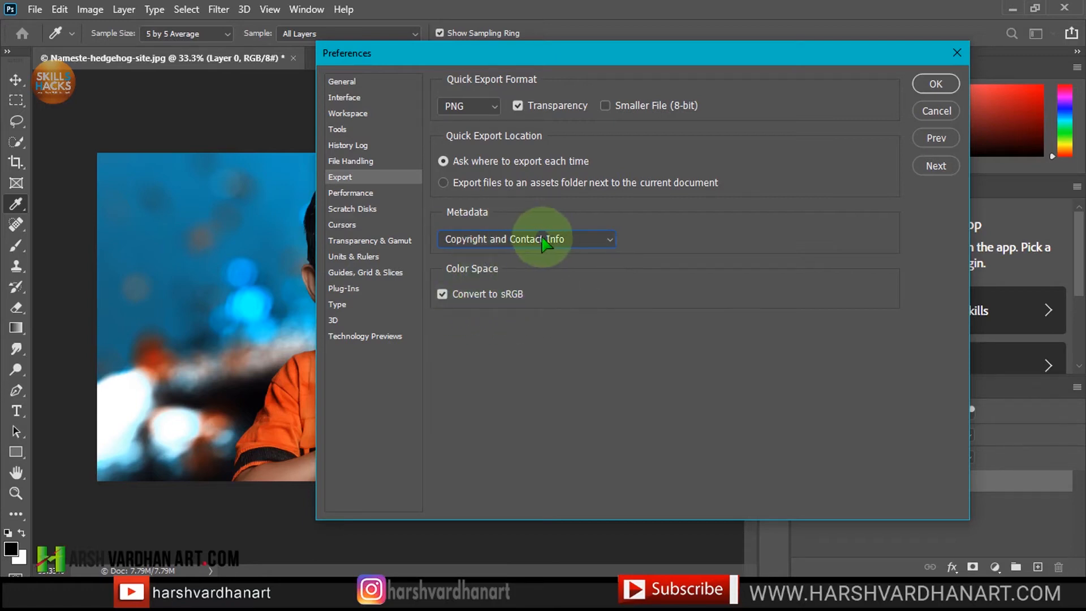
# Try the Smaller File (8-bit) option for PNG quick exports, turn it off and apply the export preferences.
pyautogui.click(606, 108)
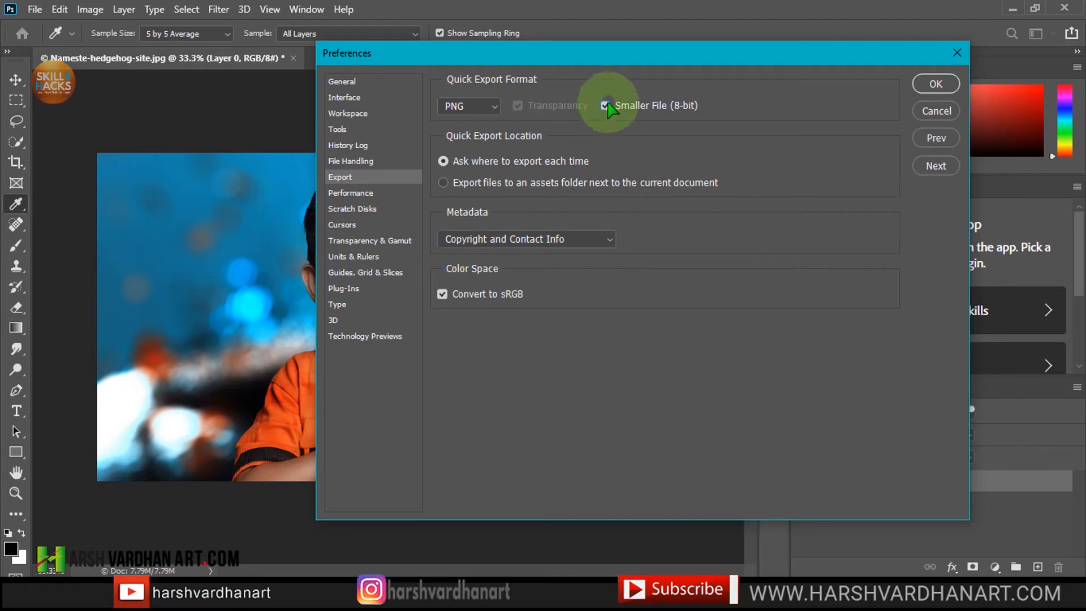
pyautogui.click(605, 107)
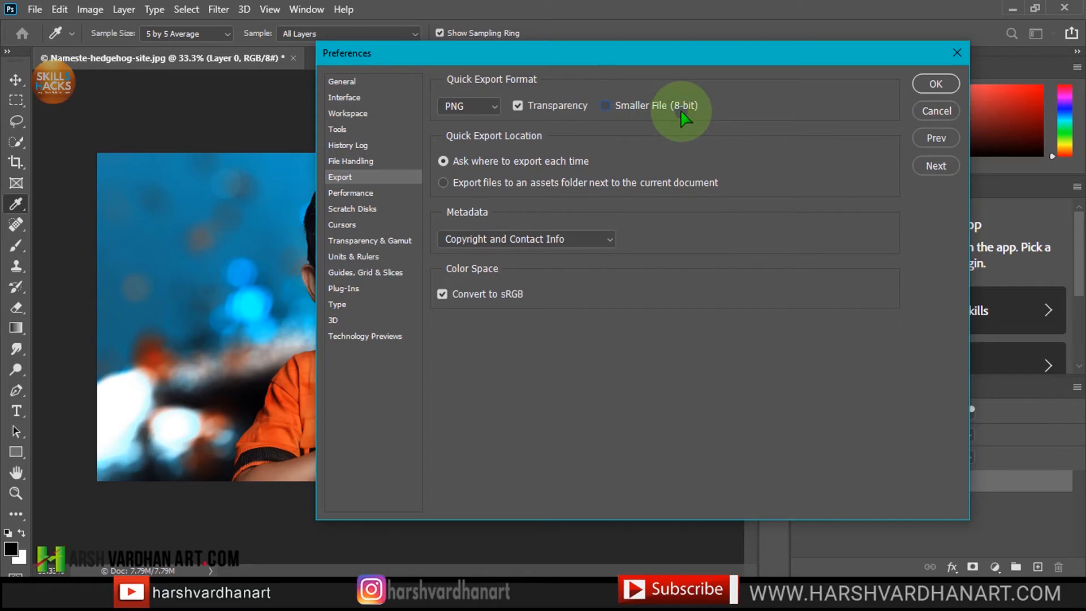
pyautogui.click(936, 84)
pyautogui.press('v')
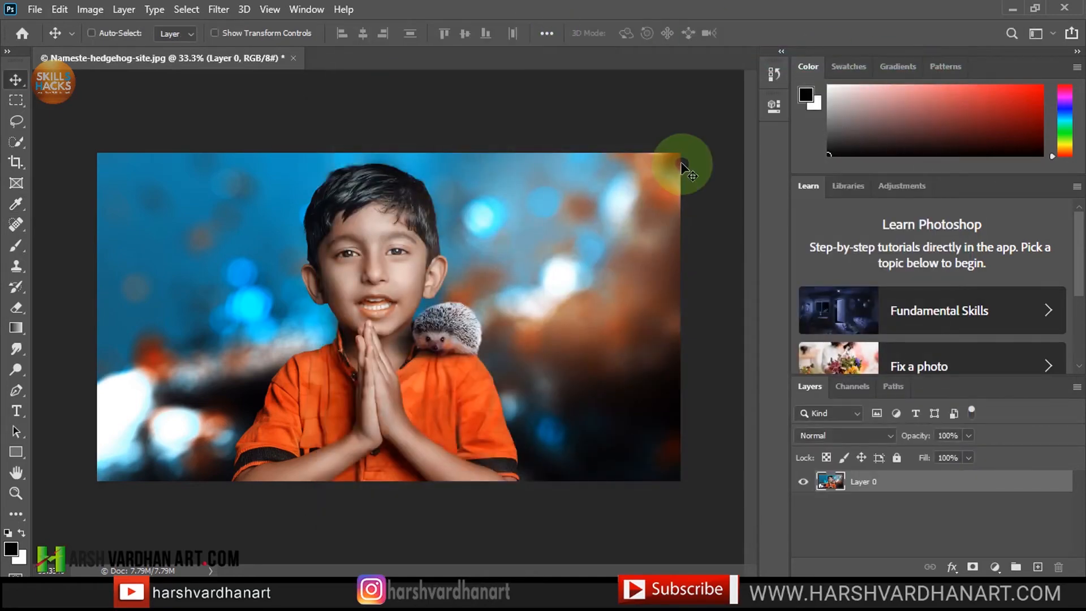
# Review the Layers to Files export options, including Visible Layers Only and the file types, and cancel the export.
pyautogui.click(35, 9)
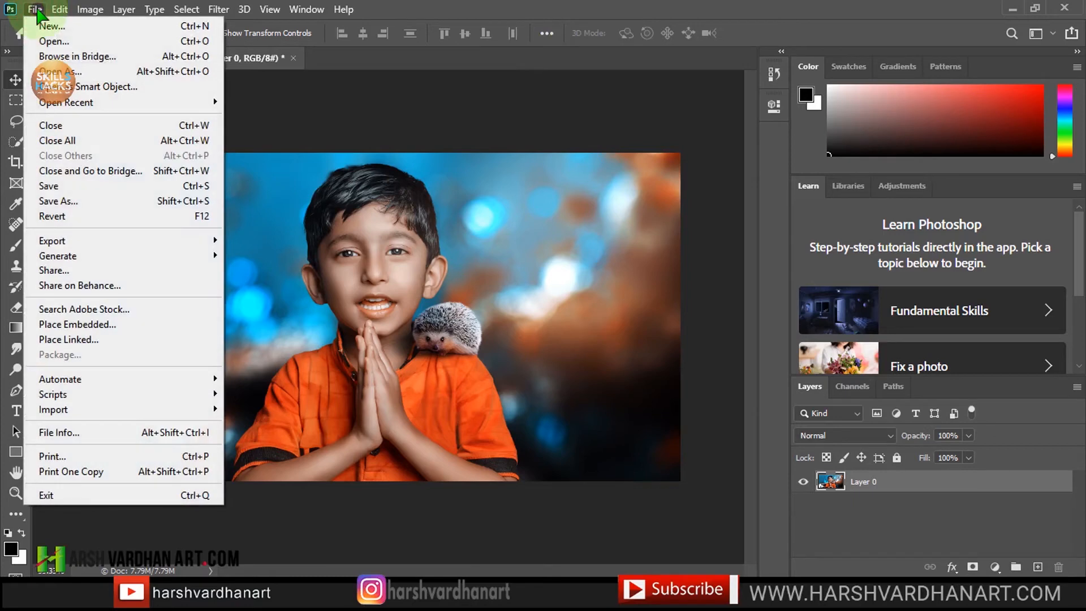
pyautogui.moveTo(148, 240)
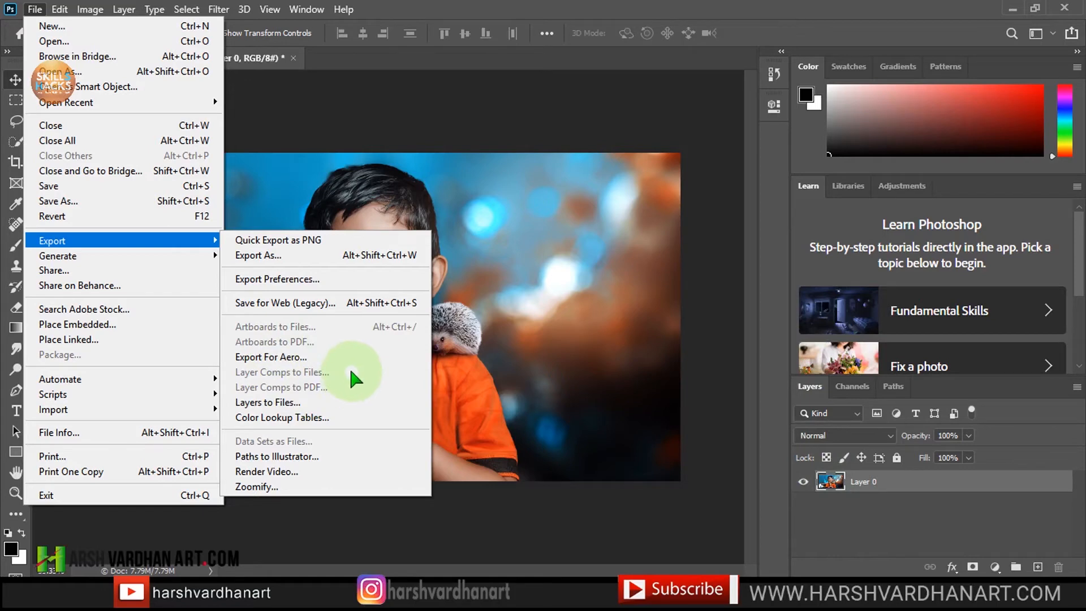
pyautogui.click(316, 403)
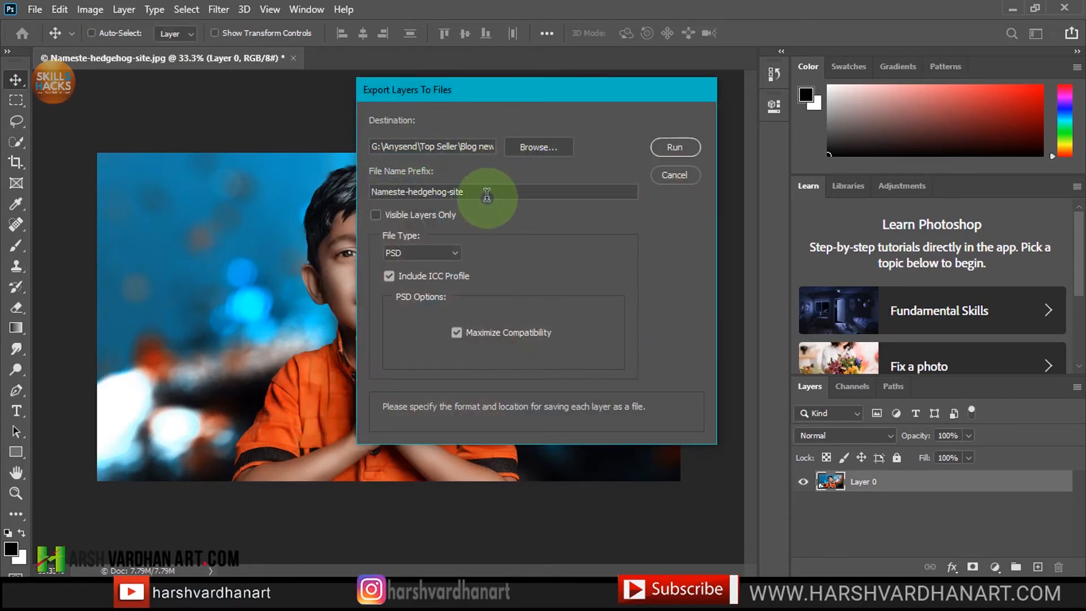
pyautogui.click(486, 195)
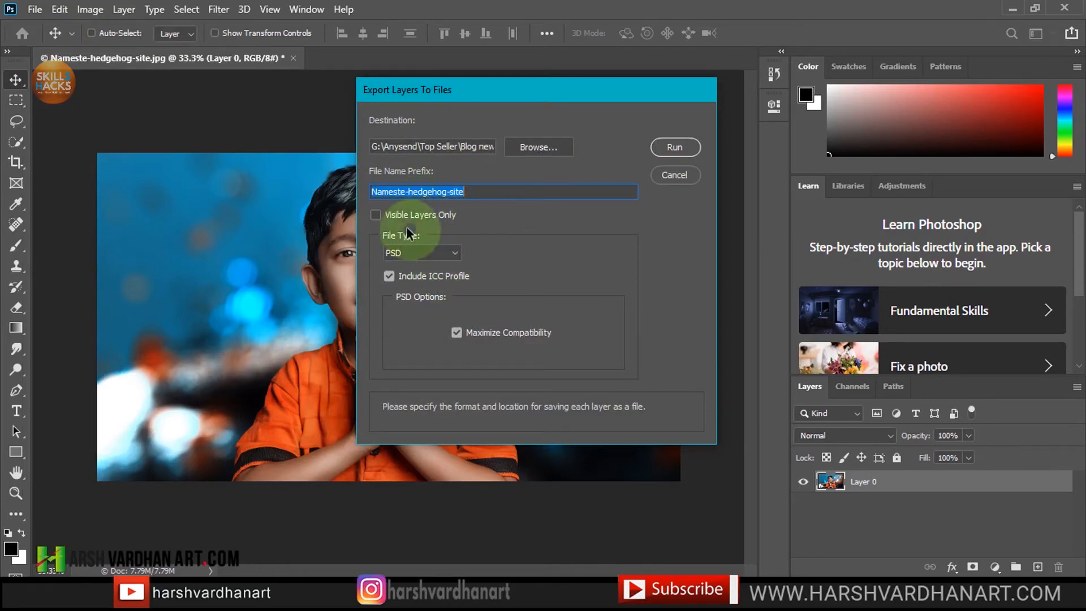
pyautogui.click(375, 215)
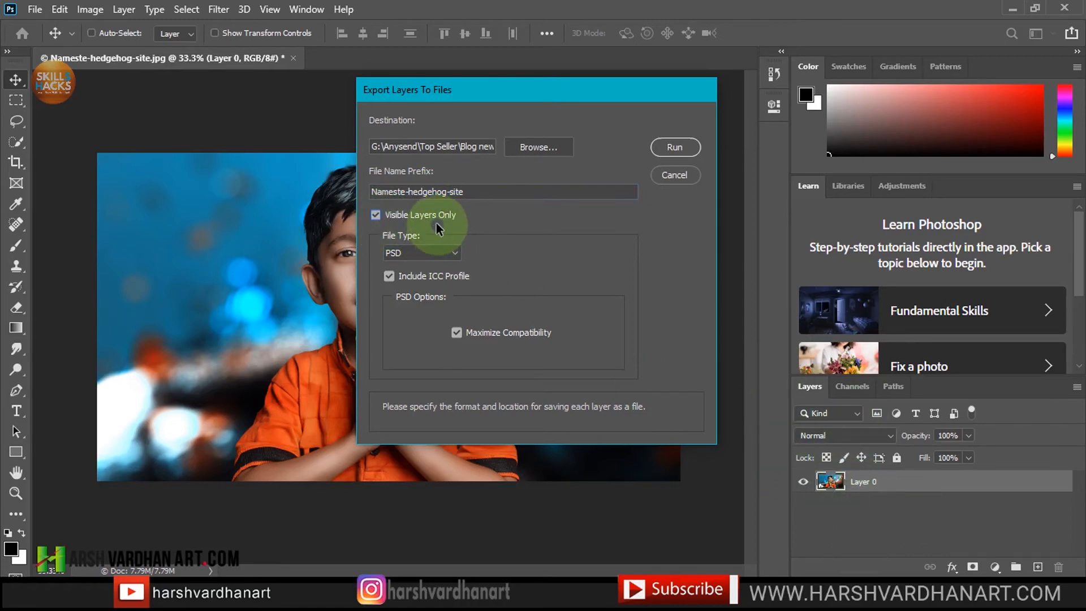
pyautogui.click(376, 215)
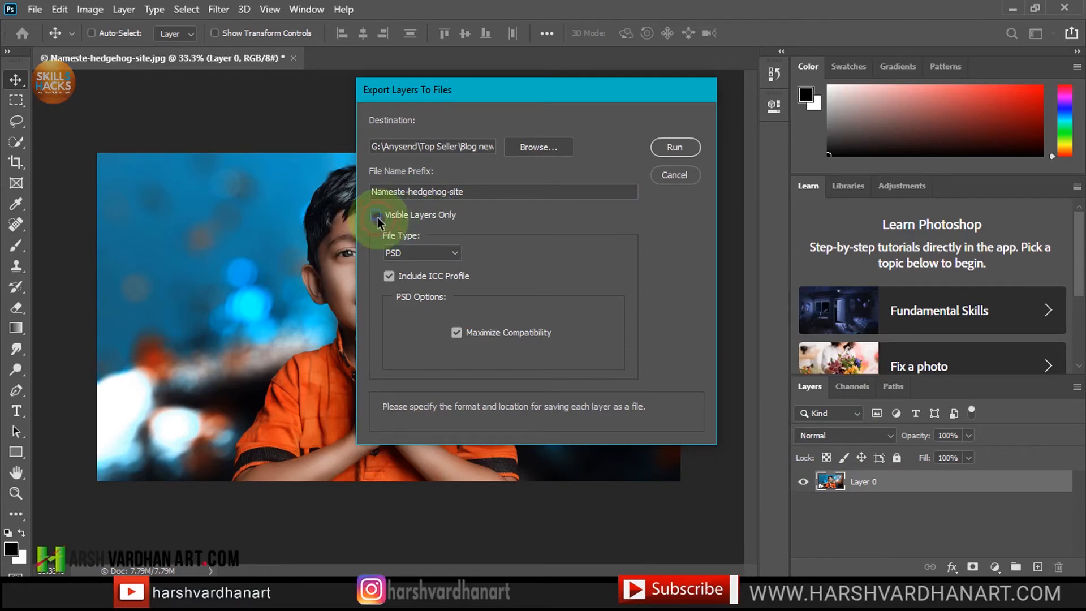
pyautogui.click(455, 253)
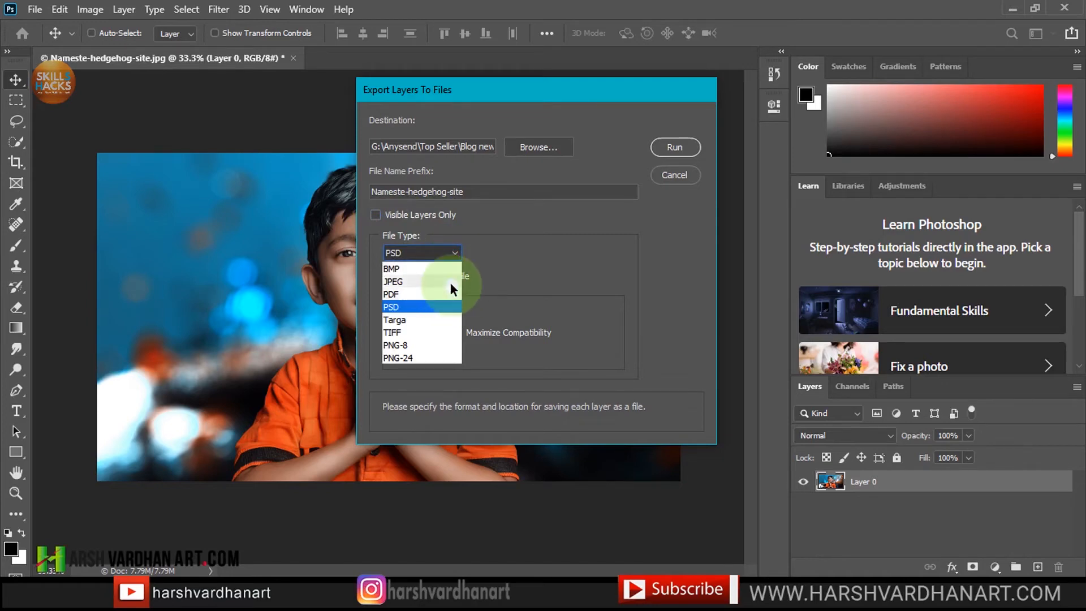
pyautogui.click(496, 285)
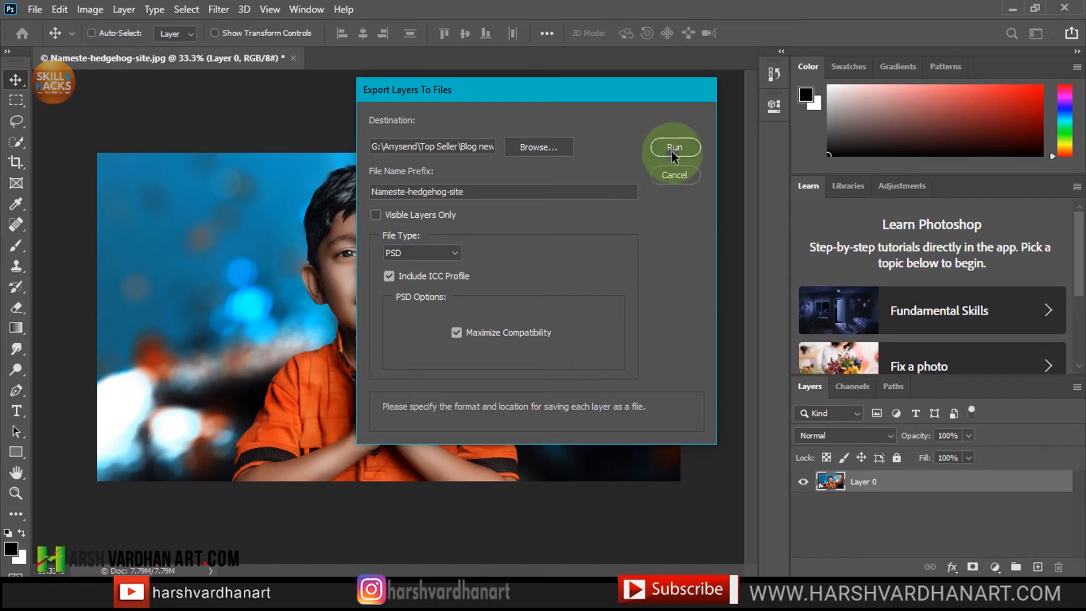
pyautogui.click(675, 175)
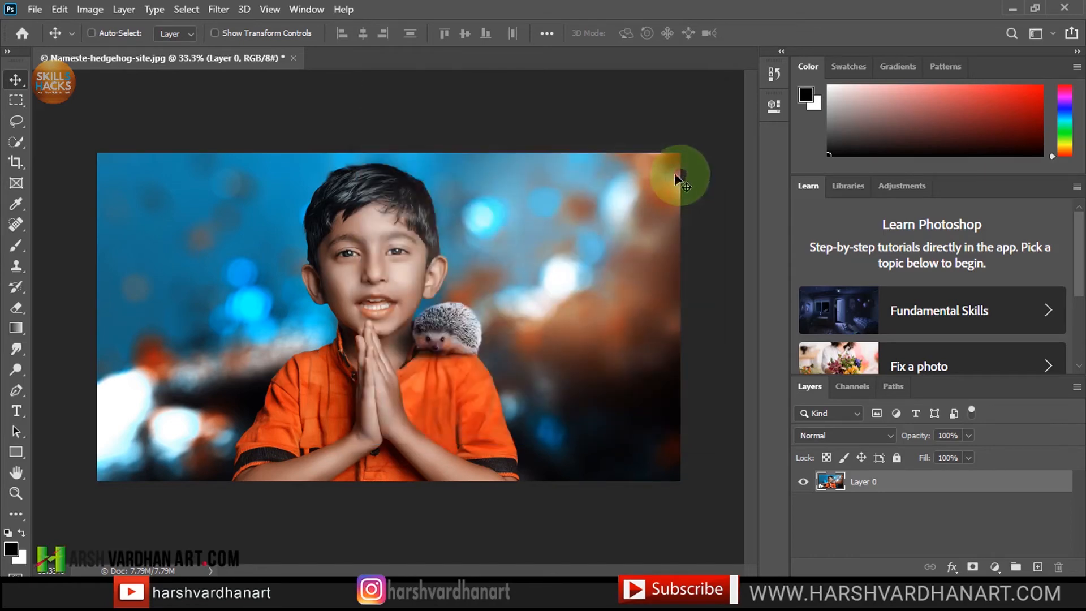
# Review the Render Video options for creating a new subfolder and choosing the encoder, keeping Photoshop Image Sequence.
pyautogui.click(35, 10)
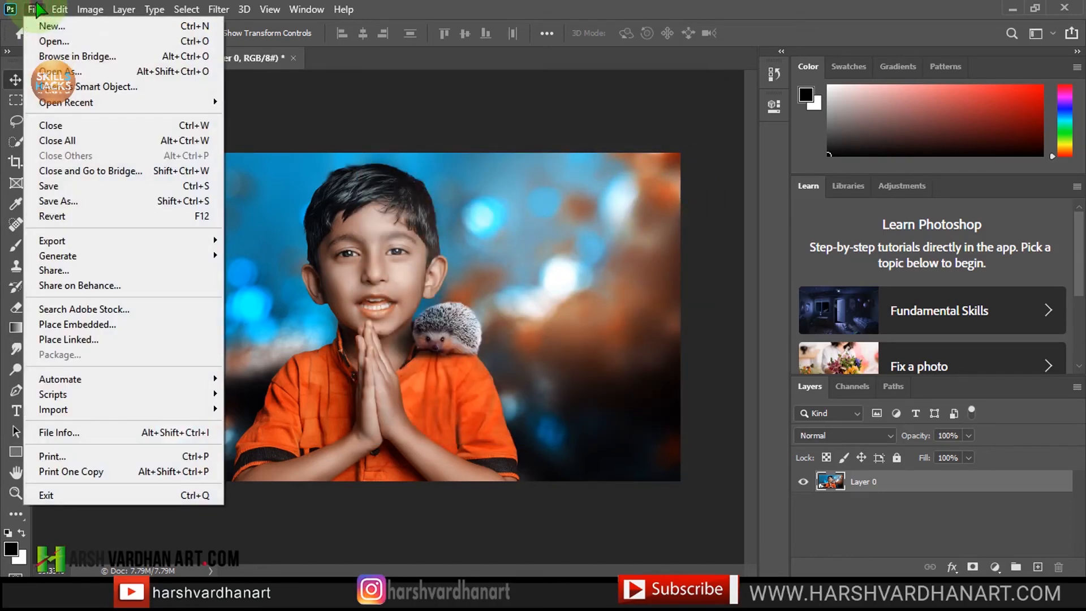
pyautogui.moveTo(203, 242)
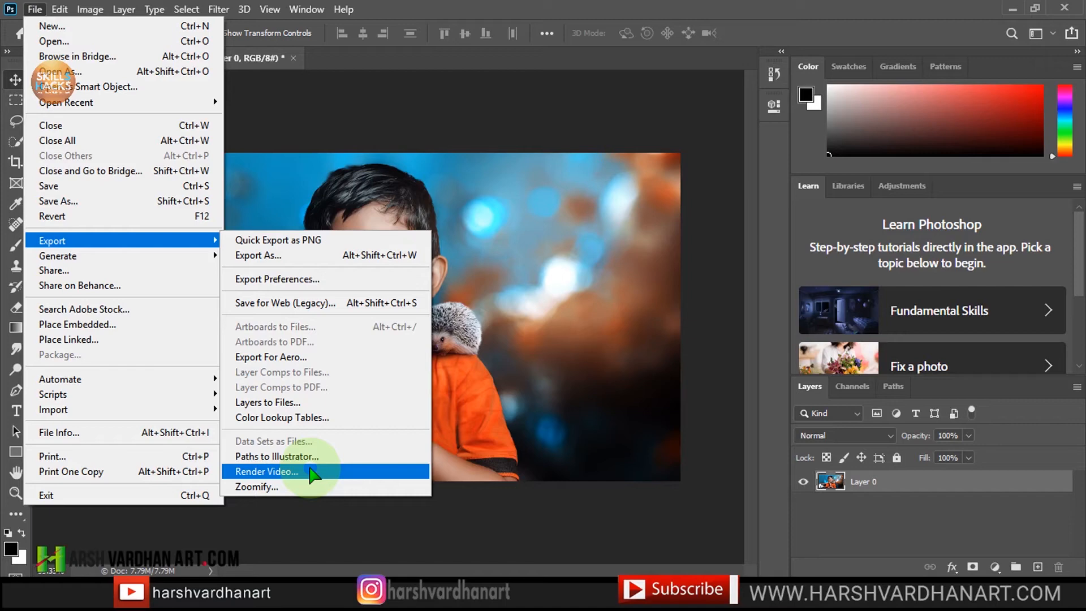
pyautogui.click(310, 471)
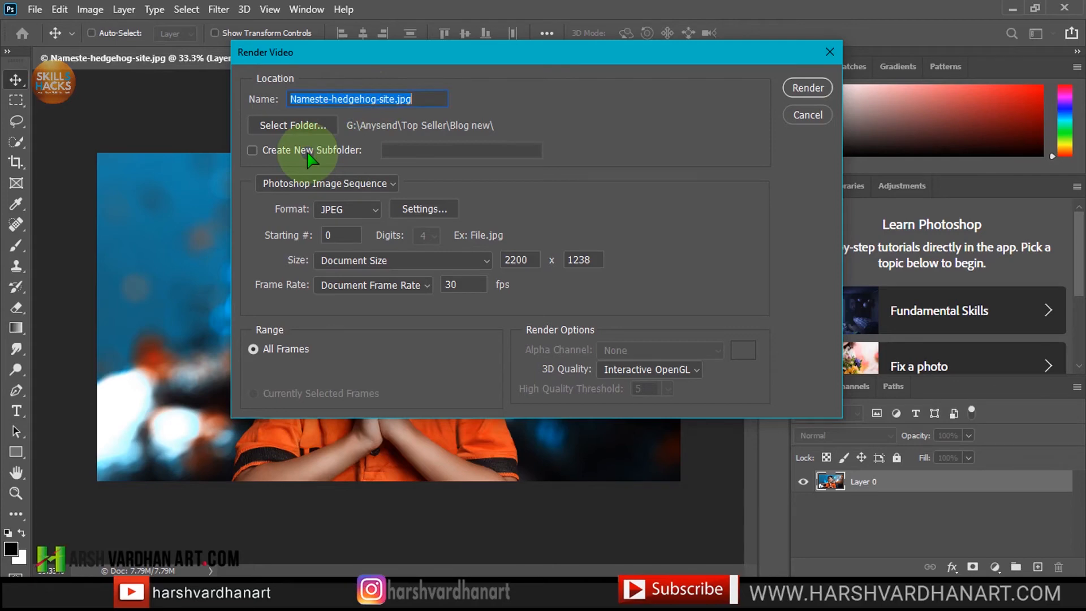
pyautogui.click(252, 151)
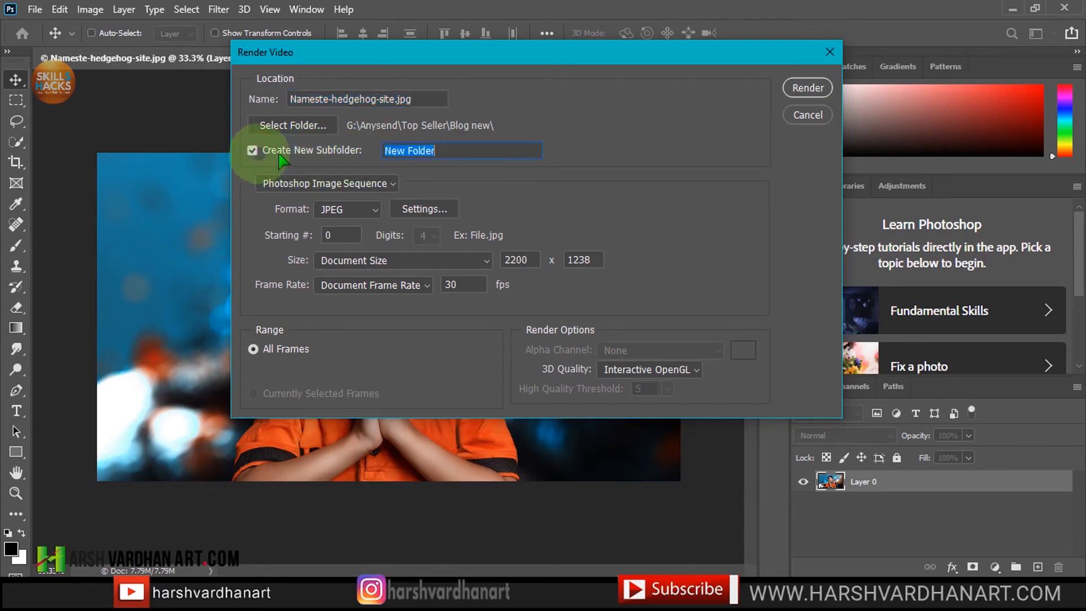
pyautogui.click(258, 154)
pyautogui.click(389, 184)
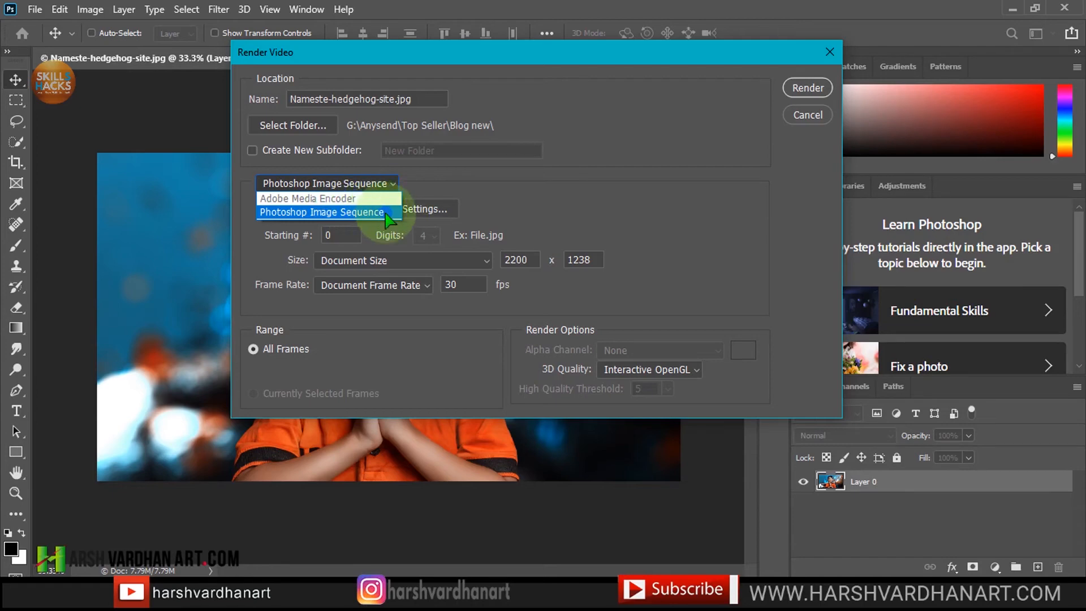
pyautogui.click(352, 212)
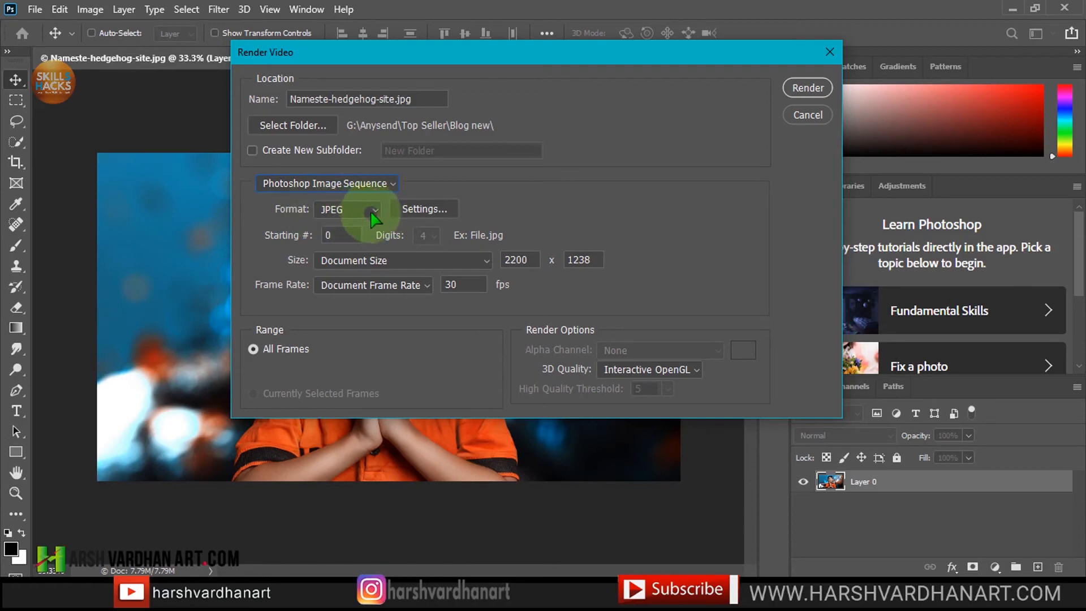
# Review the image sequence formats and the JPEG quality options, and close the video render settings.
pyautogui.click(351, 209)
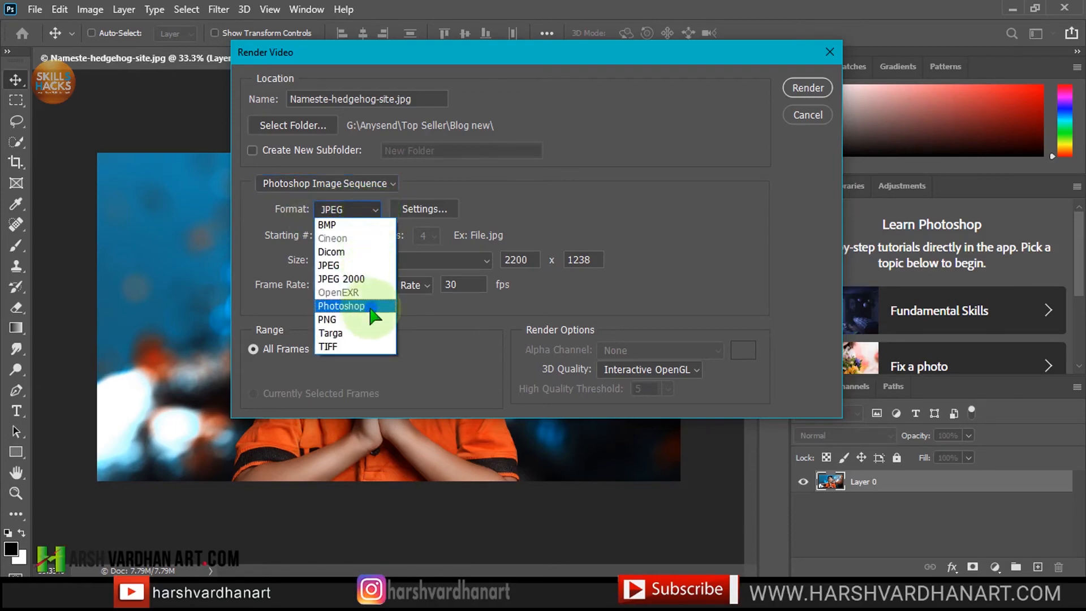
pyautogui.click(473, 237)
pyautogui.click(436, 210)
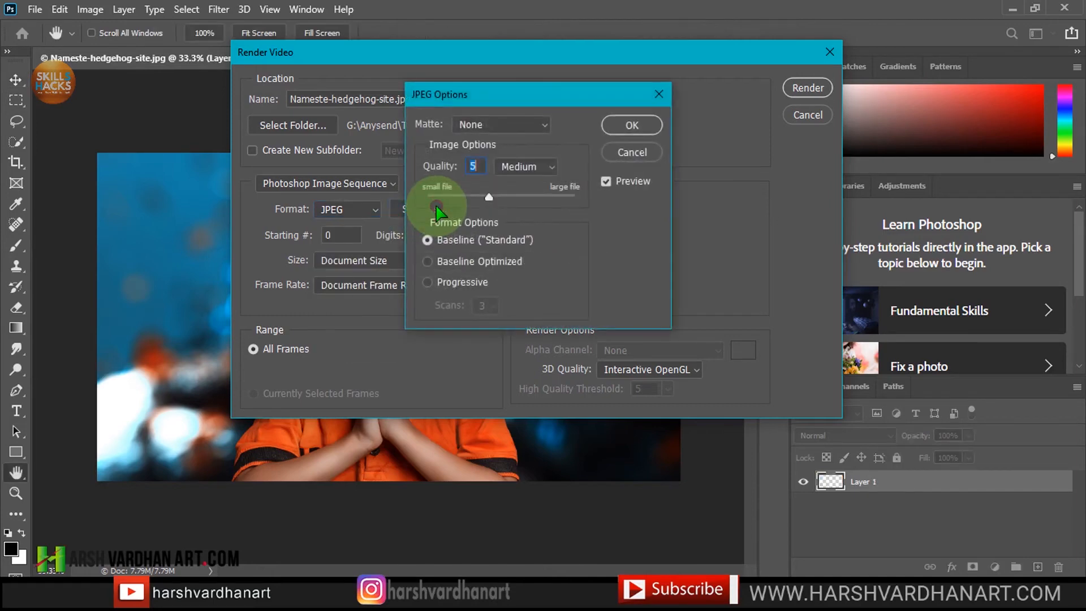
pyautogui.doubleClick(477, 166)
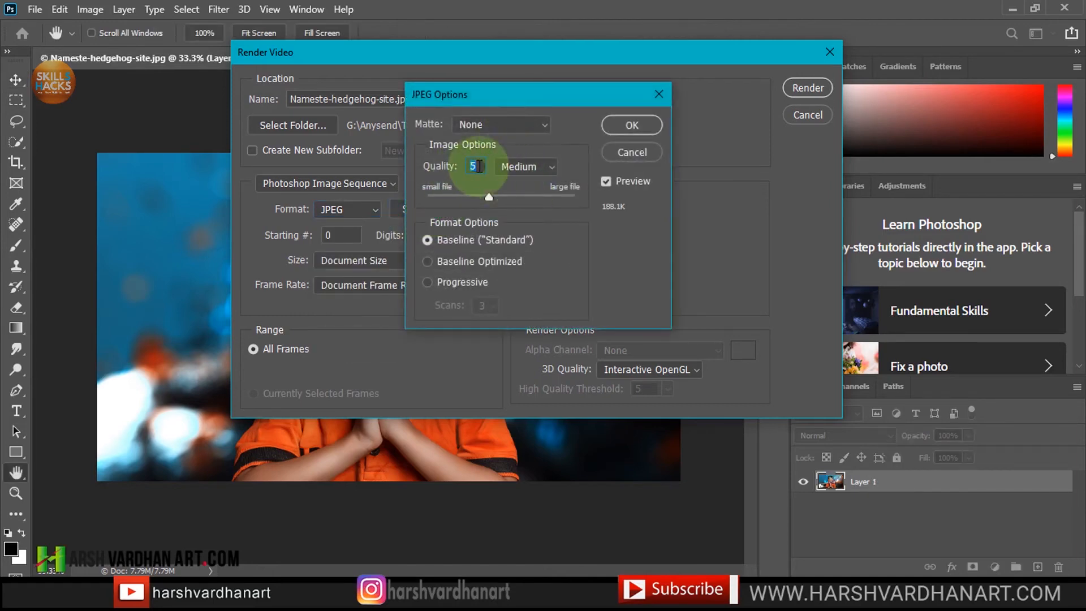
pyautogui.click(623, 158)
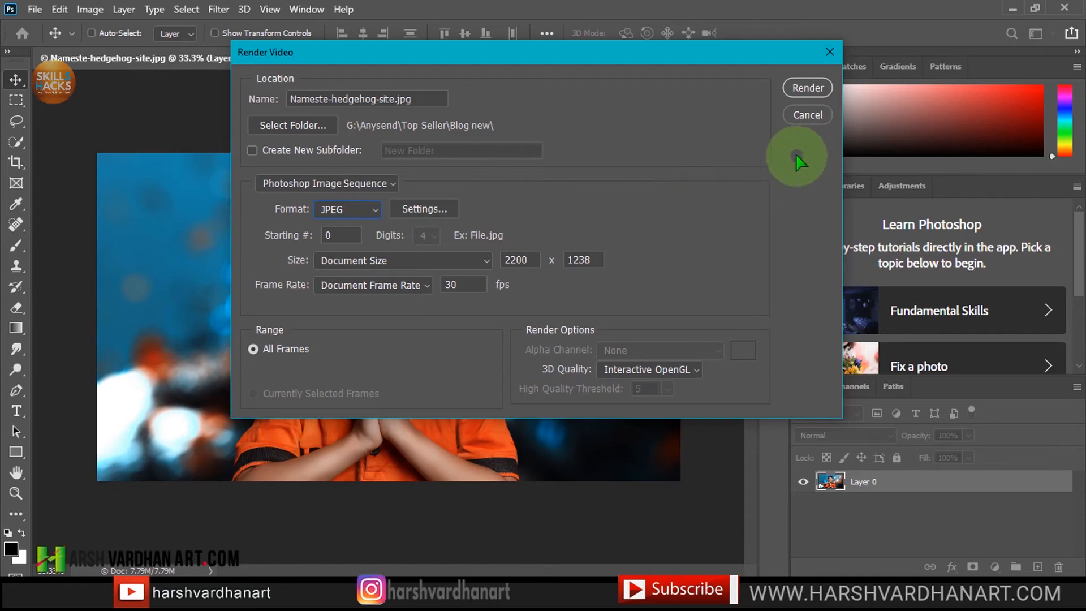
pyautogui.click(808, 91)
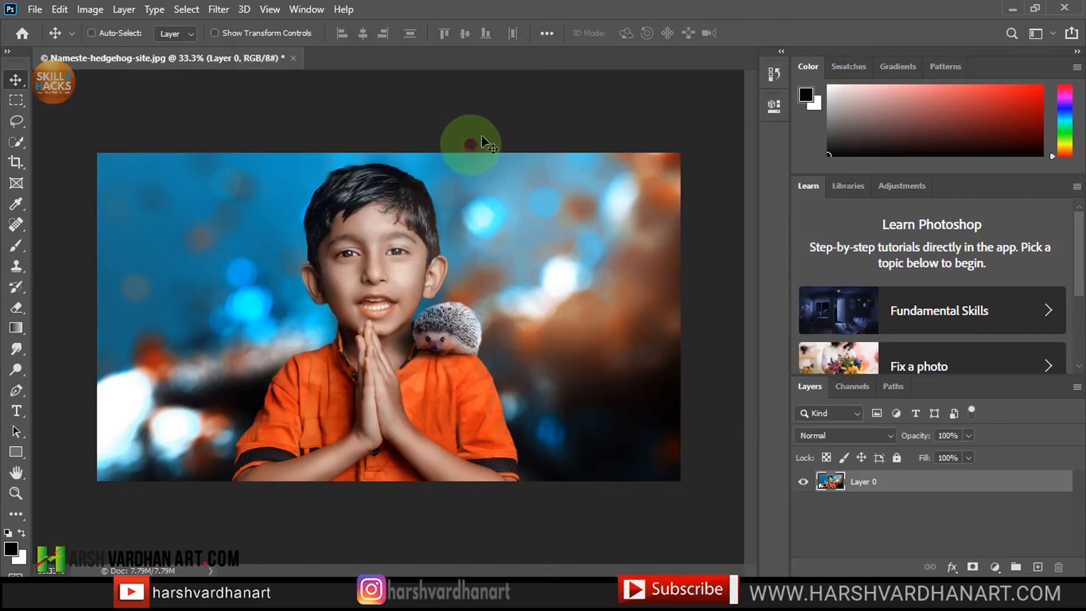
# Review the viewer templates offered by the Zoomify export, and cancel the export.
pyautogui.click(35, 9)
pyautogui.moveTo(138, 244)
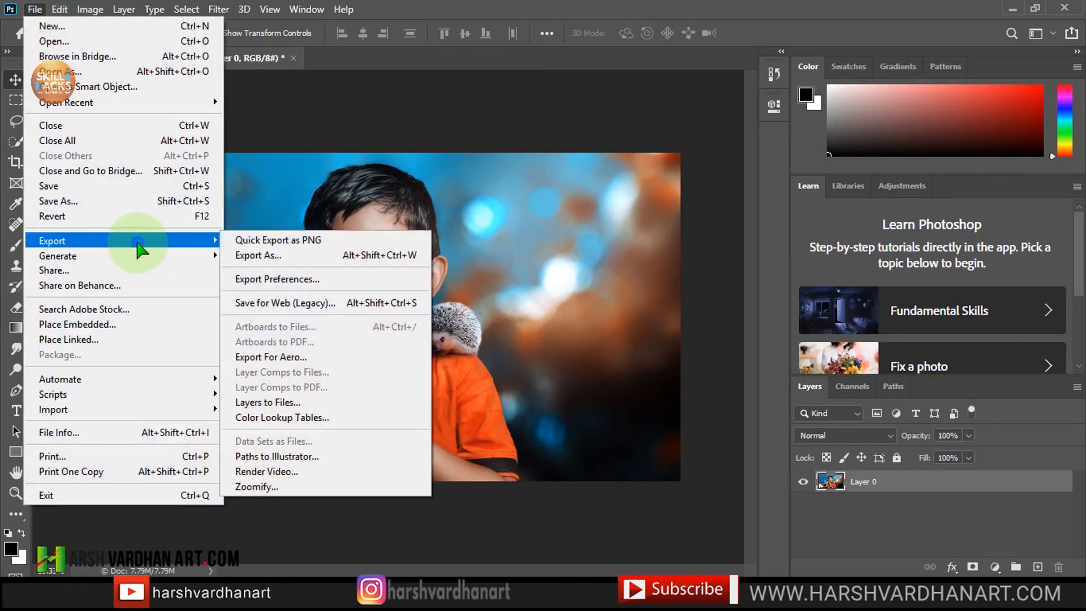
pyautogui.click(332, 488)
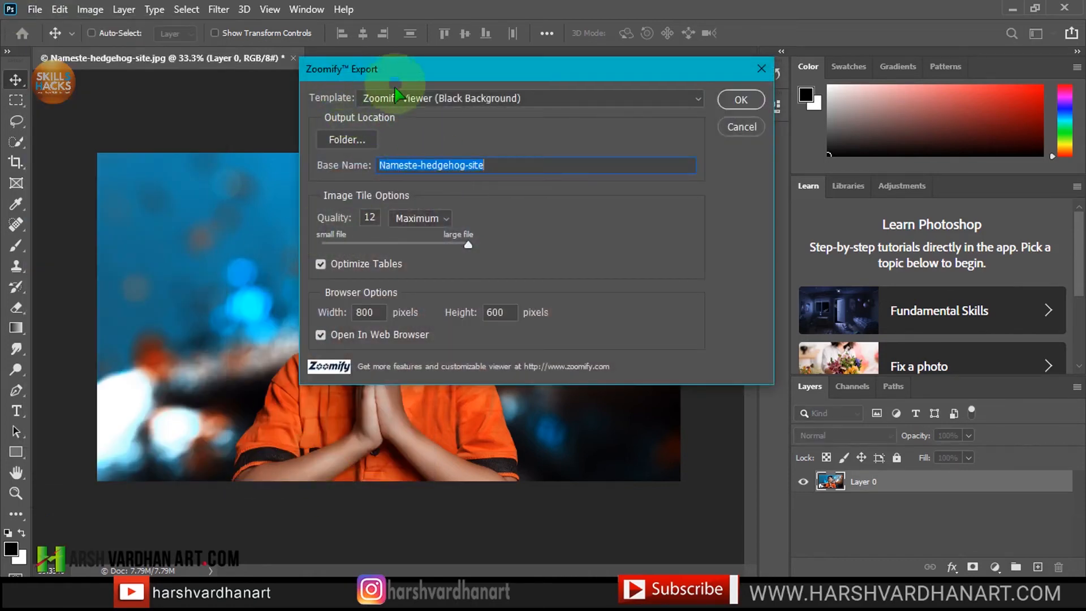
pyautogui.click(563, 100)
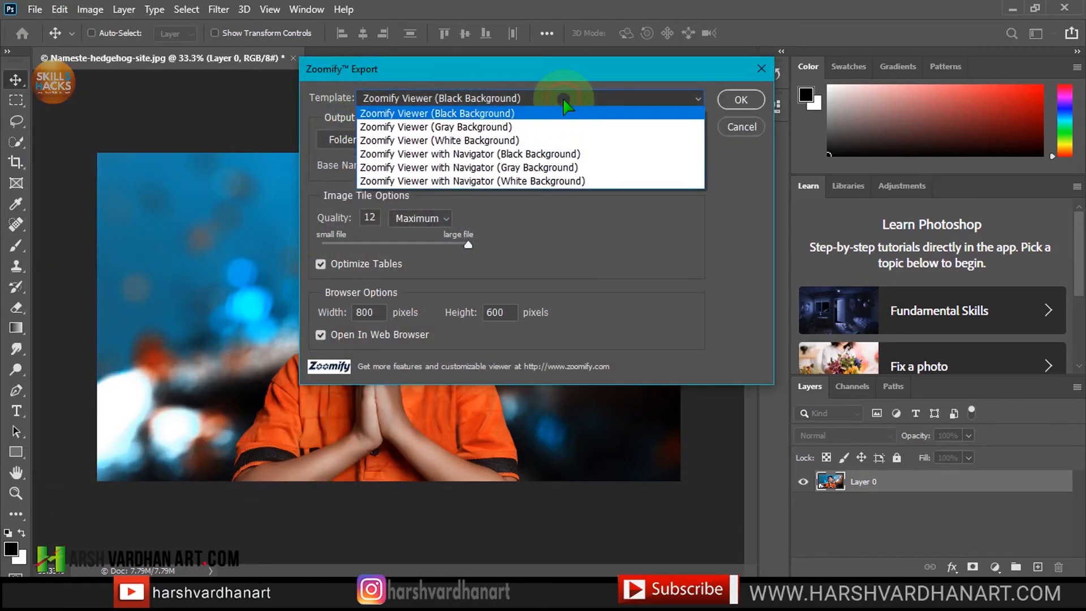
pyautogui.click(563, 102)
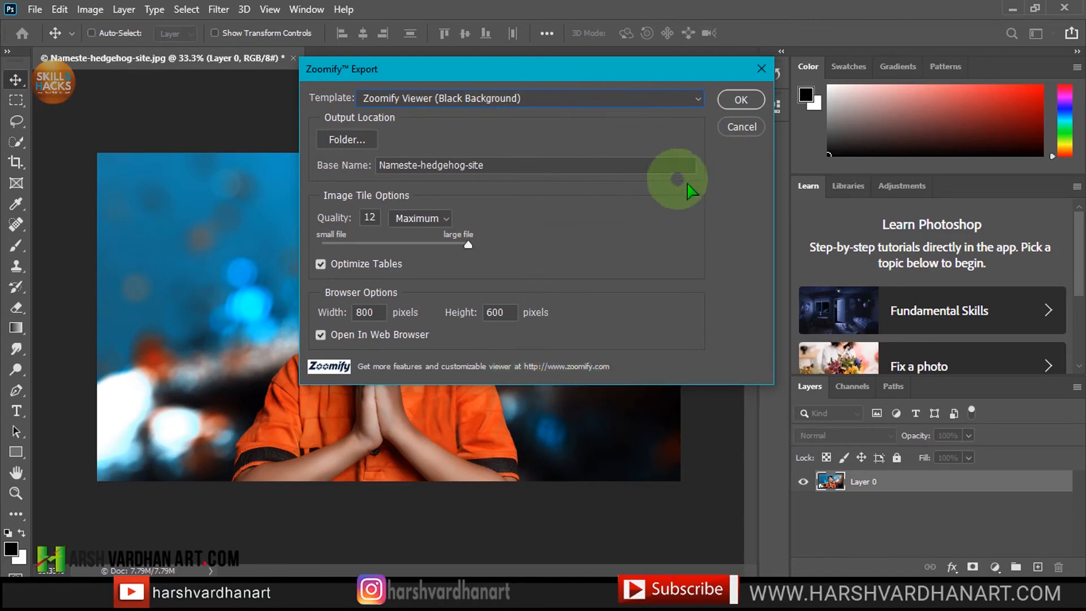
pyautogui.click(740, 133)
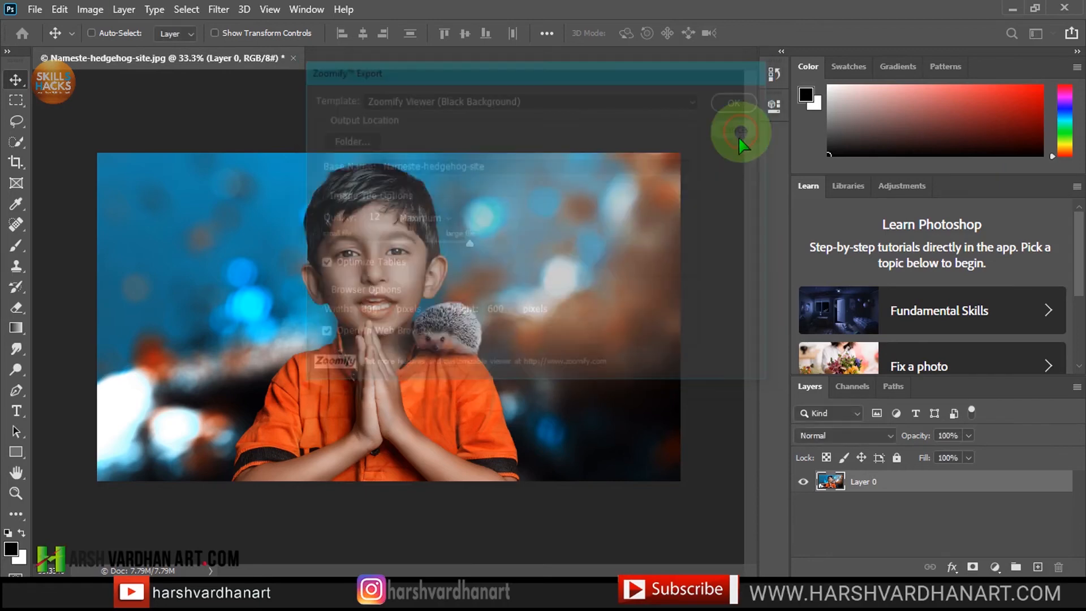
# Review the Image Assets option for generating files from layers, and reselect Layer 0.
pyautogui.click(35, 10)
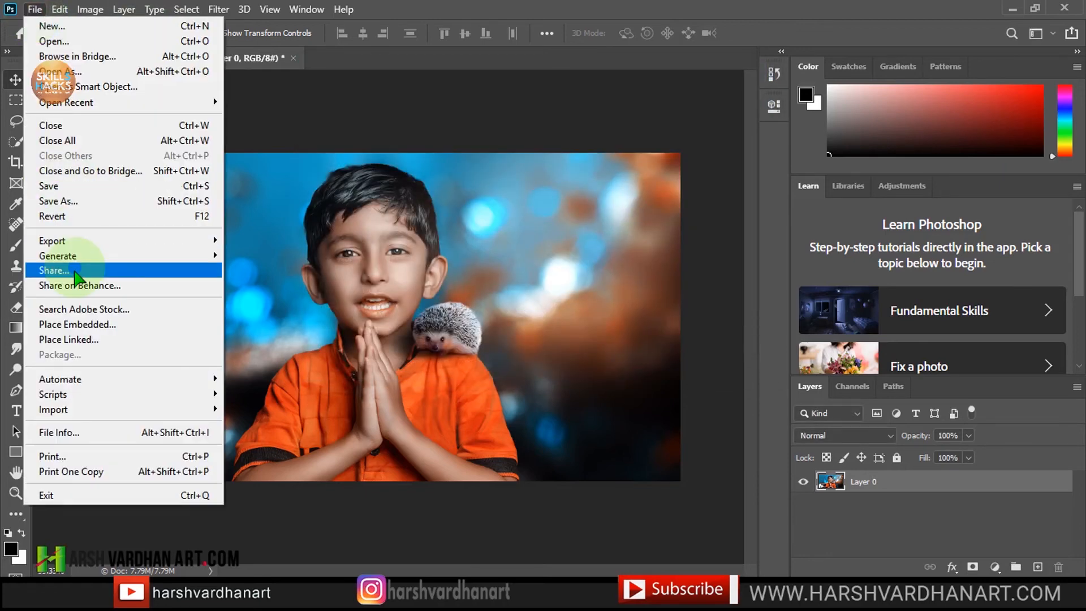
pyautogui.moveTo(146, 262)
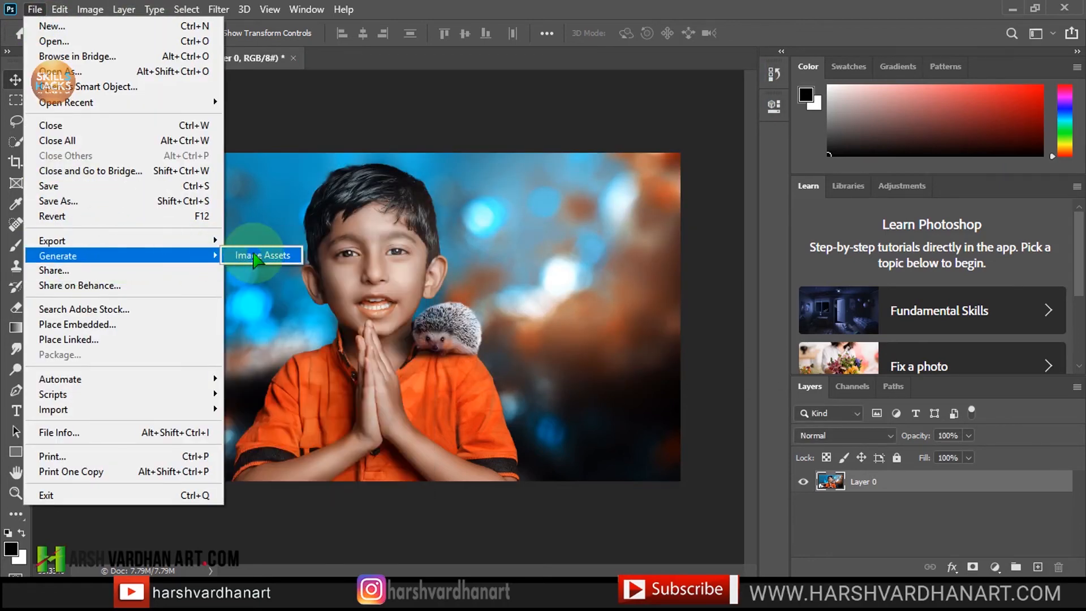
pyautogui.click(973, 528)
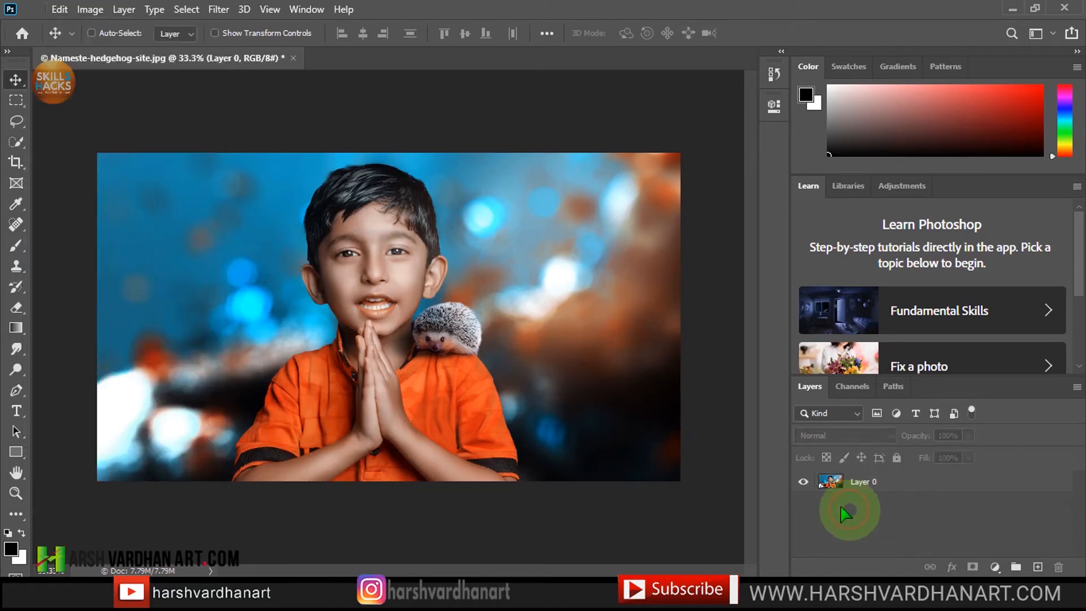
pyautogui.click(840, 485)
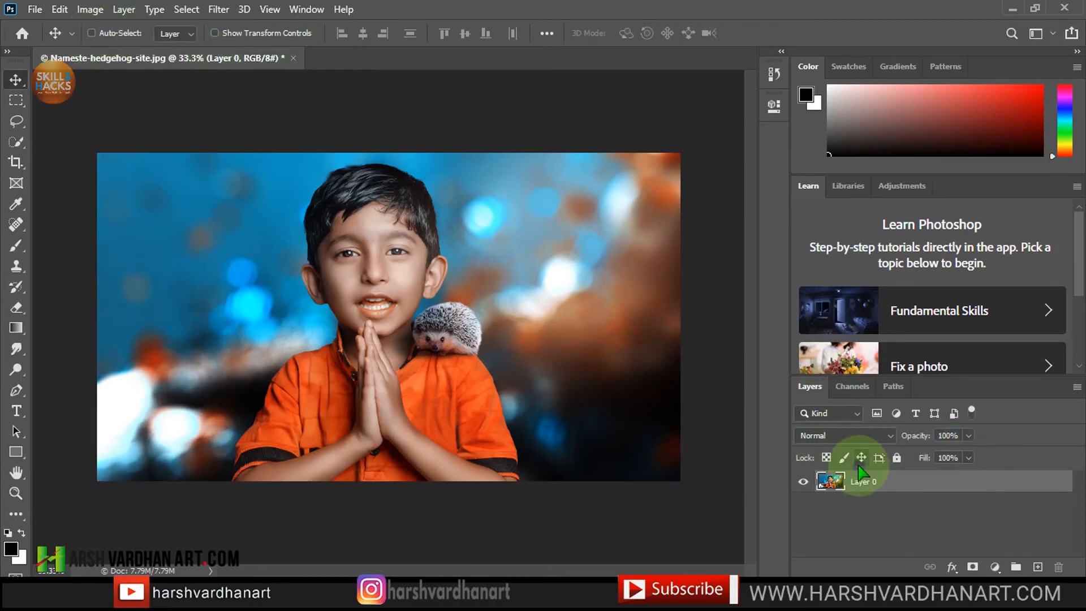
pyautogui.click(827, 458)
# Open the Share window for the document and review the available sharing targets.
pyautogui.click(34, 9)
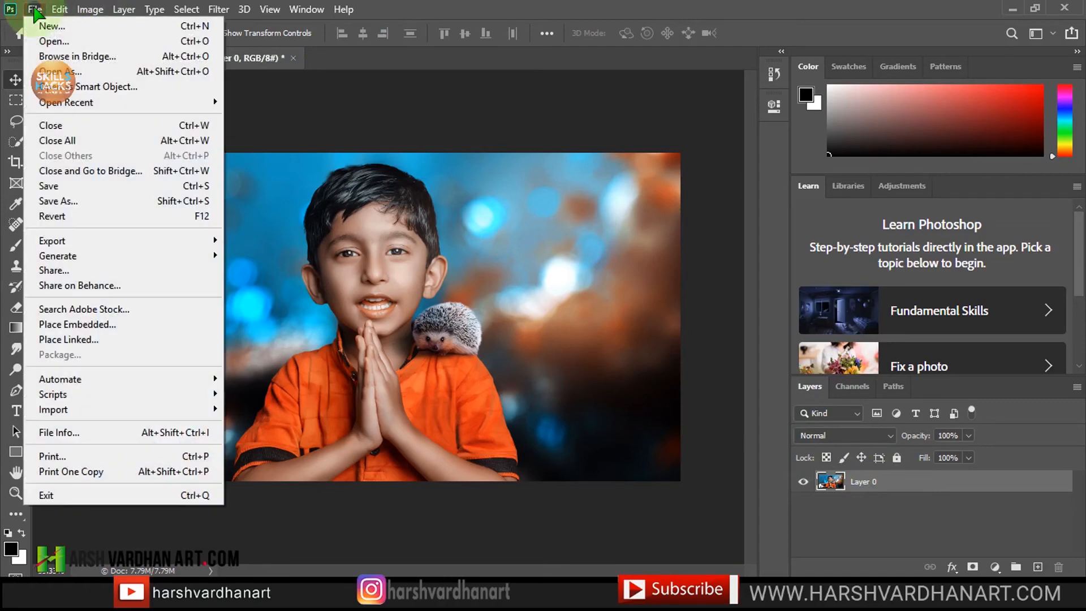
pyautogui.moveTo(172, 258)
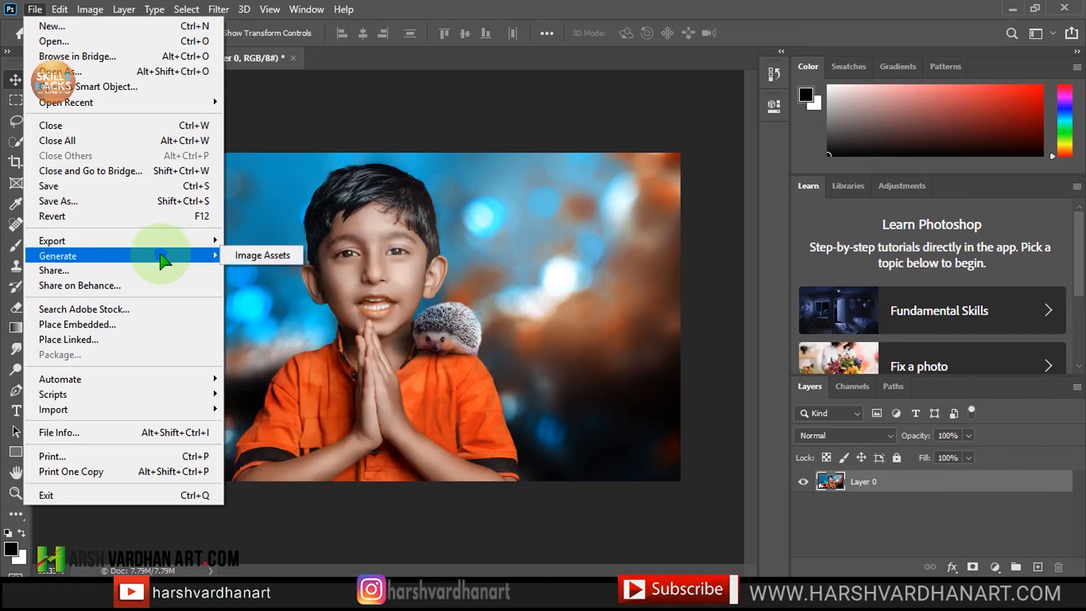
pyautogui.click(120, 274)
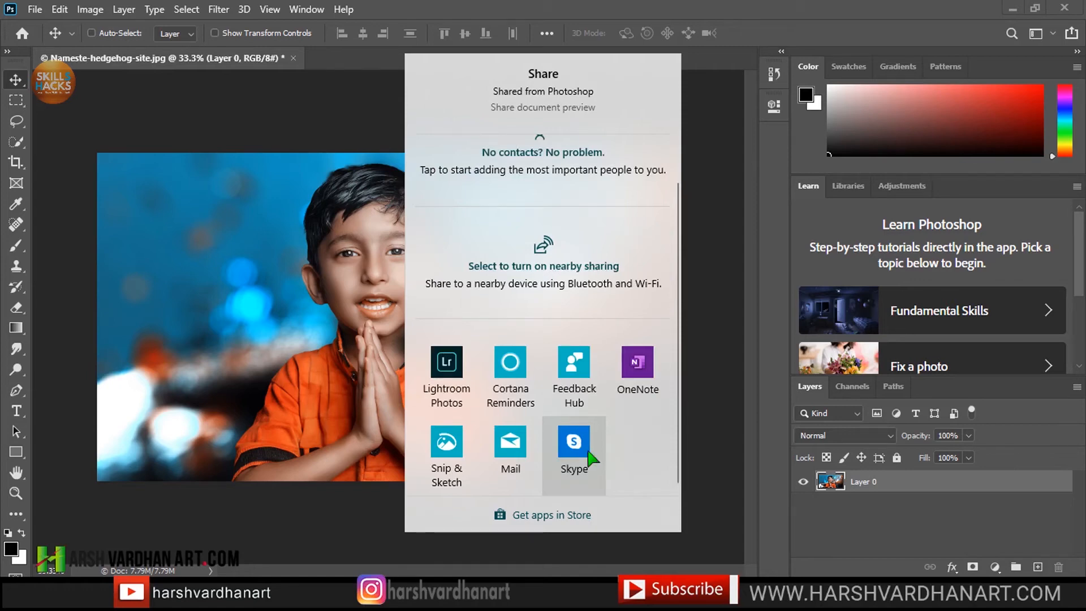
pyautogui.scroll(1, 557, 267)
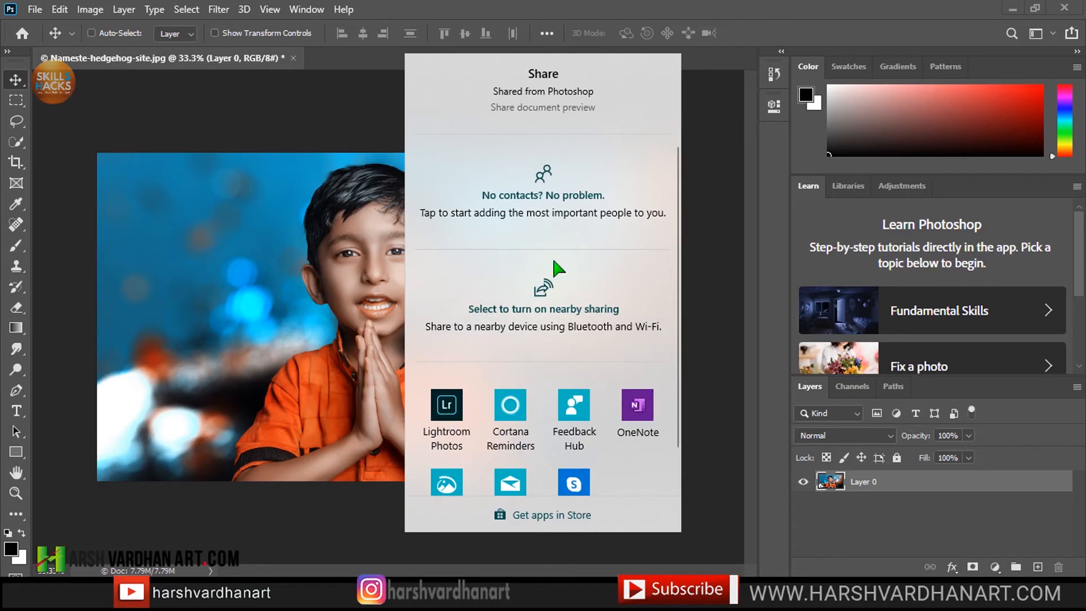
# Place Playing-in-Jungle-Woods-with-fire-site.jpg as an embedded smart object above Layer 0, and toggle its visibility to compare the two layers.
pyautogui.click(34, 9)
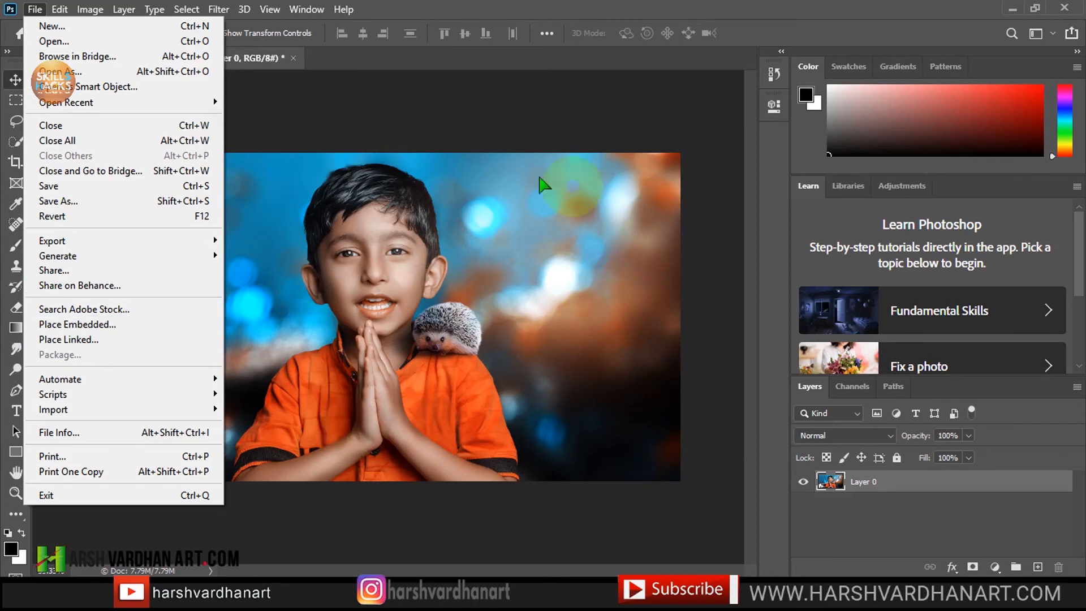
pyautogui.click(100, 329)
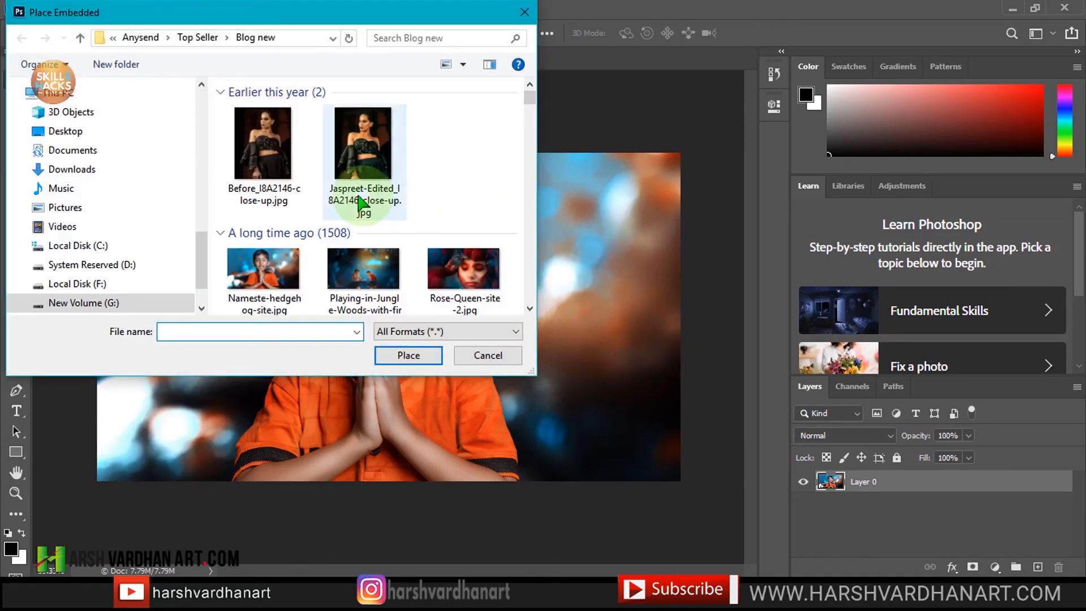
pyautogui.doubleClick(362, 263)
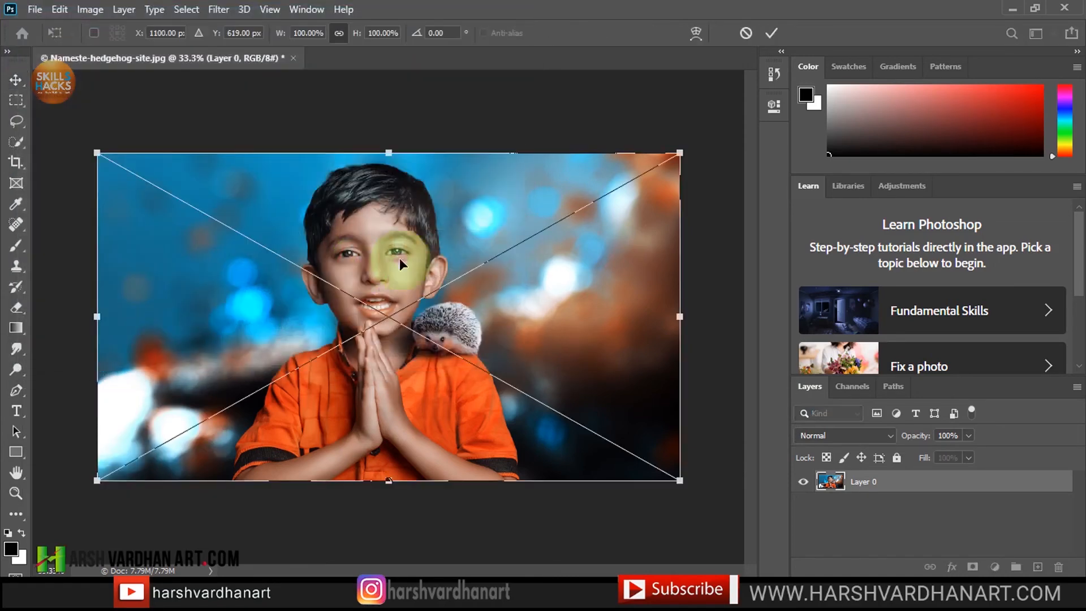
pyautogui.click(772, 35)
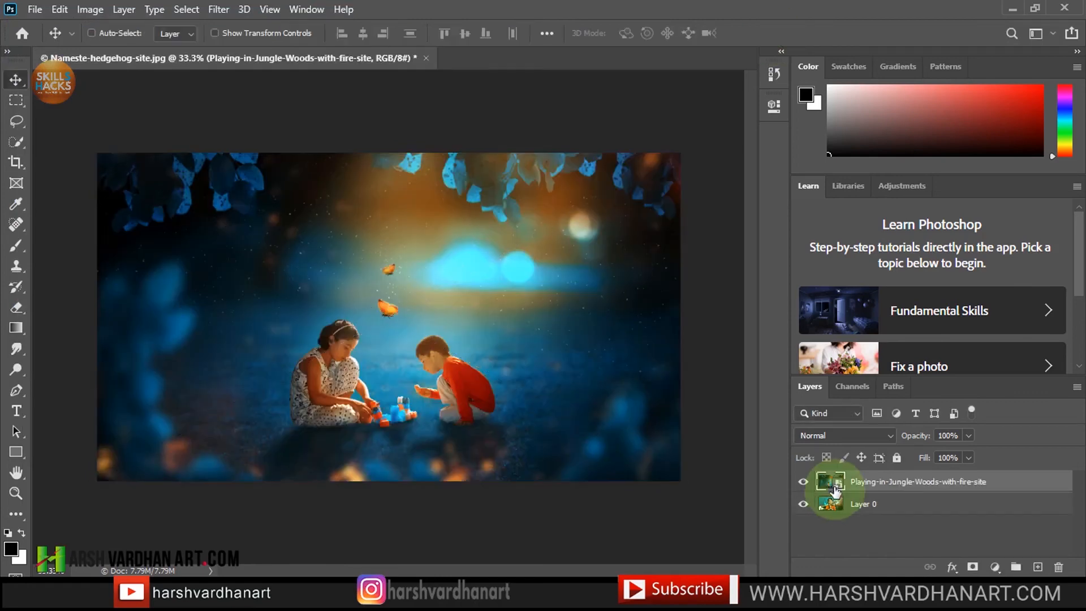
pyautogui.click(803, 482)
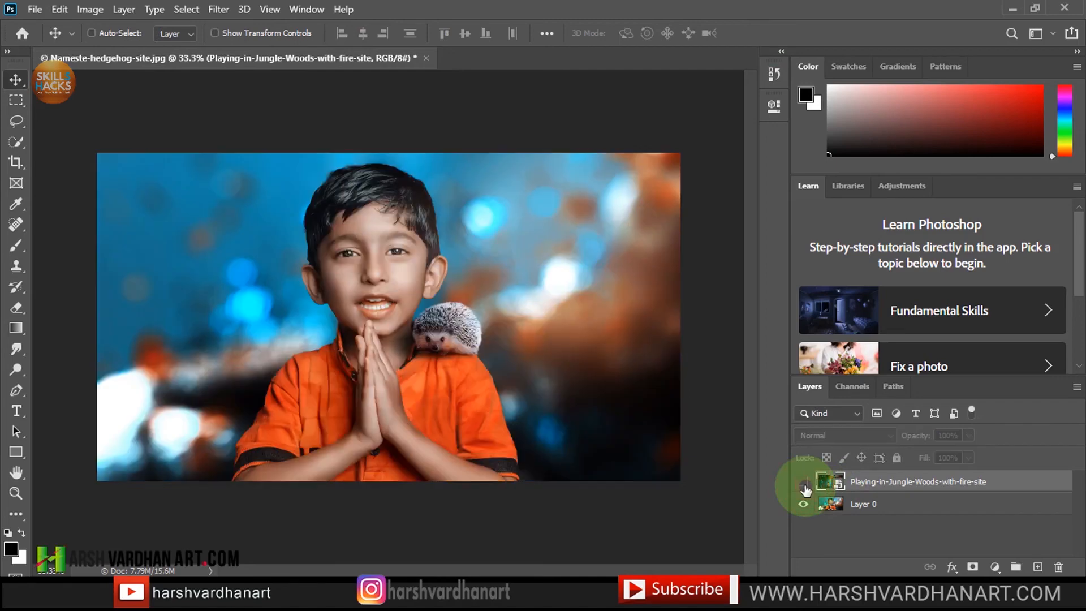
pyautogui.click(803, 482)
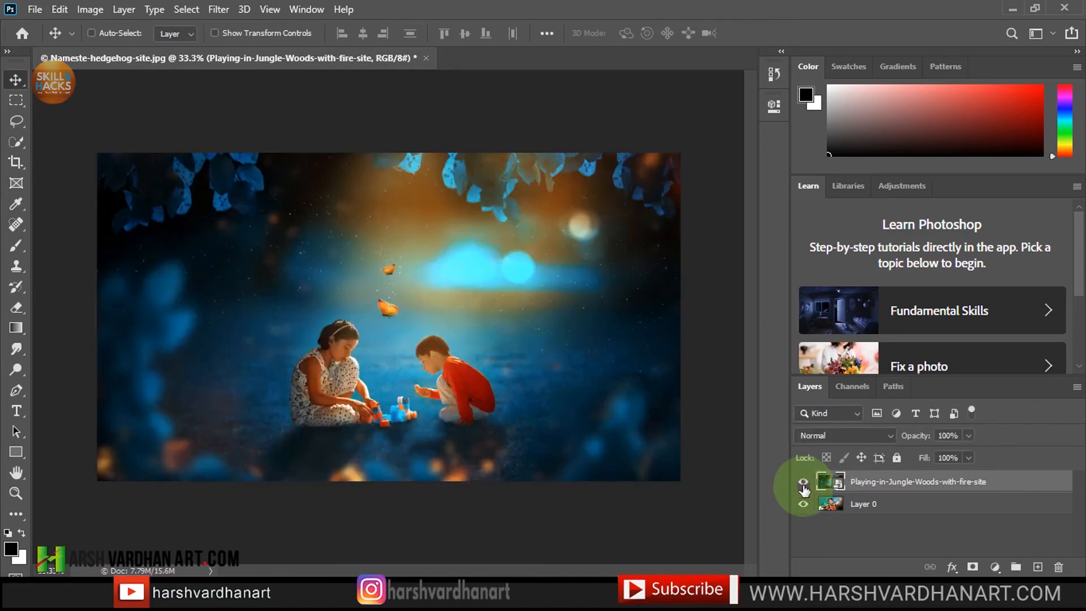
# Place the edited close-up portrait JPG from the Blog new folder as a linked smart object above the embedded layer.
pyautogui.click(35, 10)
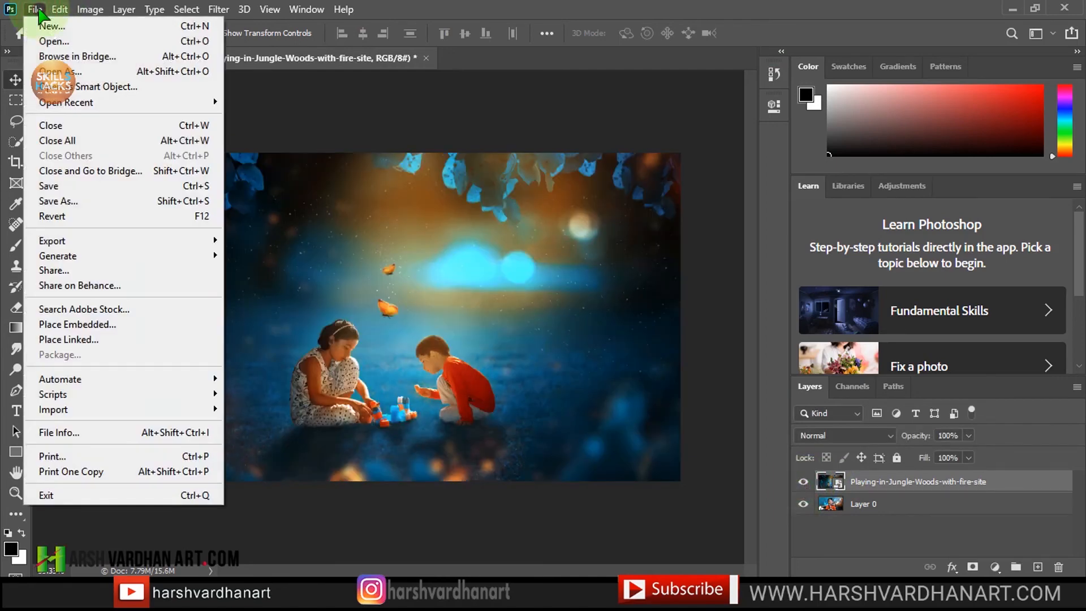
pyautogui.click(120, 340)
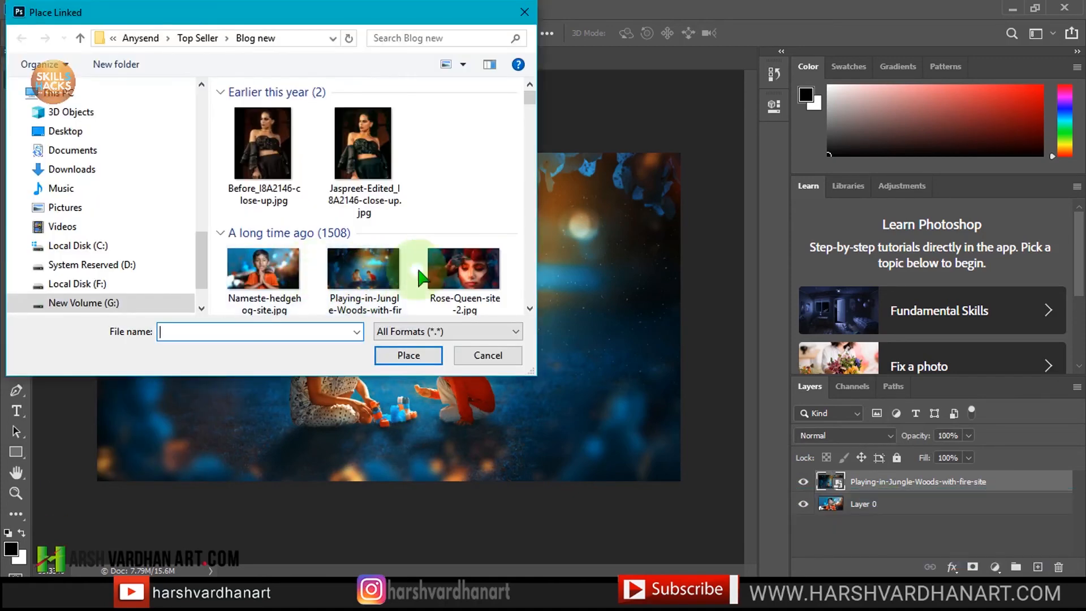
pyautogui.click(354, 153)
pyautogui.click(391, 355)
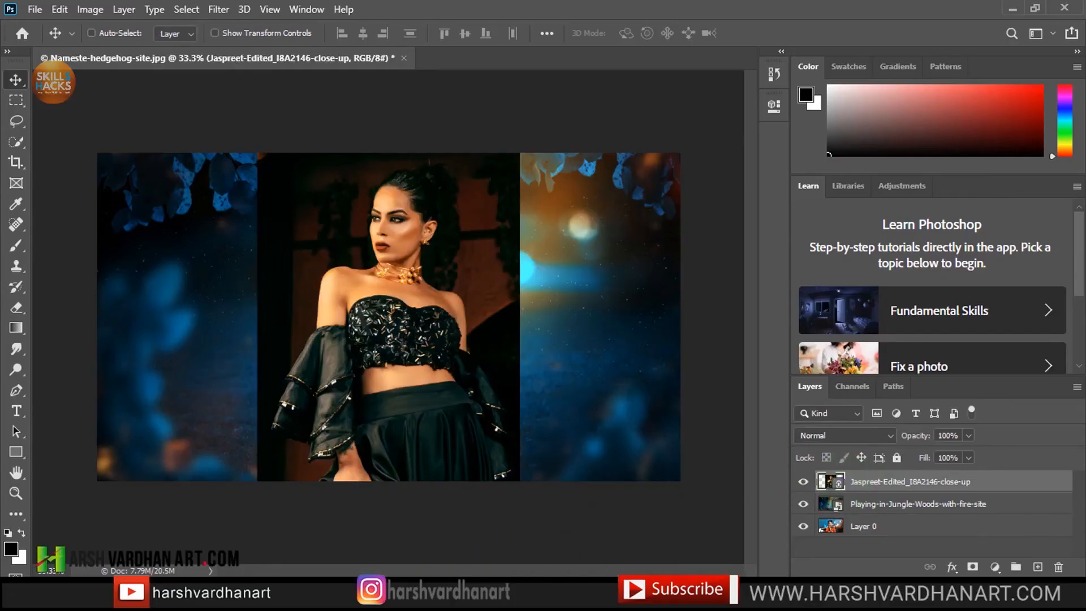
# Switch to File Explorer and rename the edited close-up portrait in the Blog new folder by adding a hyphen before its name.
pyautogui.click(193, 594)
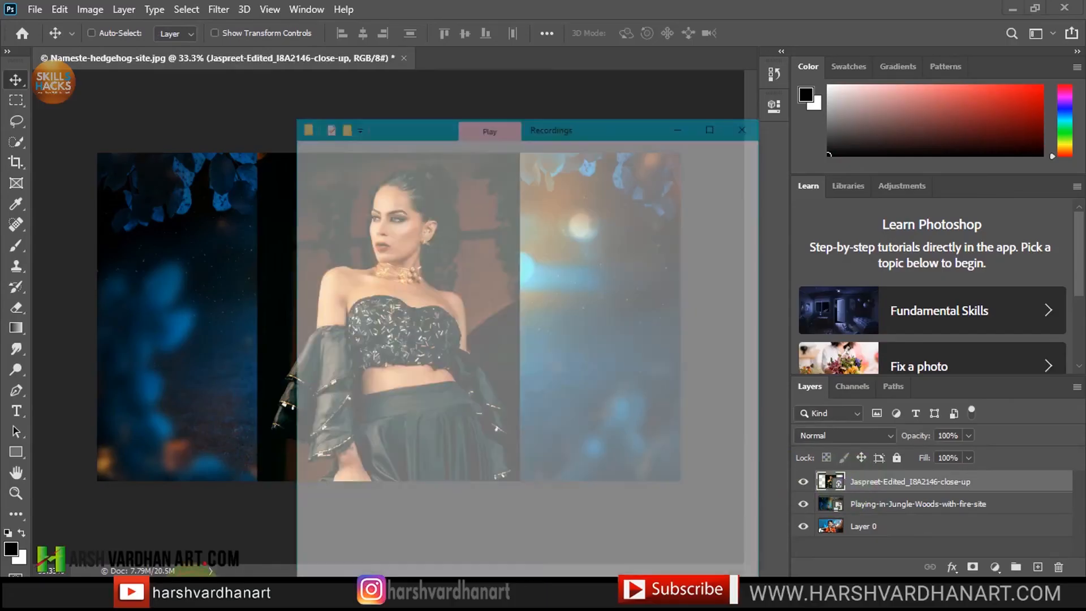
pyautogui.scroll(10, 399, 291)
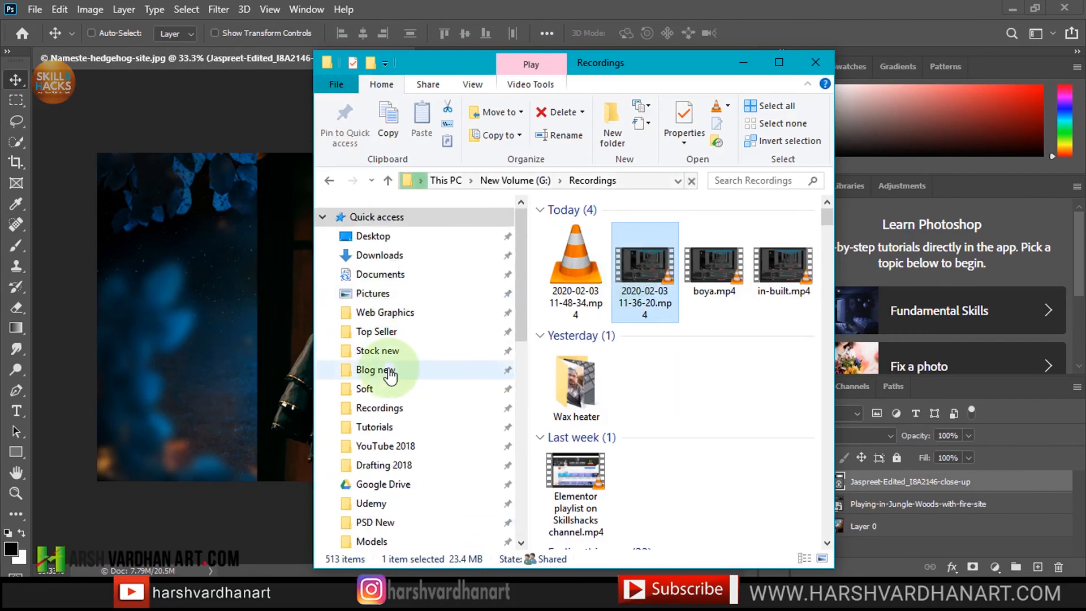
pyautogui.click(387, 370)
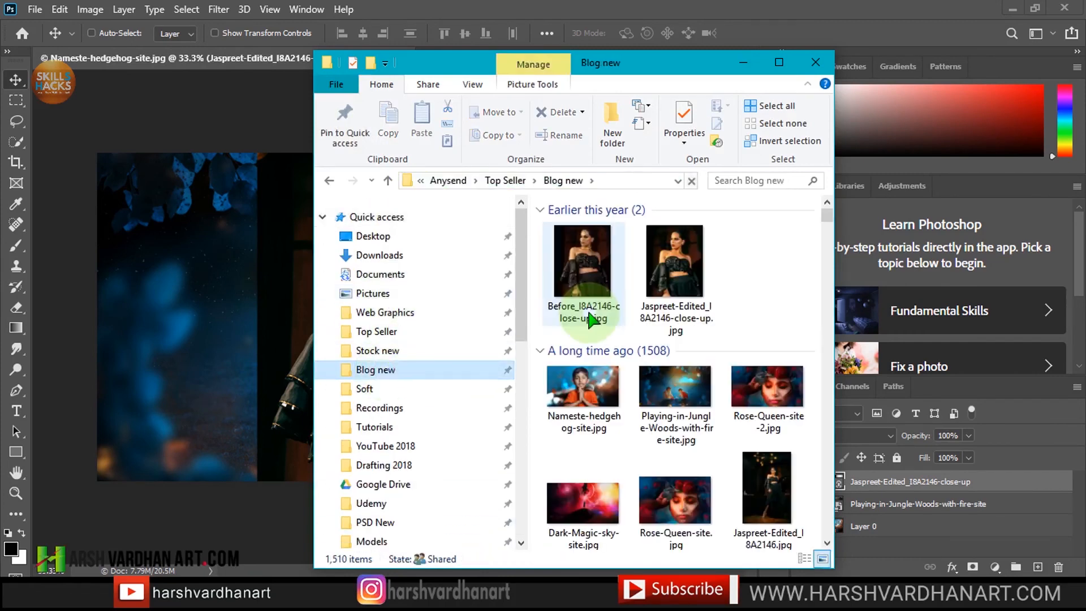
pyautogui.click(591, 320)
pyautogui.moveTo(589, 64); pyautogui.dragTo(491, 108)
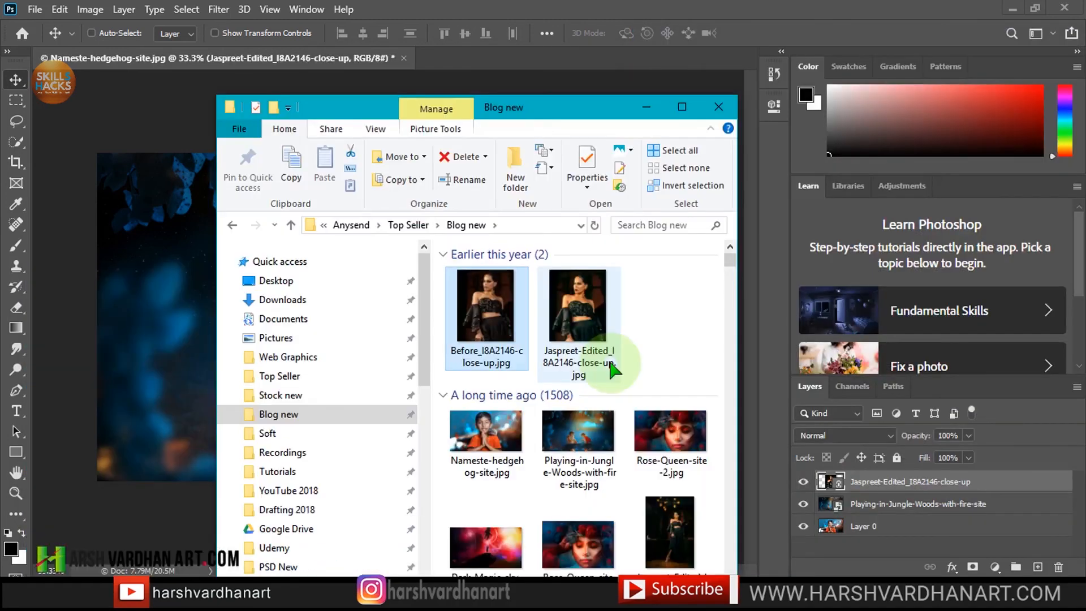
pyautogui.click(571, 365)
pyautogui.click(551, 355)
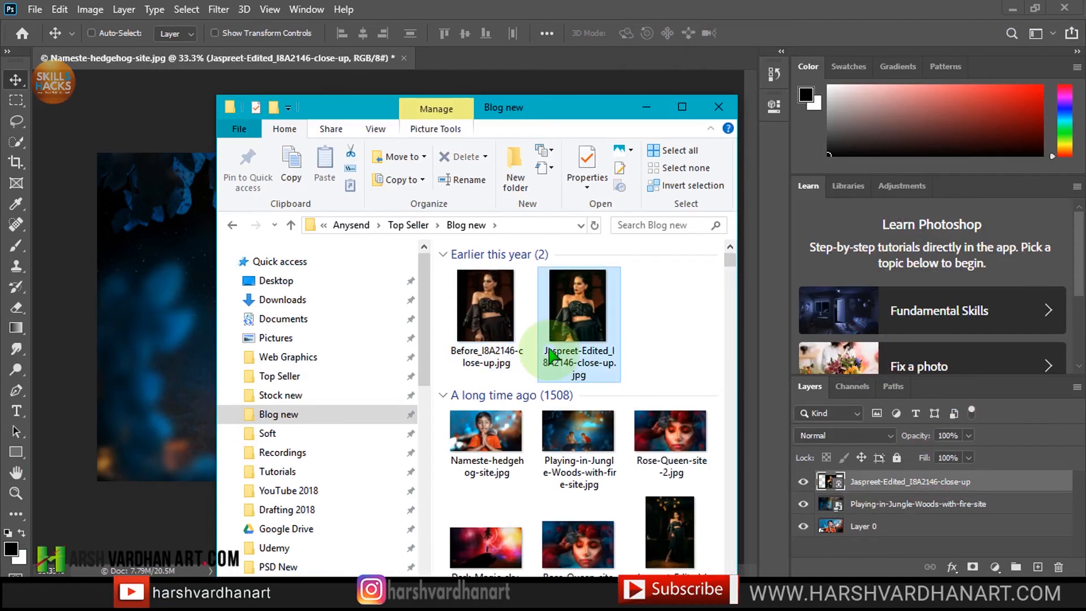
pyautogui.write('-')
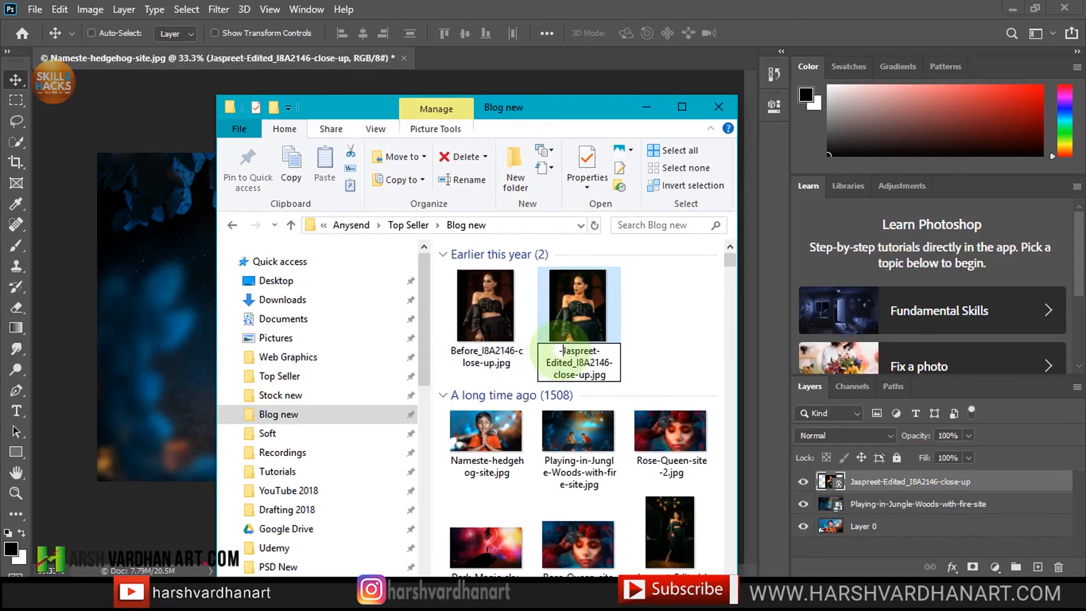
pyautogui.press('Return')
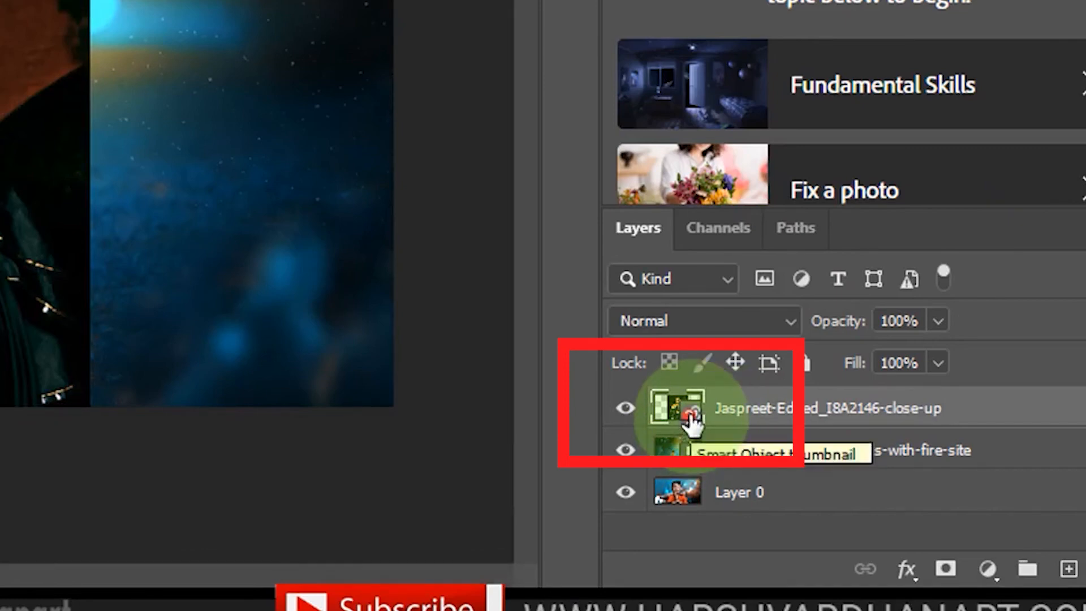
# Check the linked portrait layer by toggling its visibility, compare it with its renamed source file, and hide the layer.
pyautogui.click(626, 411)
pyautogui.click(625, 411)
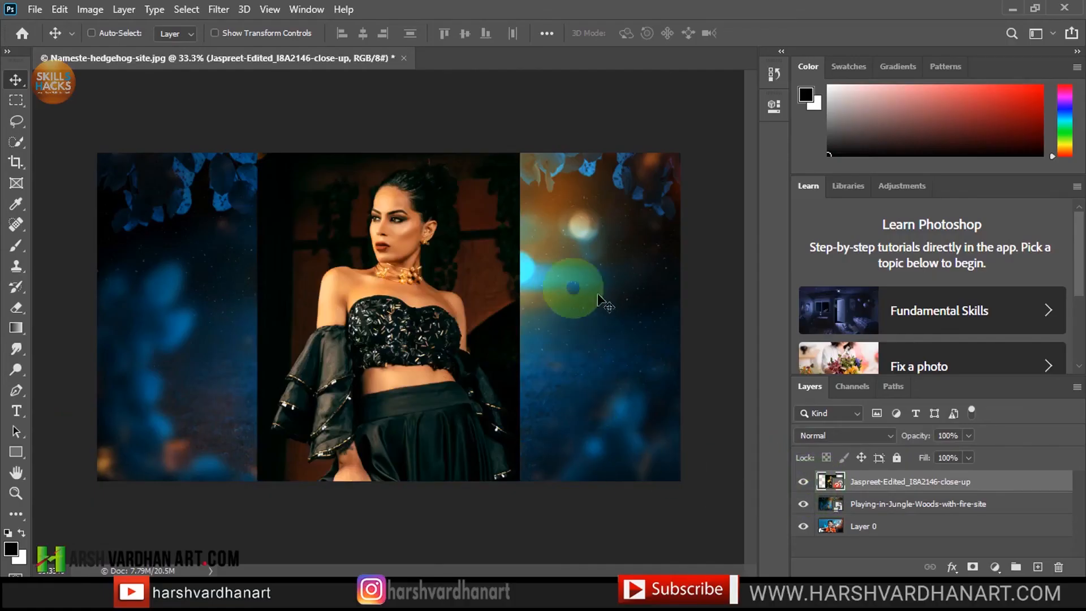
pyautogui.click(804, 482)
pyautogui.click(803, 482)
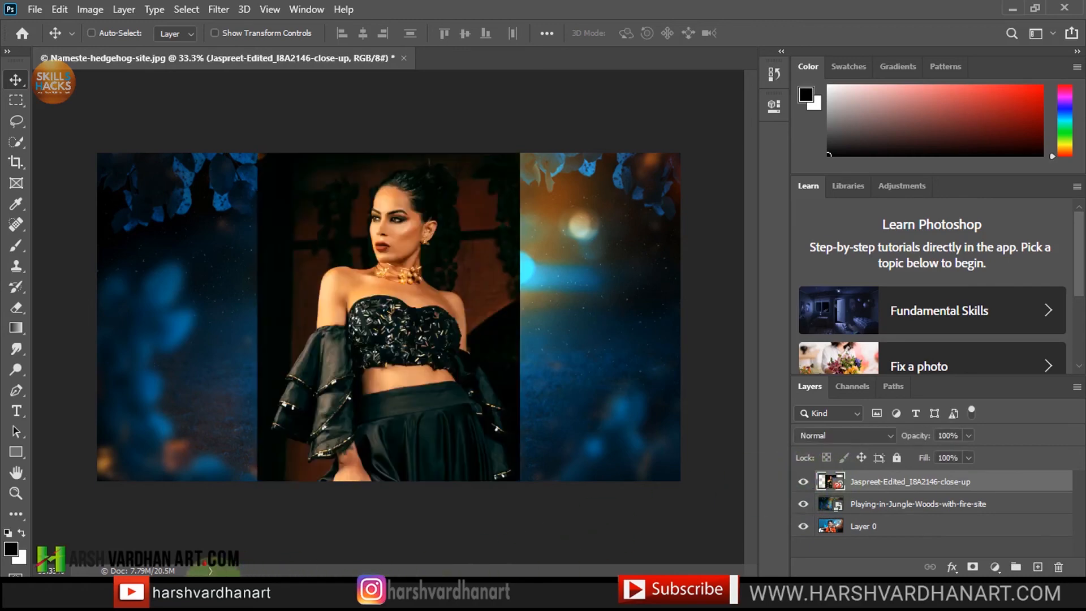
pyautogui.click(195, 597)
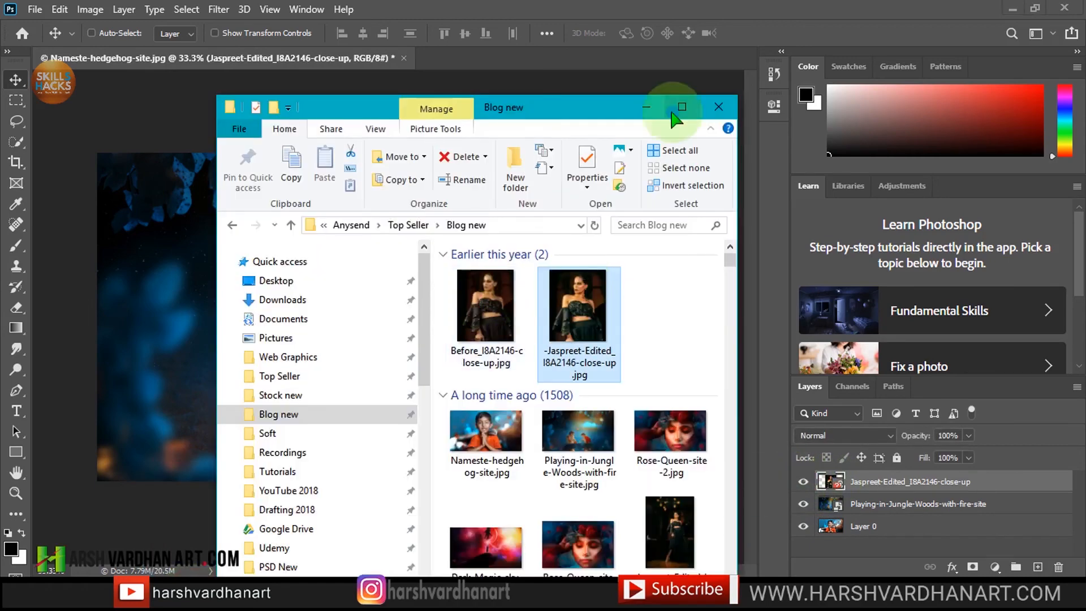
pyautogui.click(653, 108)
pyautogui.click(804, 482)
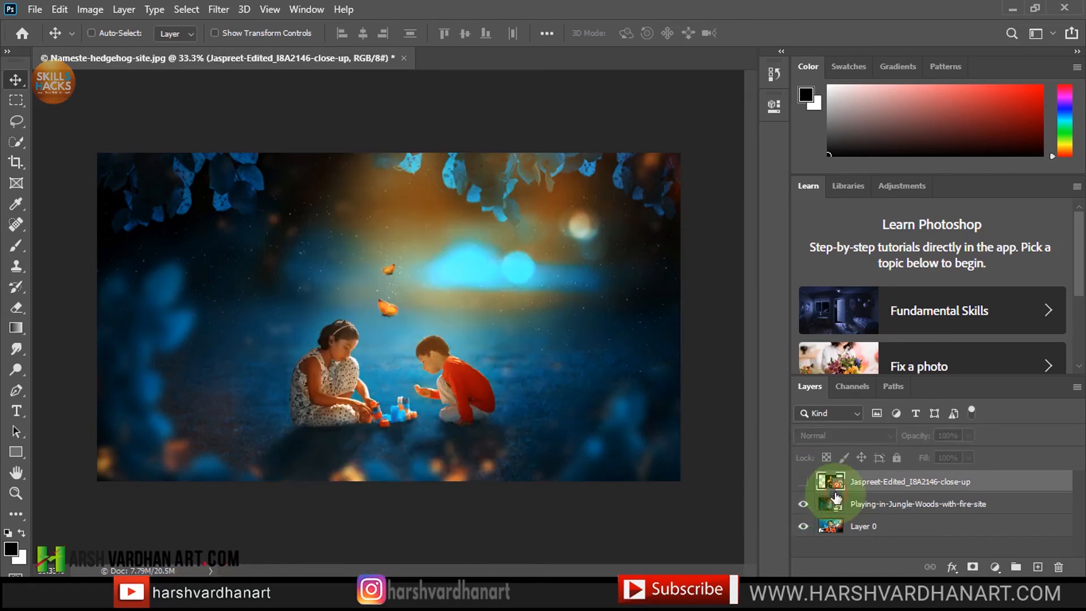
# Rename the embedded image's source file in File Explorer to -Playing-in-Jungle-Woods-with-fire-site.jpg, and show the linked portrait layer in Photoshop.
pyautogui.click(815, 504)
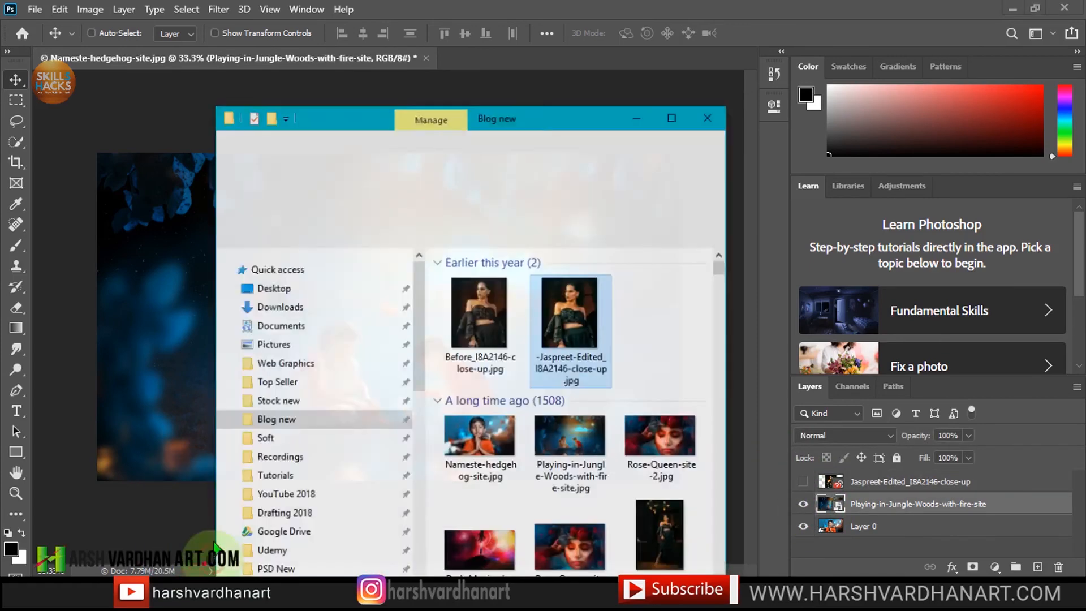
pyautogui.click(222, 543)
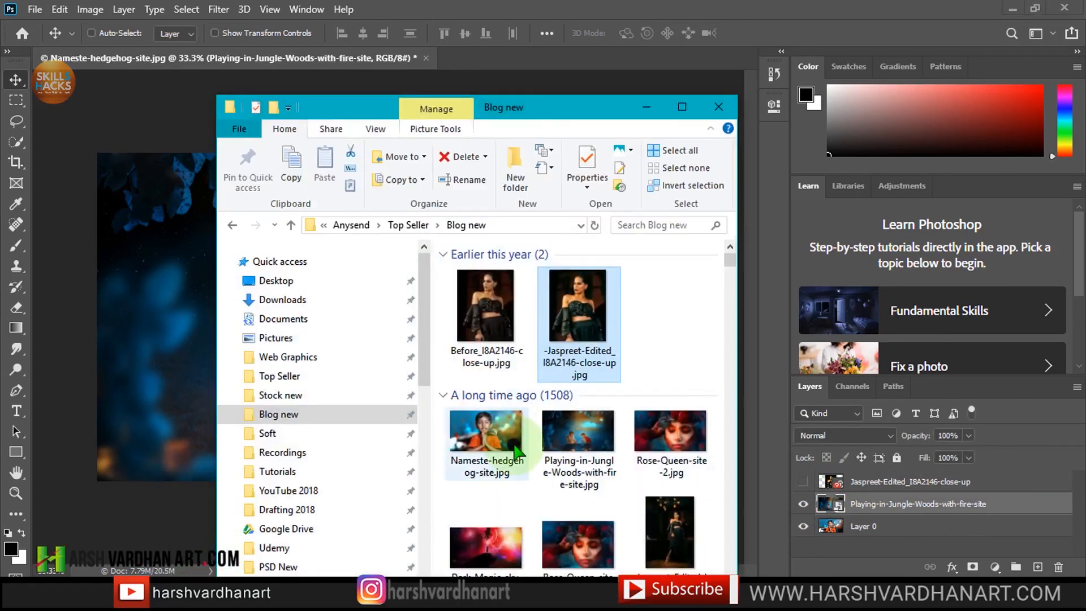
pyautogui.click(568, 447)
pyautogui.click(558, 460)
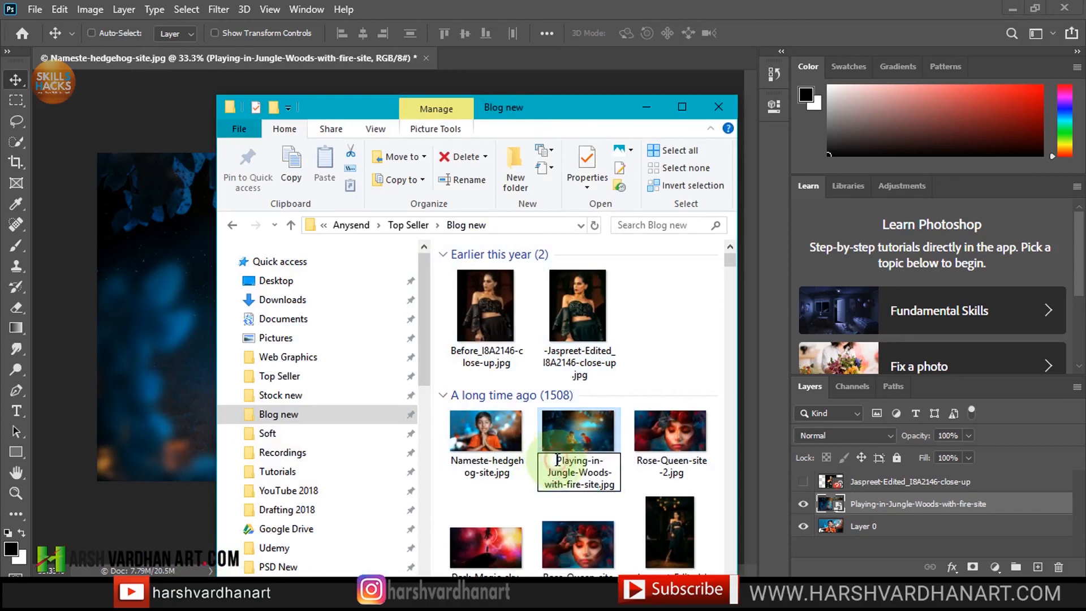
pyautogui.write('-')
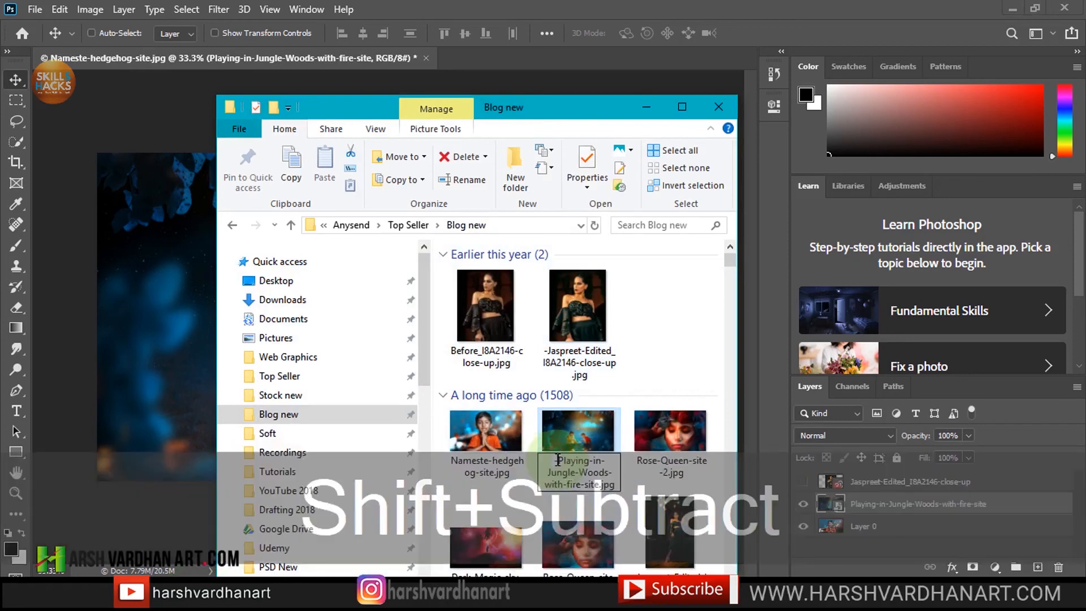
pyautogui.press('Return')
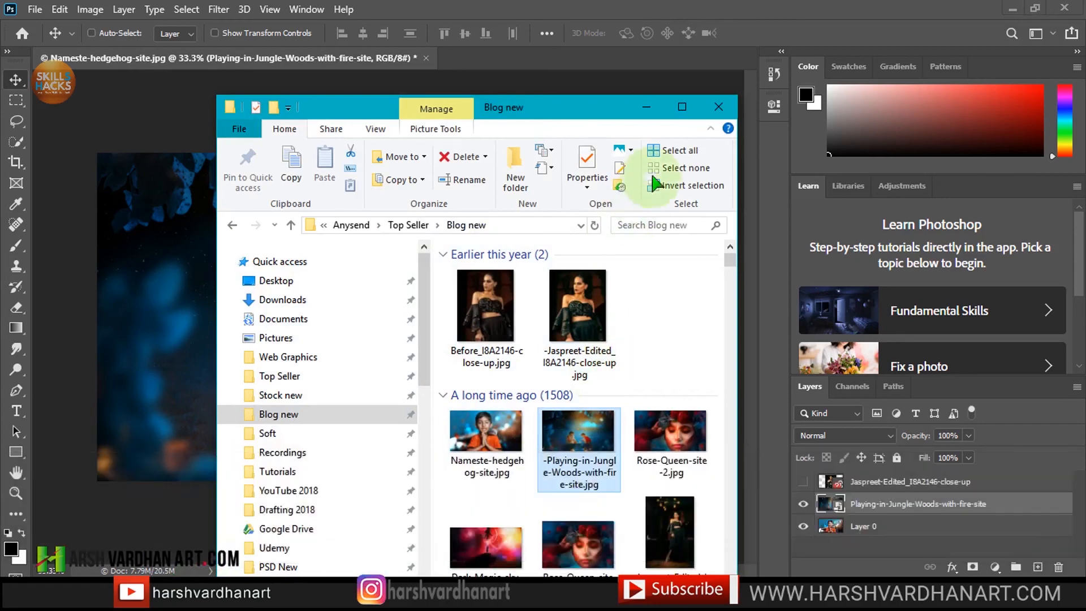
pyautogui.click(646, 107)
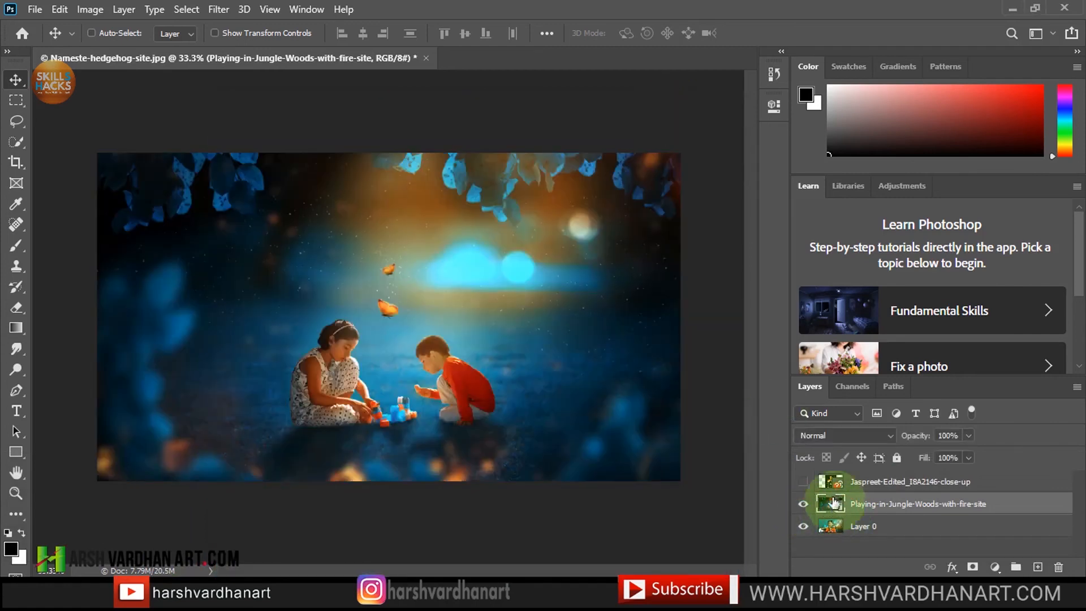
pyautogui.click(803, 482)
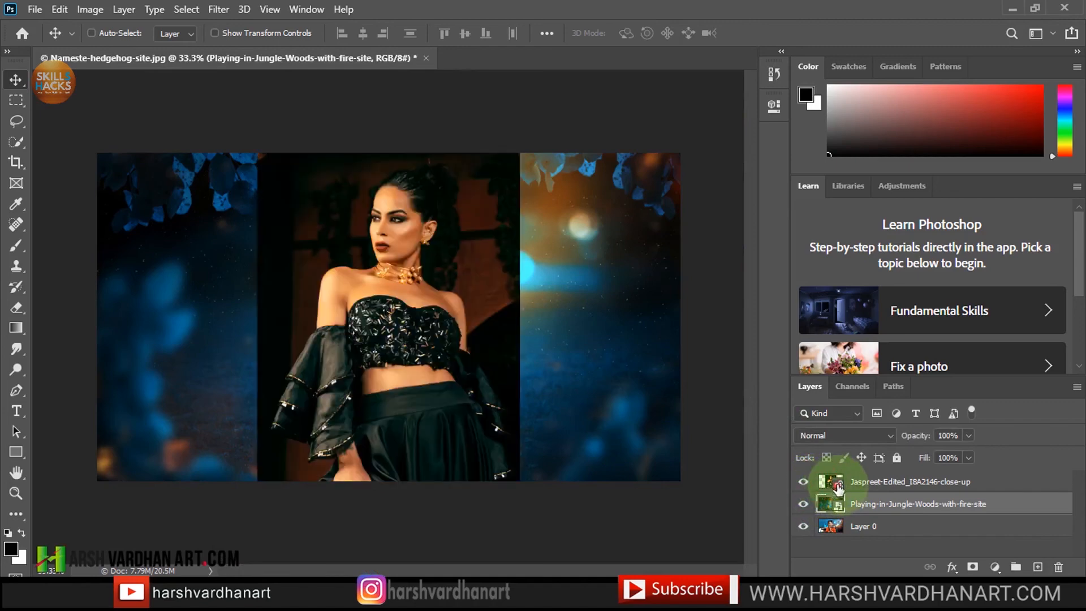
# Select the linked close-up portrait layer and check it by toggling its visibility off and on.
pyautogui.click(837, 486)
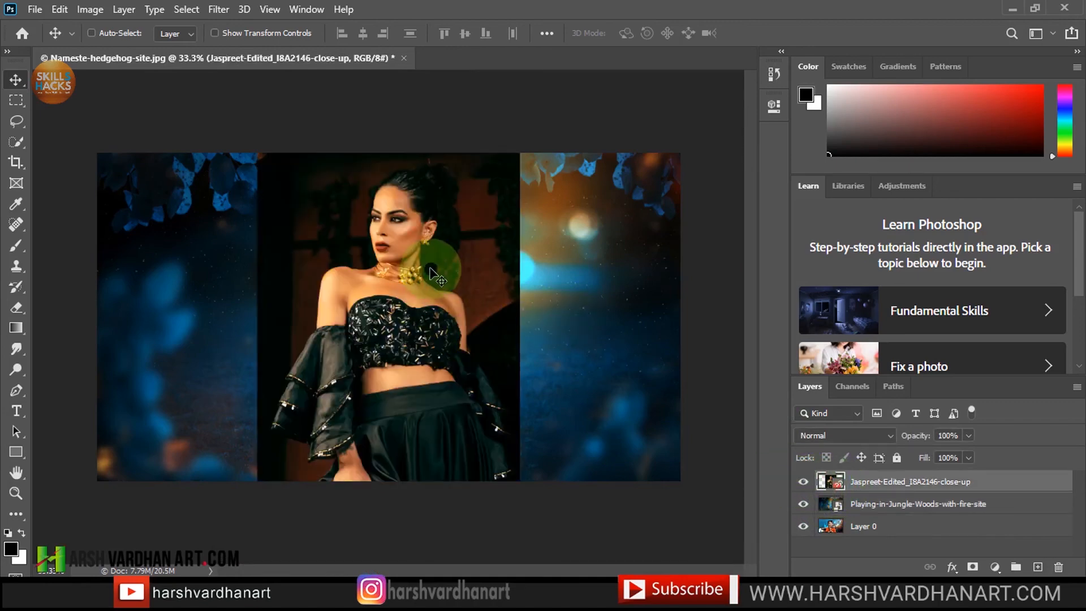
pyautogui.click(803, 481)
pyautogui.click(803, 481)
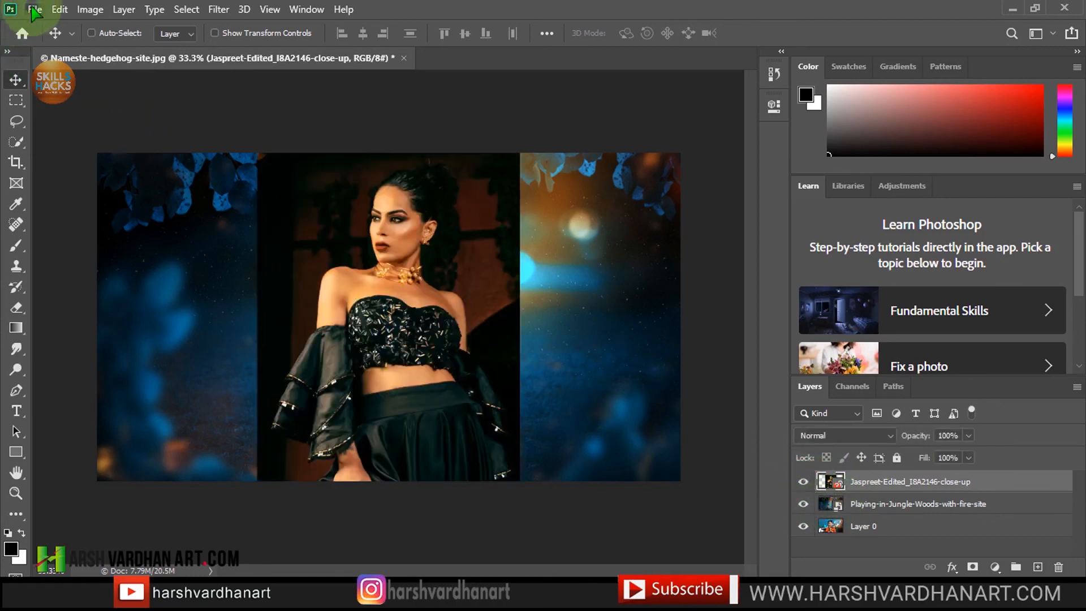
pyautogui.click(35, 9)
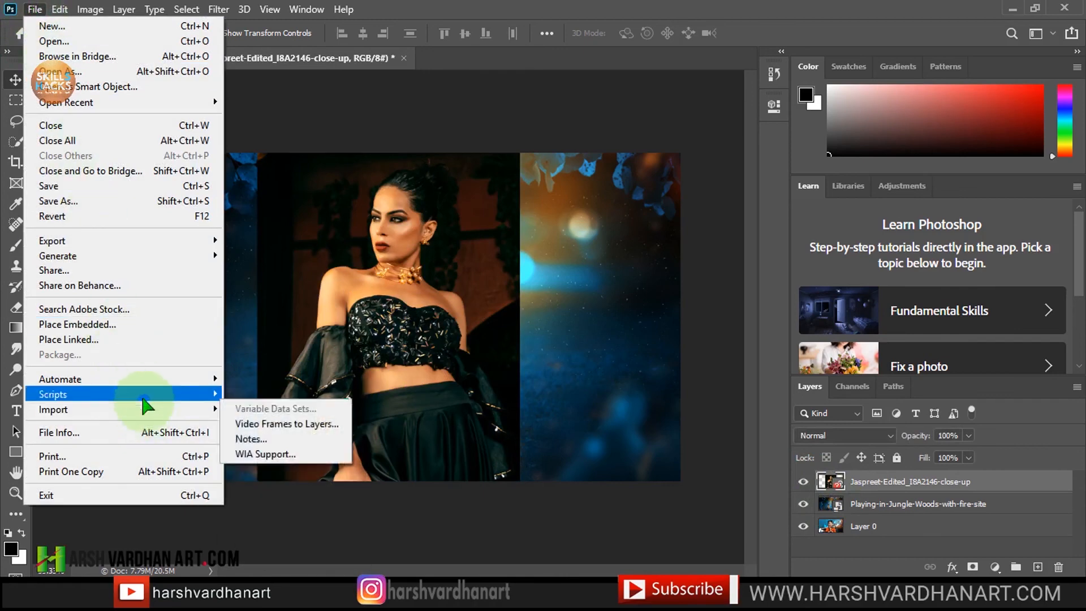
pyautogui.click(94, 380)
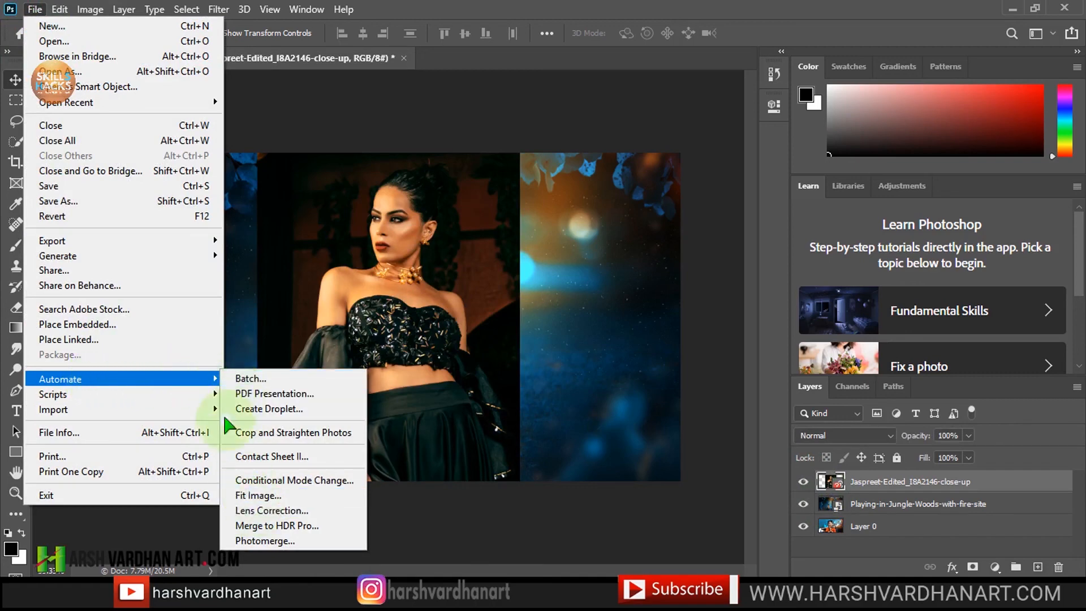
pyautogui.click(173, 378)
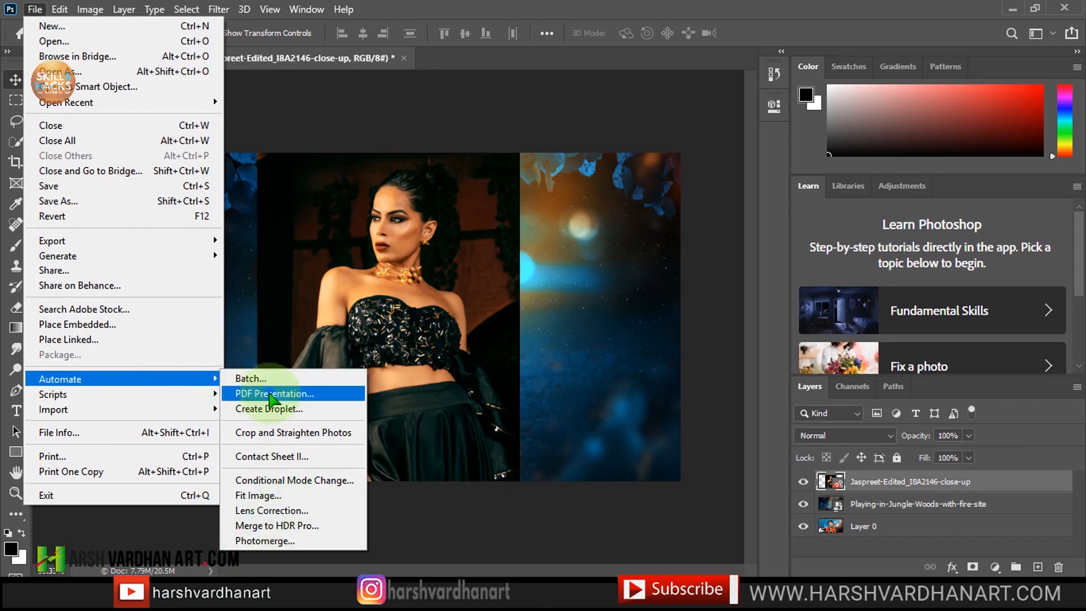
pyautogui.moveTo(125, 396)
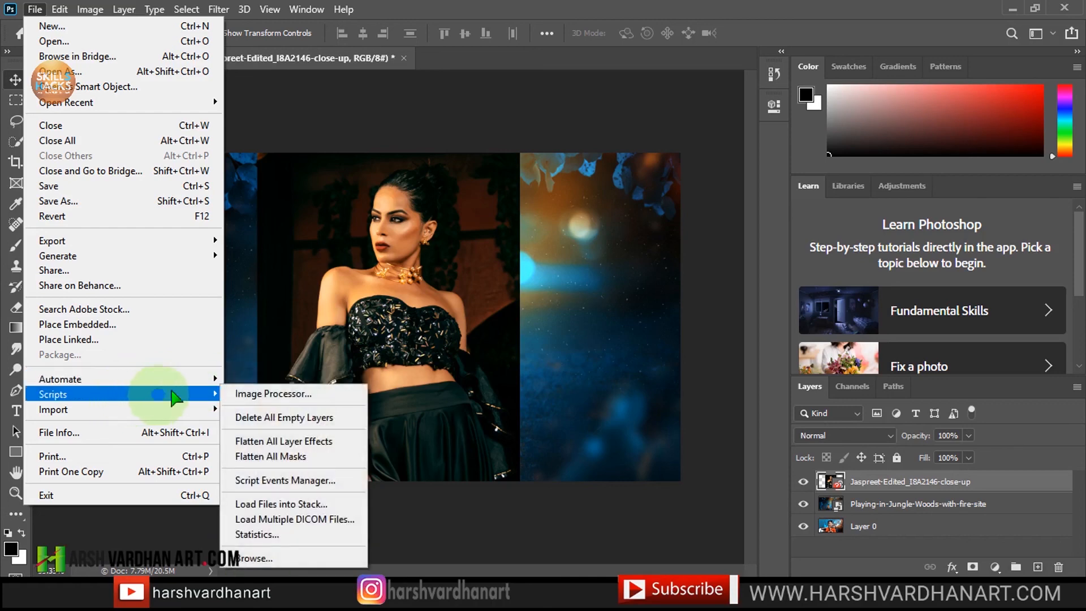
pyautogui.moveTo(176, 380)
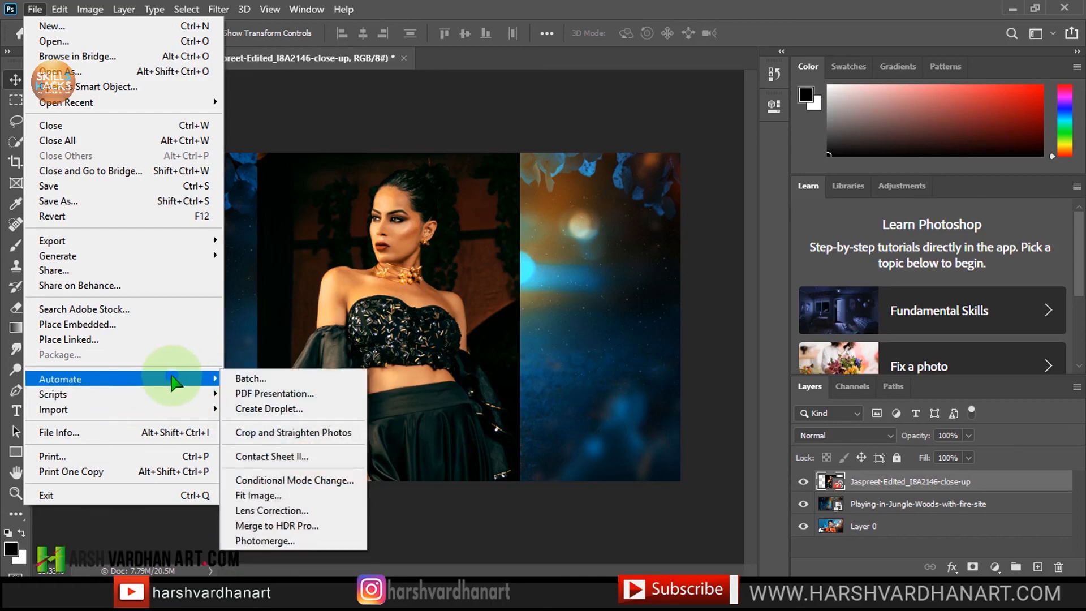
pyautogui.moveTo(201, 396)
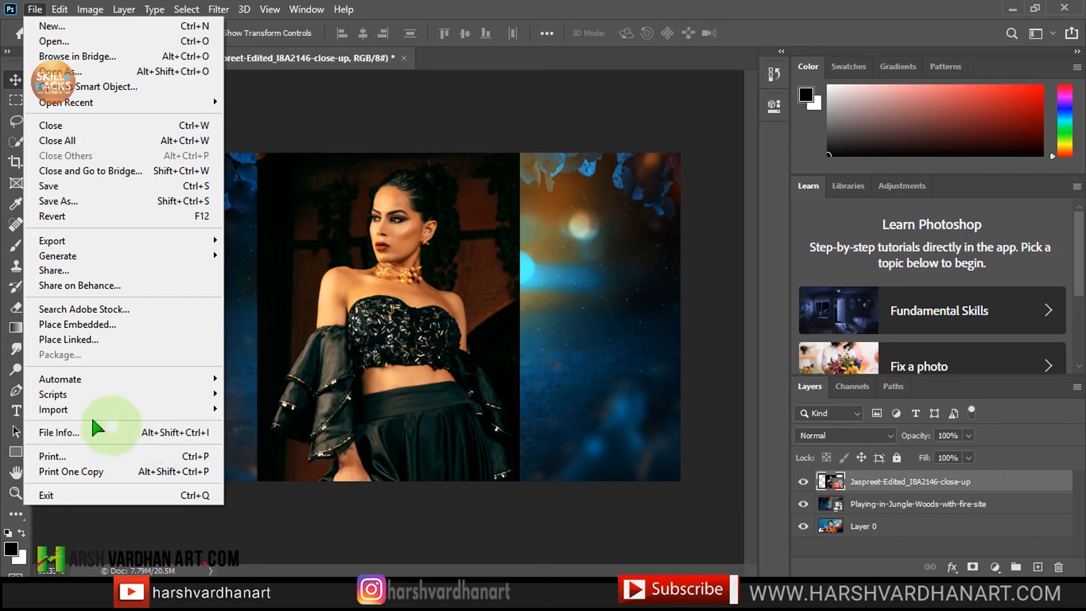
# Examine the title, keywords and copyright fields in the document's File Info, and close it without saving changes.
pyautogui.click(130, 432)
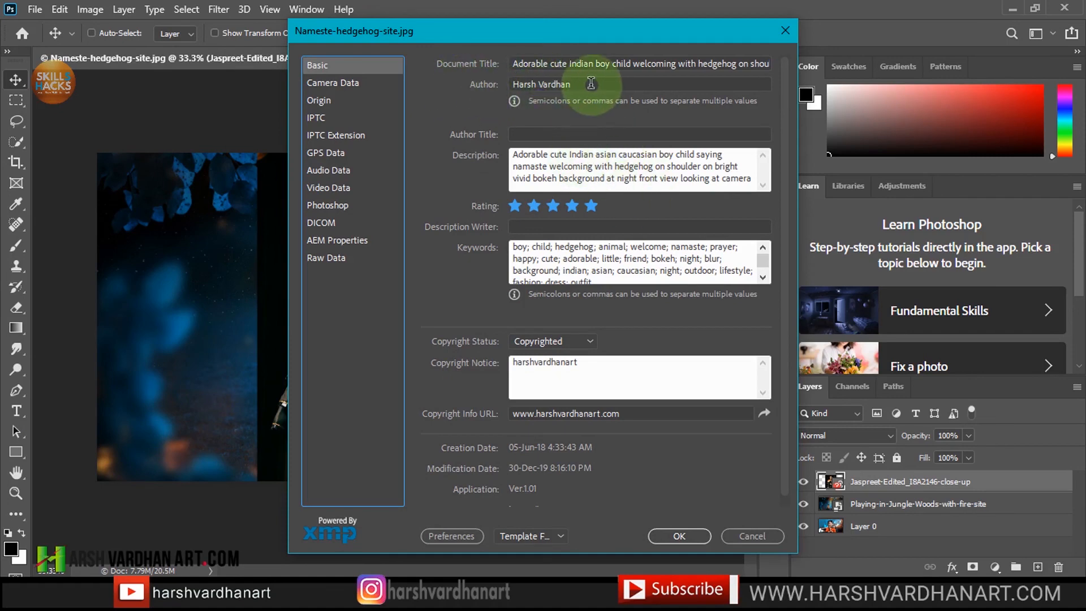
pyautogui.click(513, 63)
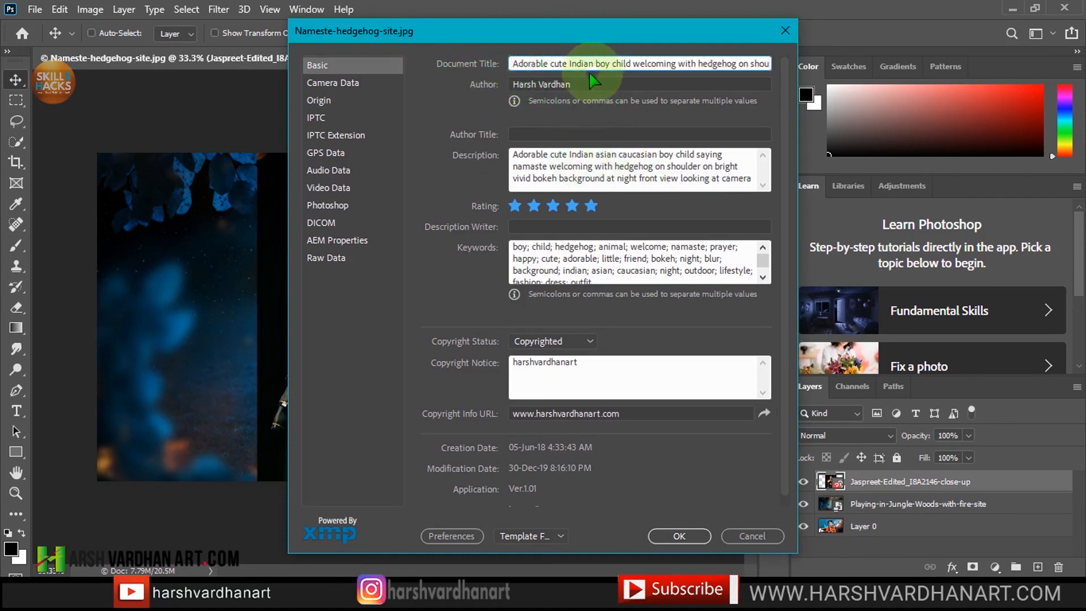
pyautogui.press('Tab')
pyautogui.click(557, 370)
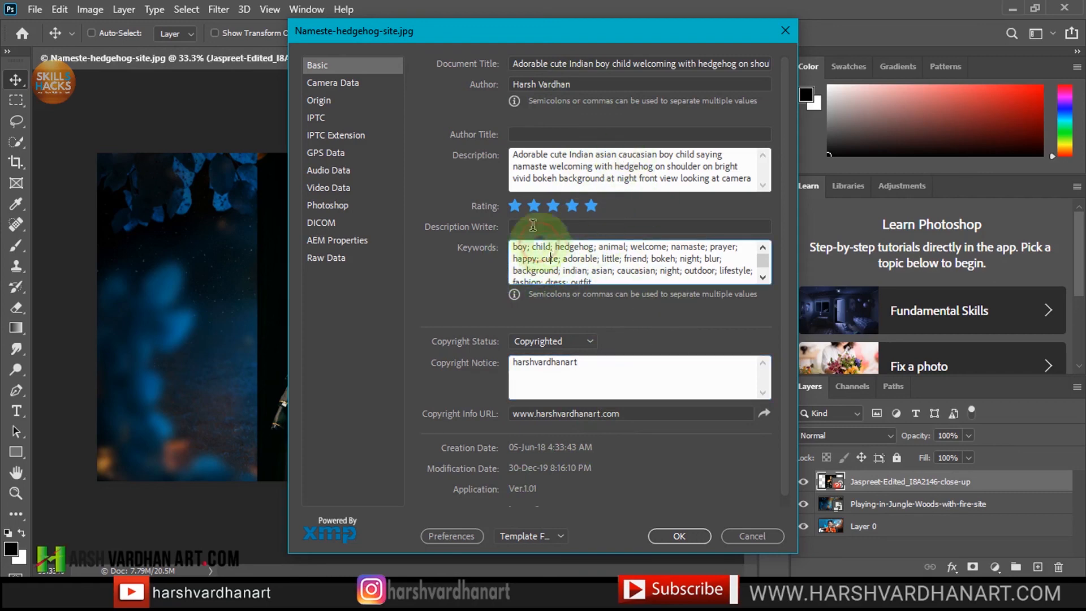
pyautogui.click(566, 62)
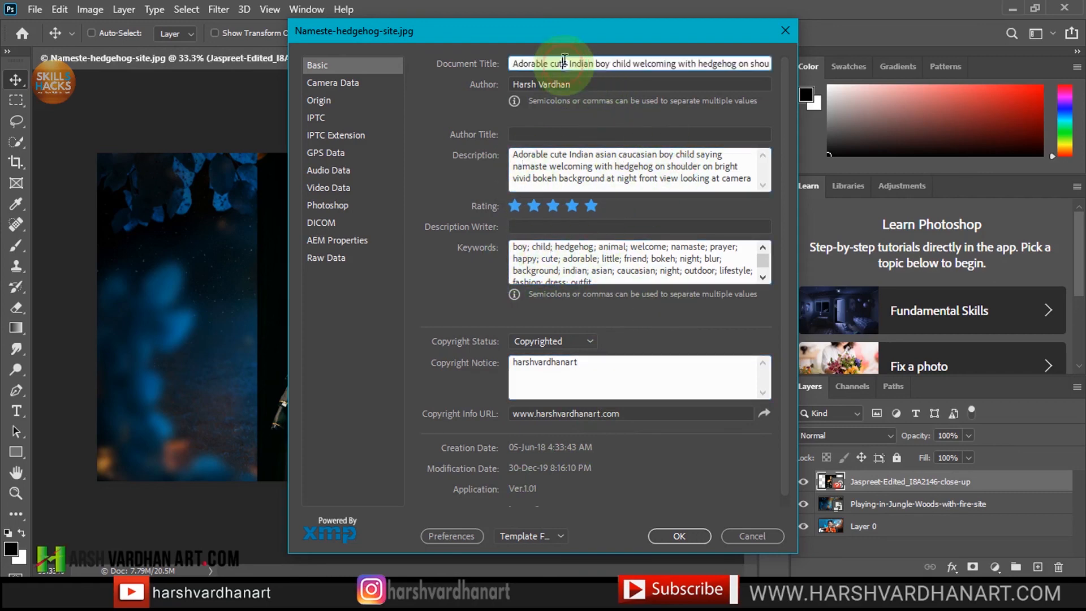
pyautogui.click(752, 534)
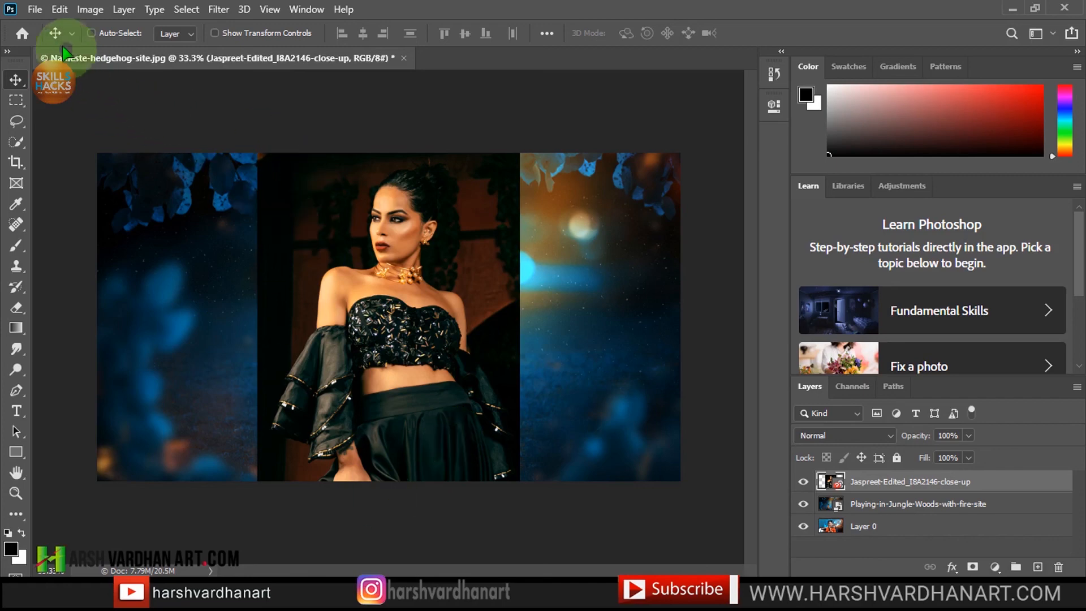
# Review the document's print settings and available printers, choose EPSON L385 Series, and close without printing.
pyautogui.click(34, 9)
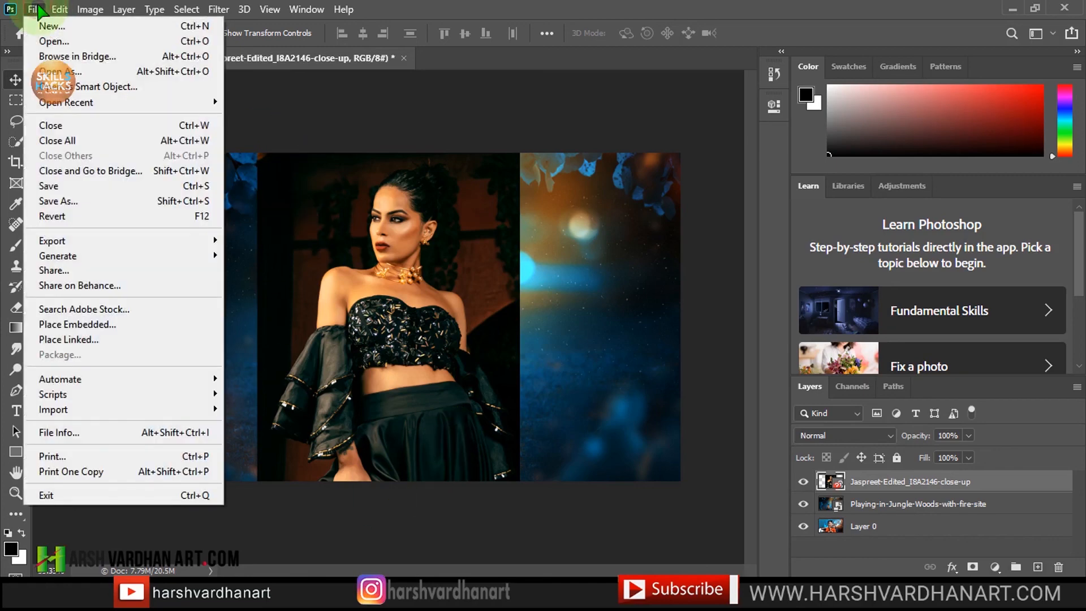
pyautogui.click(108, 457)
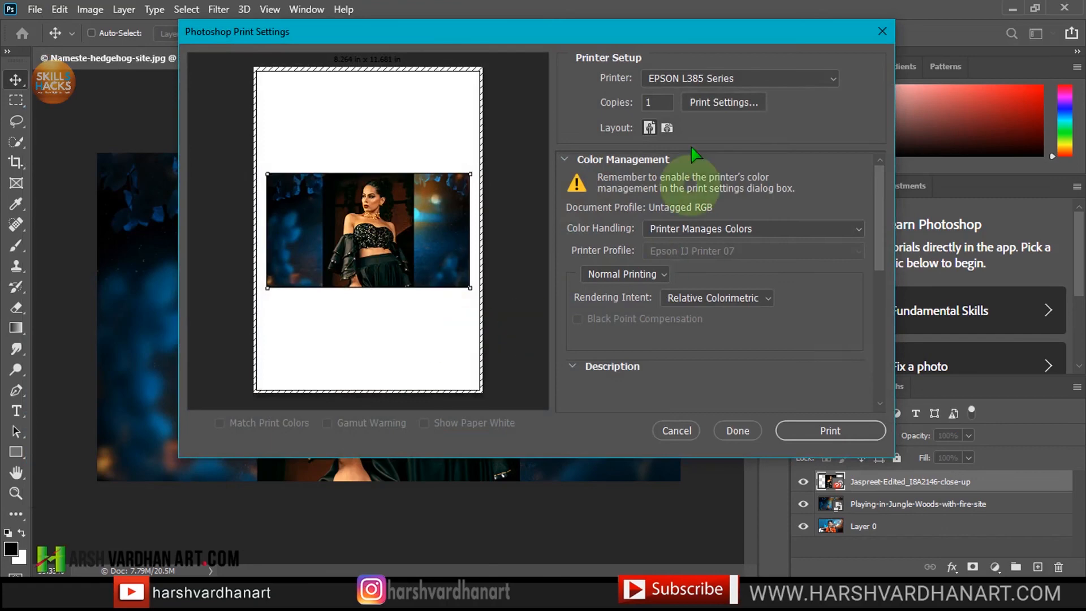
pyautogui.click(727, 79)
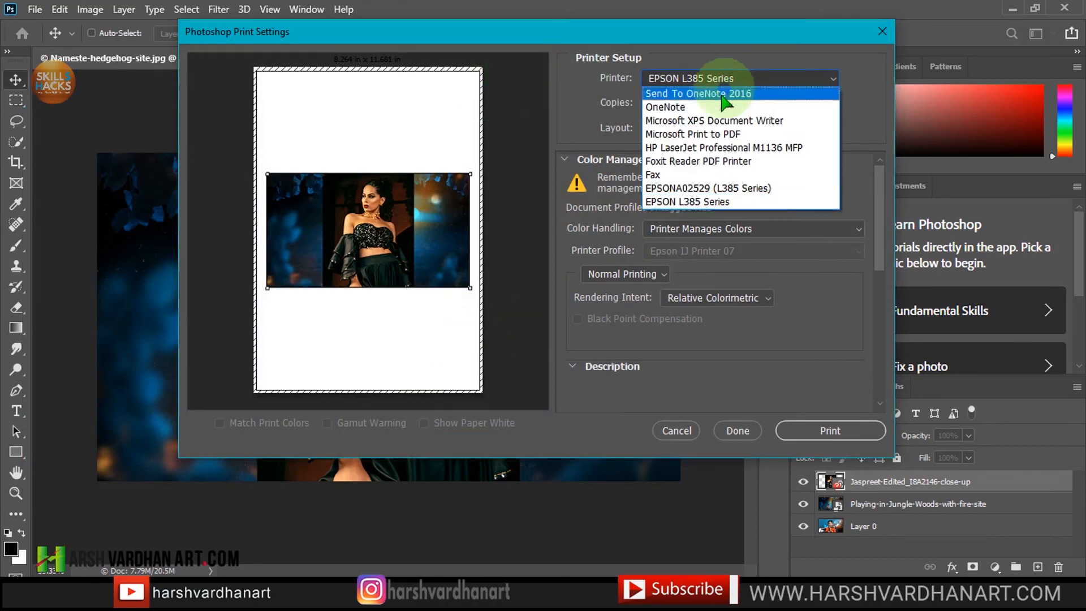
pyautogui.click(751, 201)
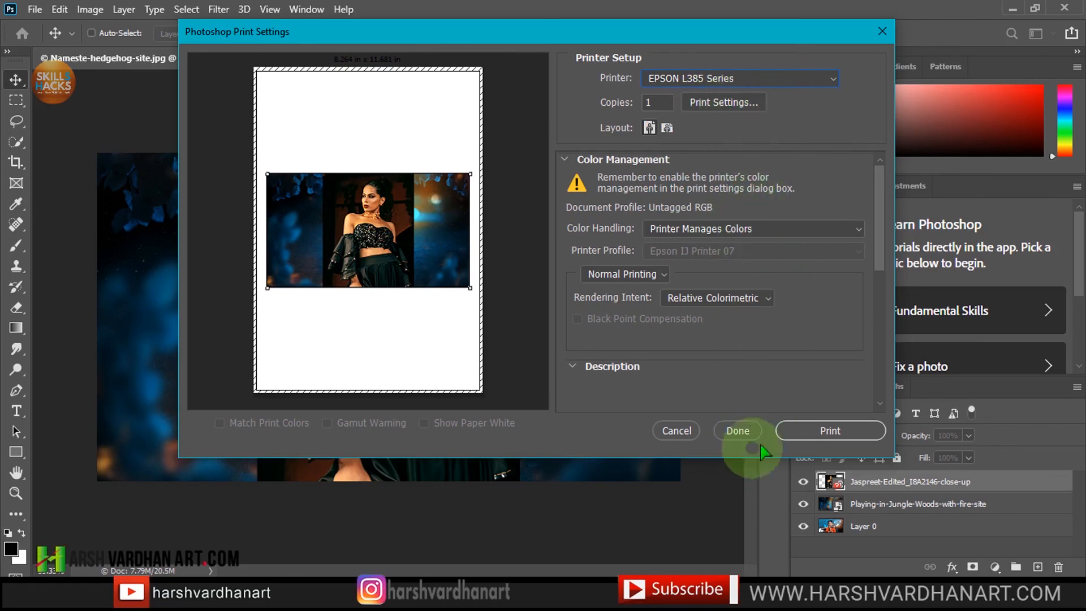
pyautogui.click(673, 431)
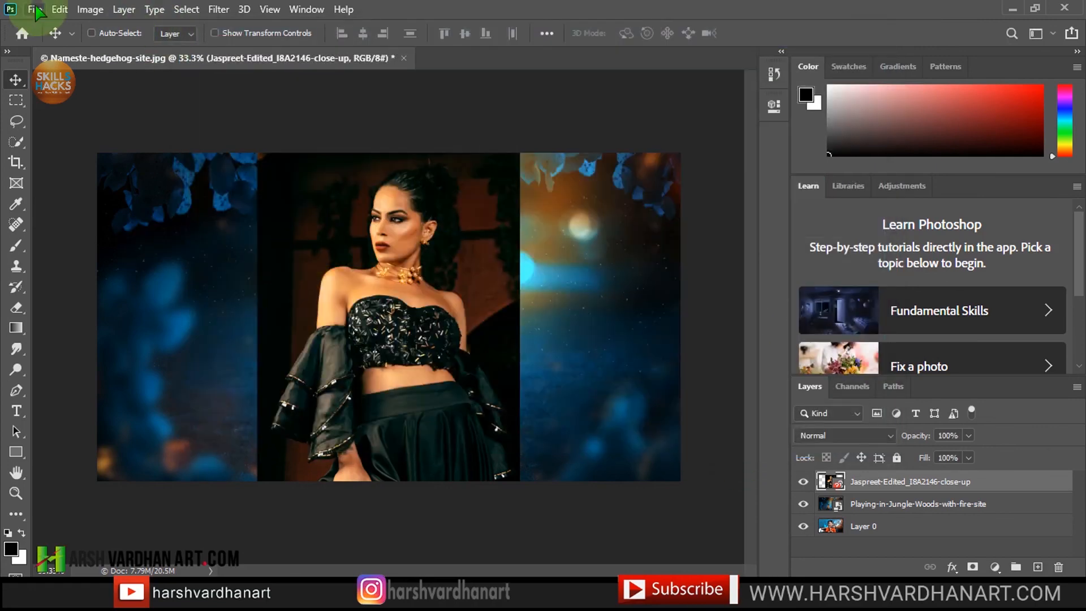
pyautogui.click(34, 10)
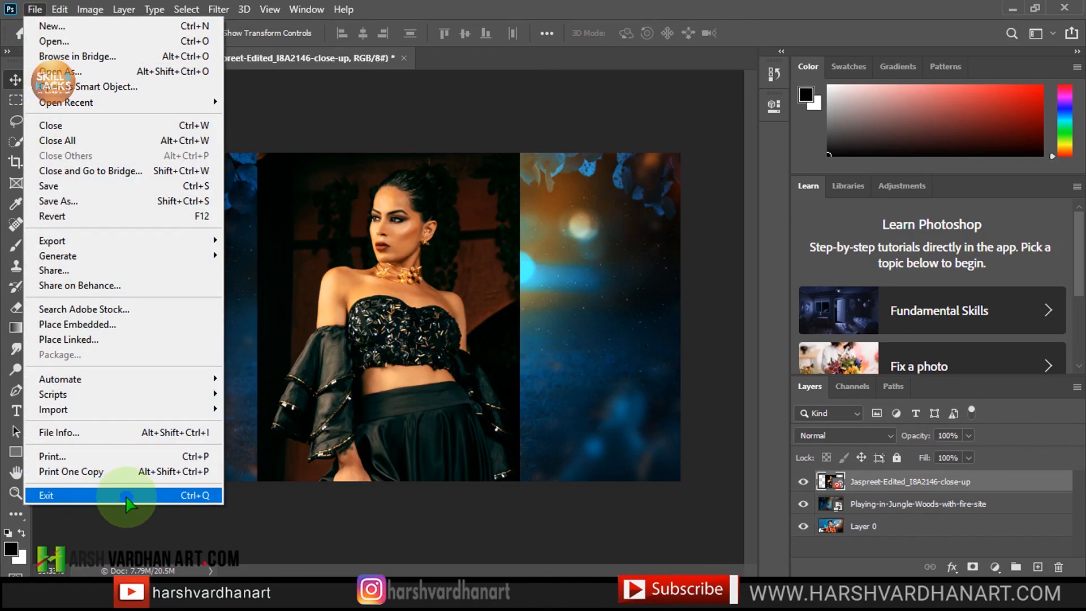
pyautogui.click(589, 10)
pyautogui.click(37, 10)
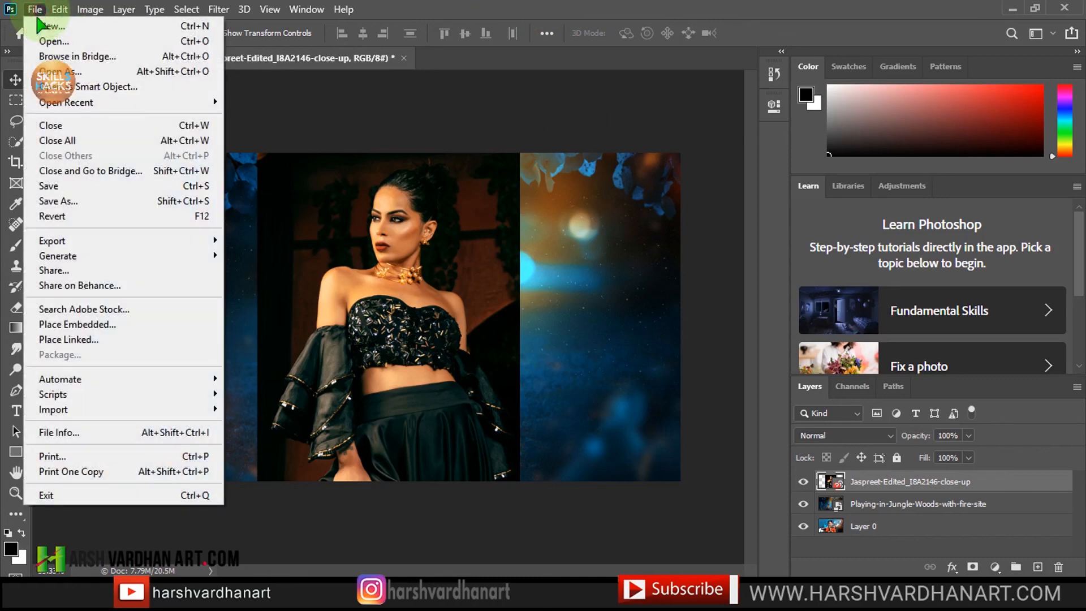
pyautogui.click(494, 8)
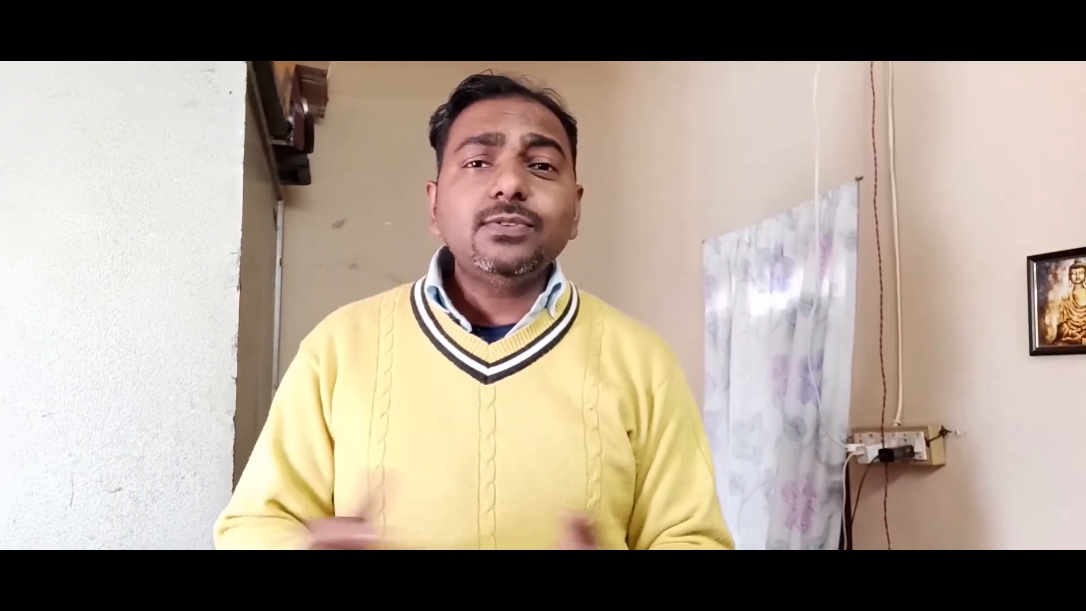